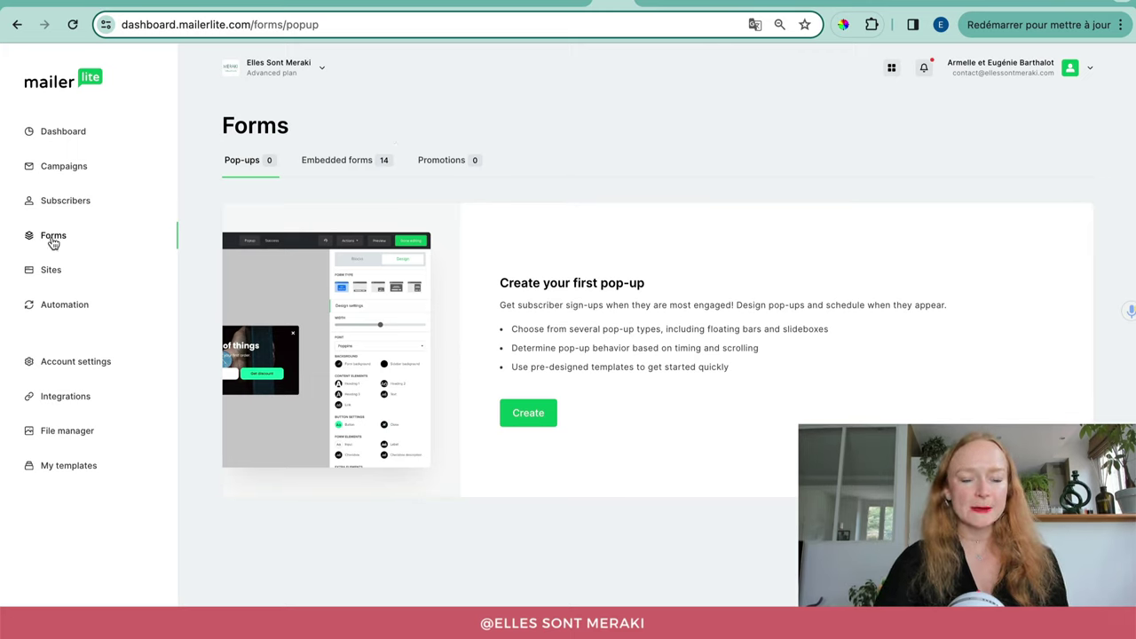
Step: Create a new embedded form named "Formulaire capture nouvelles adresses"
{"action": "left_click", "coordinate": [54, 243]}
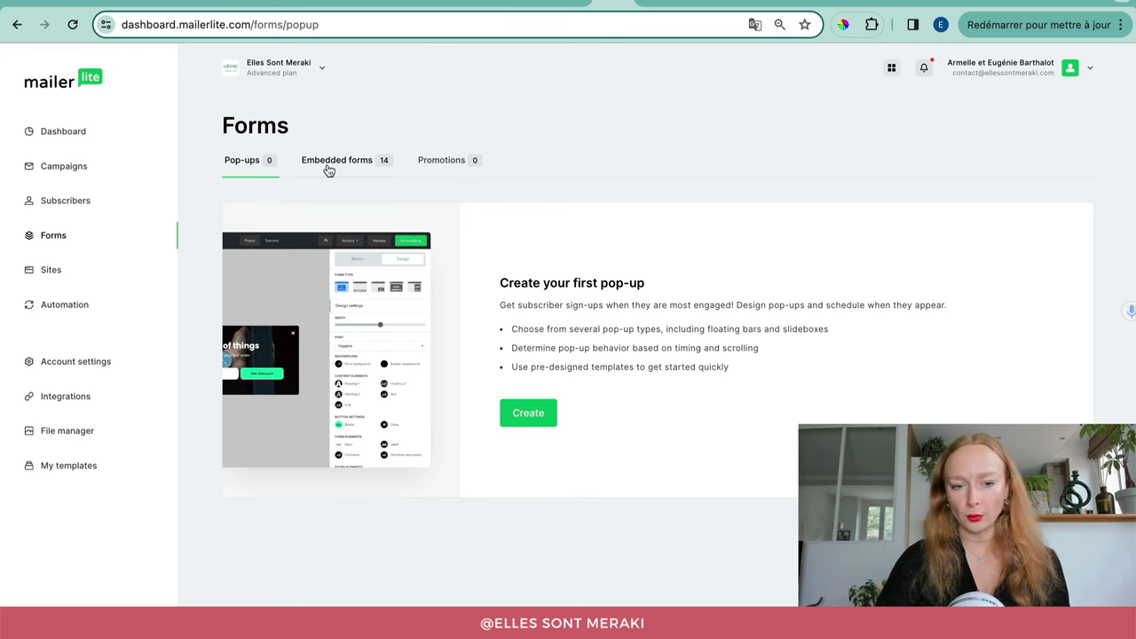
{"action": "left_click", "coordinate": [329, 167]}
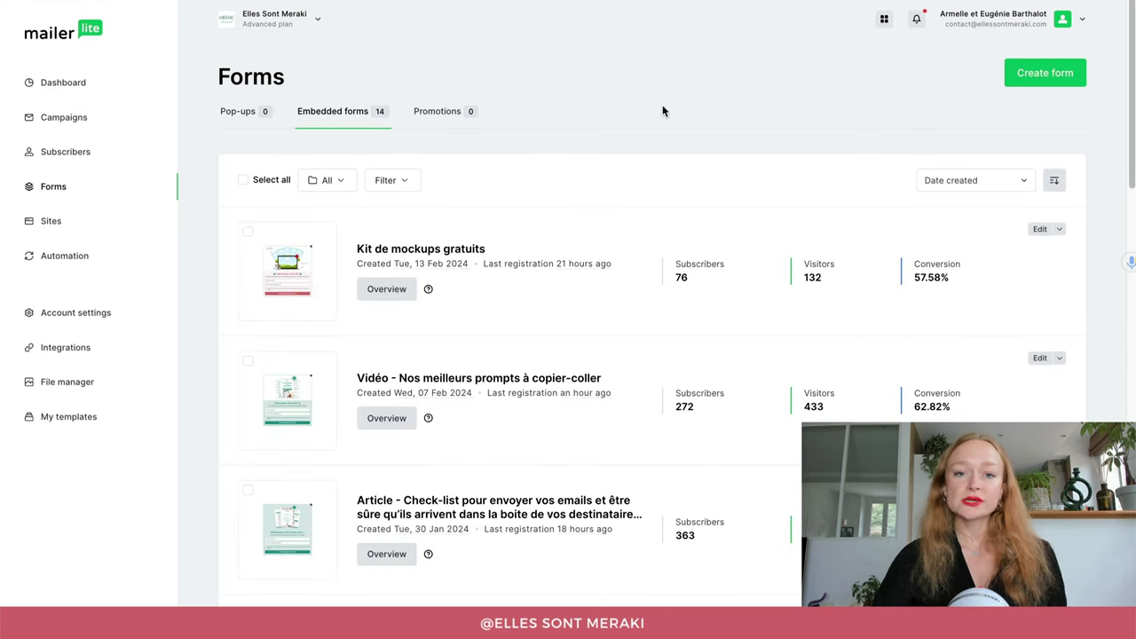
{"action": "left_click", "coordinate": [1037, 78]}
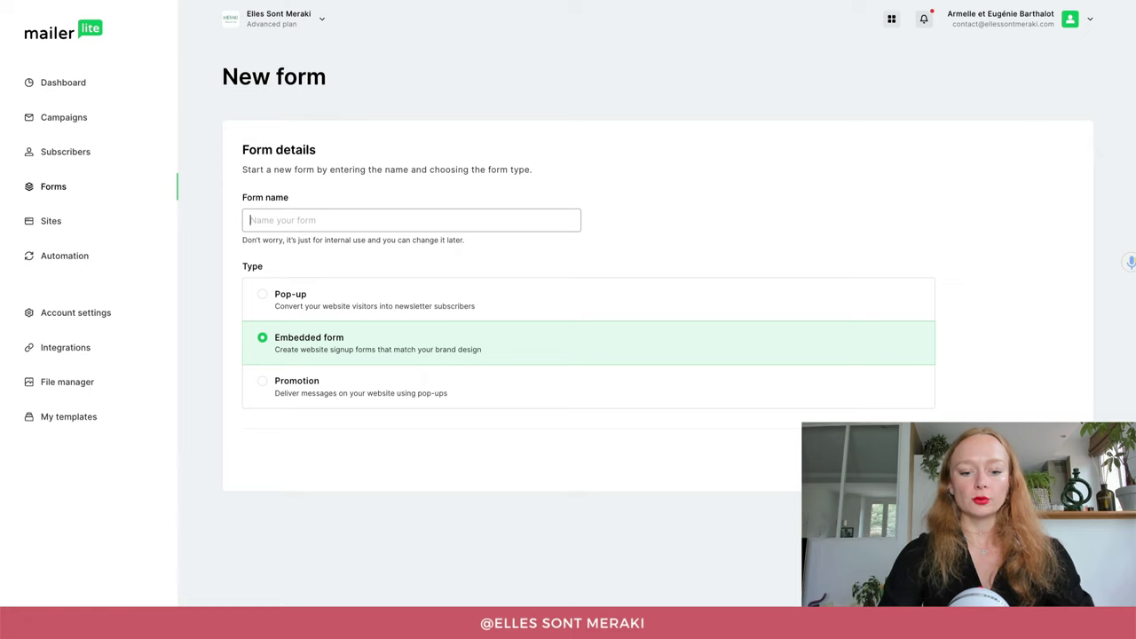
{"action": "type", "text": "Formulaire capt"}
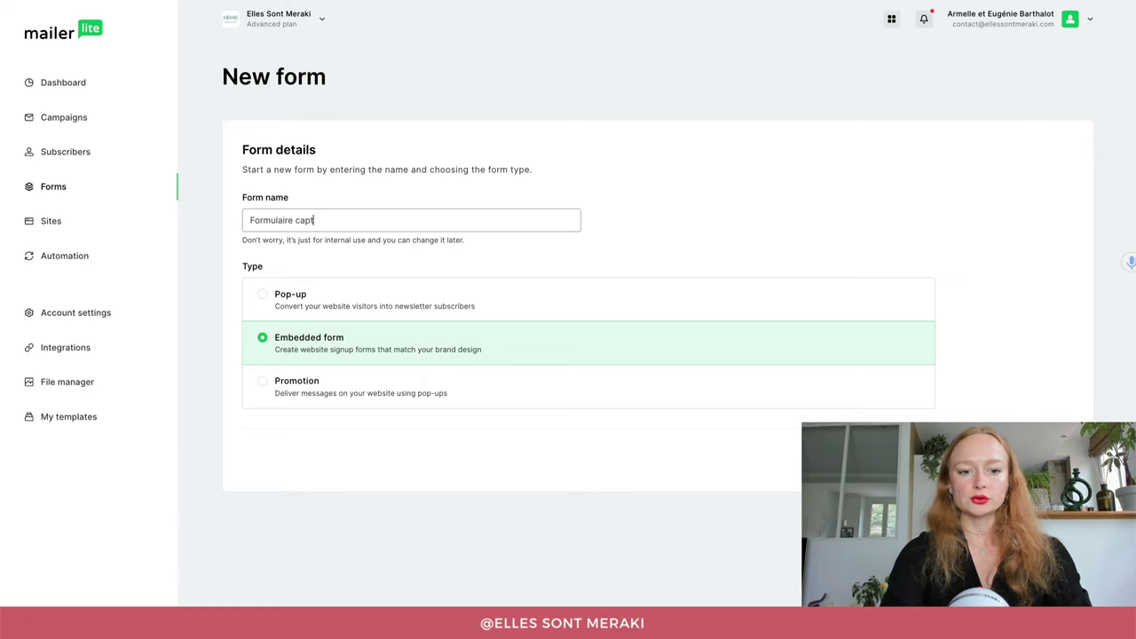
{"action": "type", "text": "ure noi"}
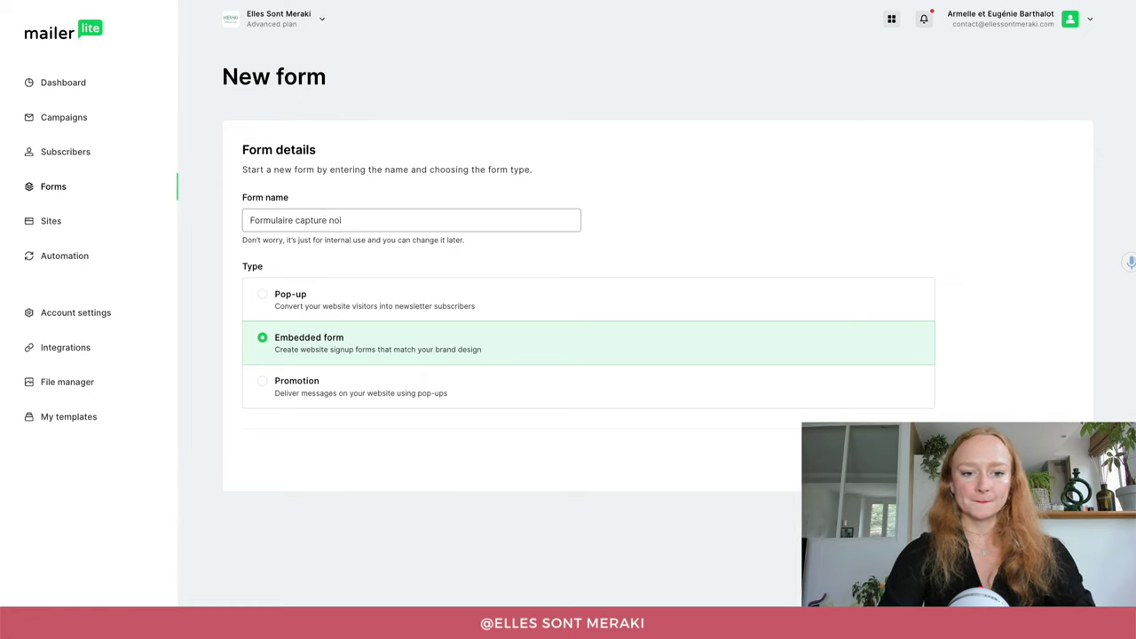
{"action": "type", "text": "velles ad"}
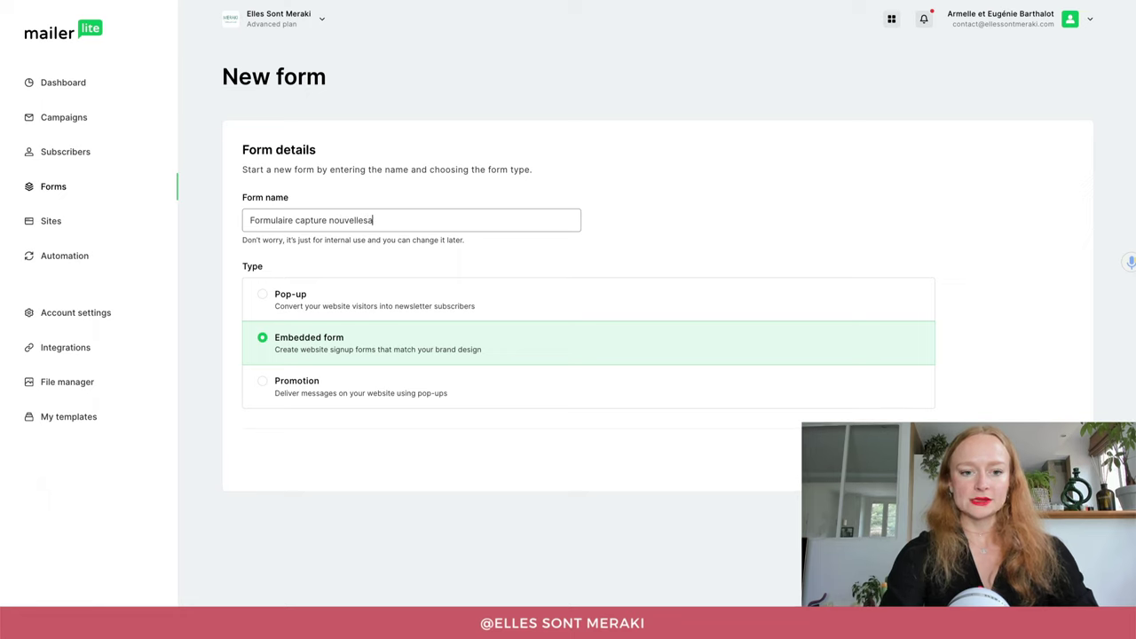
{"action": "type", "text": "resses"}
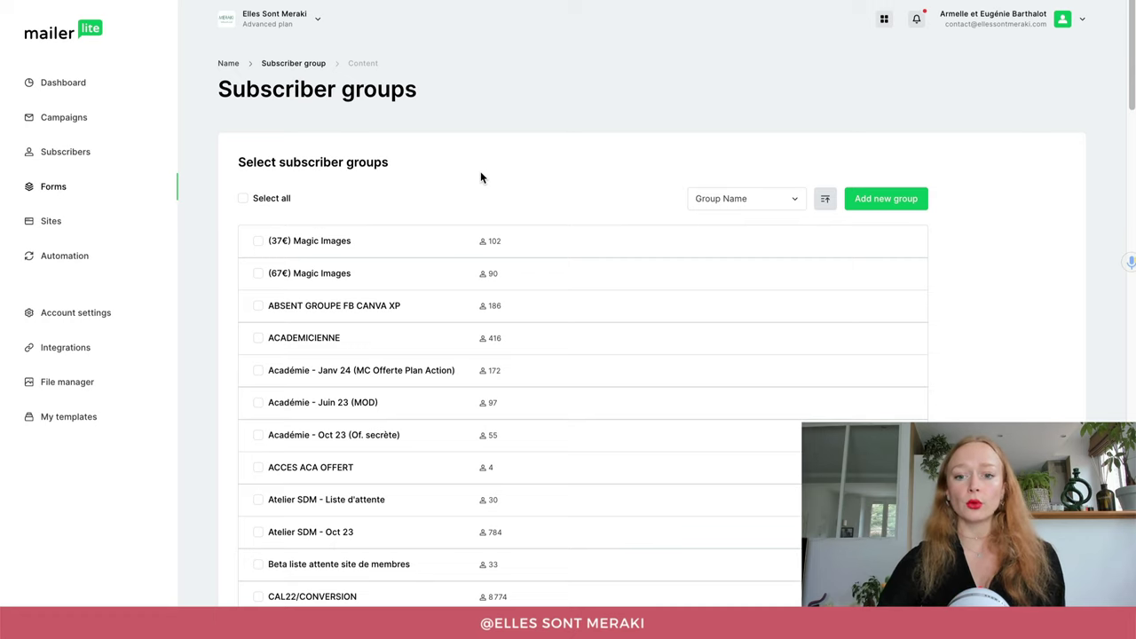
Step: Create a subscriber group named "Newsletter test" and use it as the form's selected group
{"action": "left_click", "coordinate": [877, 209]}
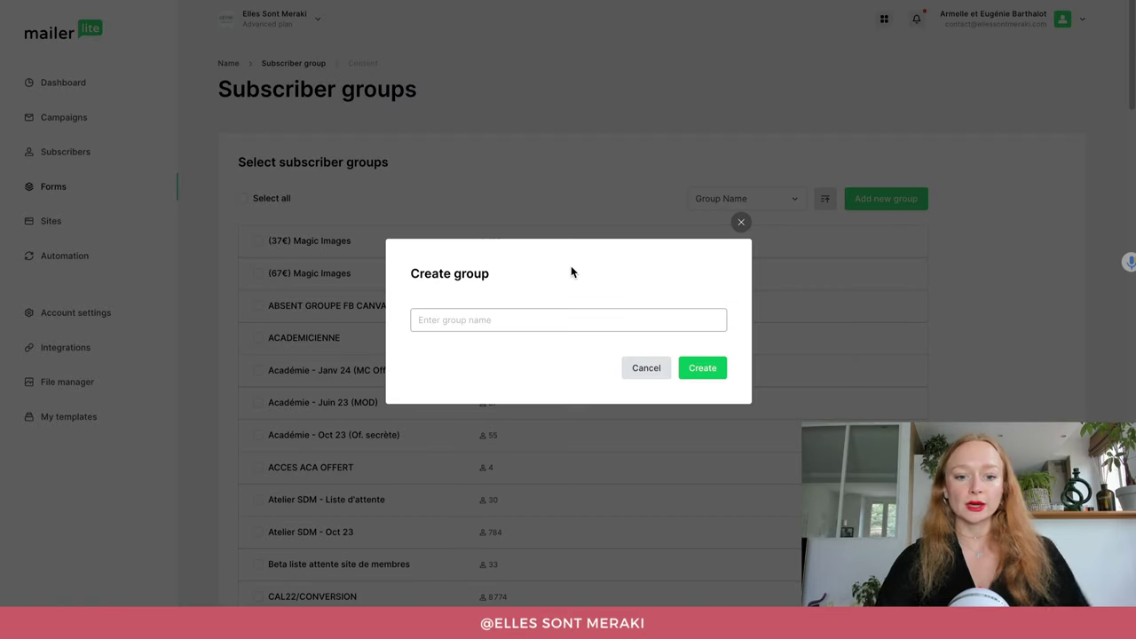
{"action": "type", "text": "Newsle"}
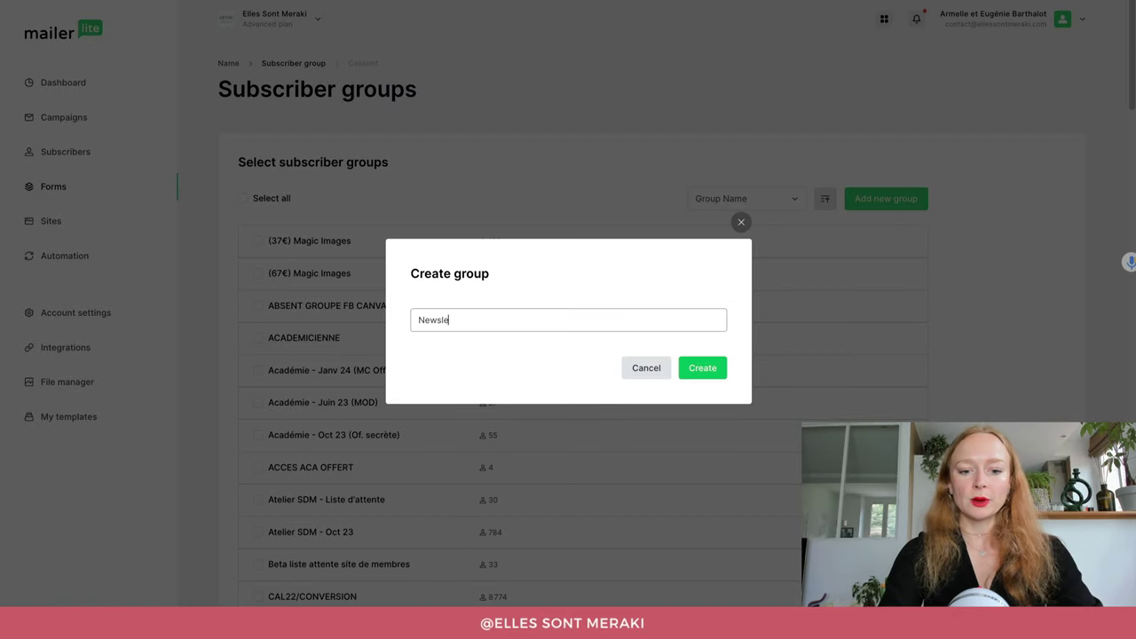
{"action": "type", "text": "tter test"}
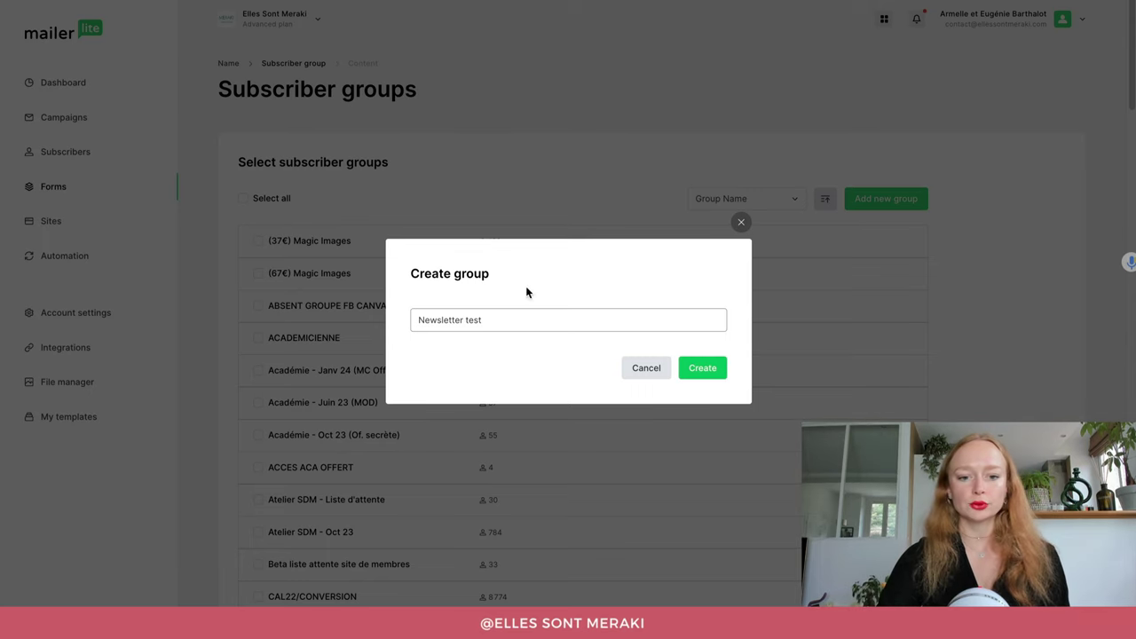
{"action": "left_click", "coordinate": [684, 368]}
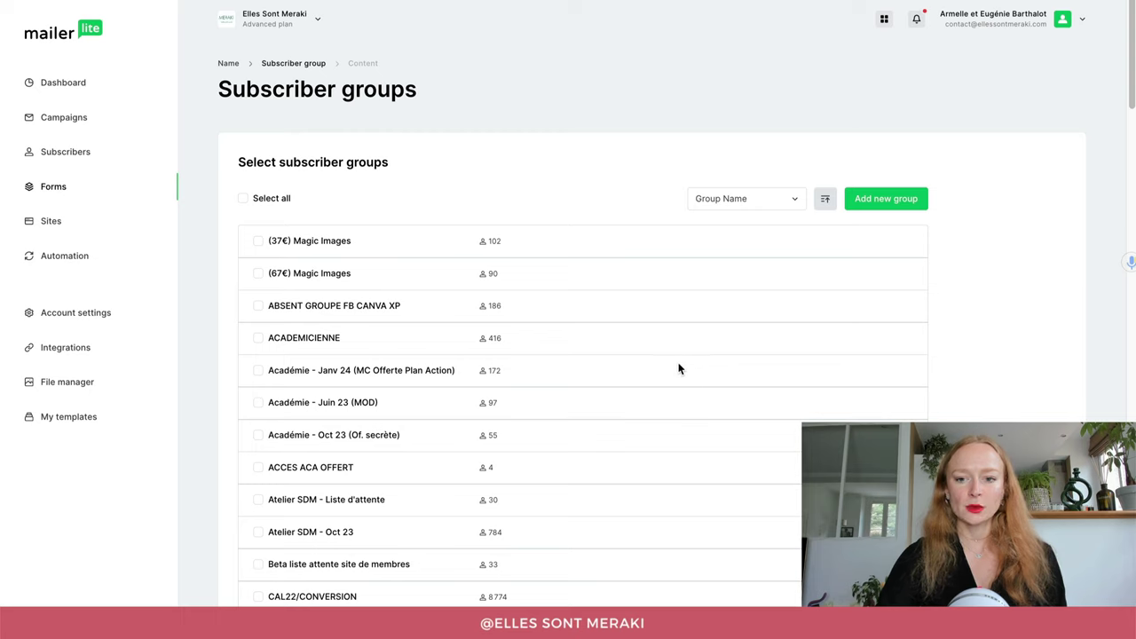
{"action": "scroll", "coordinate": [302, 444], "scroll_direction": "down", "scroll_amount": 8}
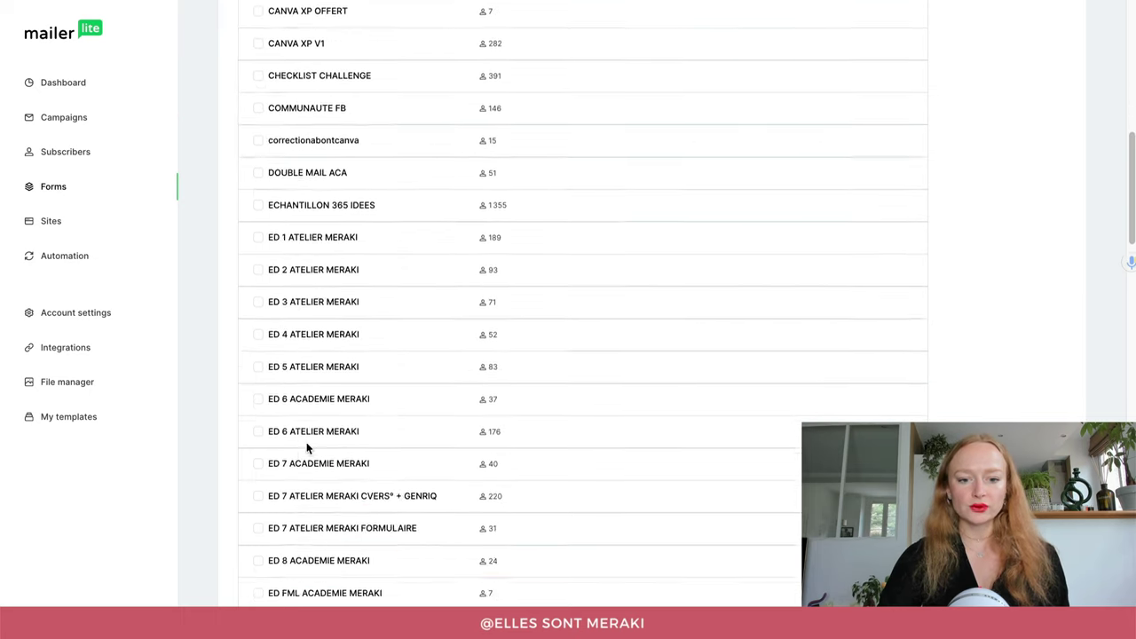
{"action": "scroll", "coordinate": [302, 452], "scroll_direction": "down", "scroll_amount": 15}
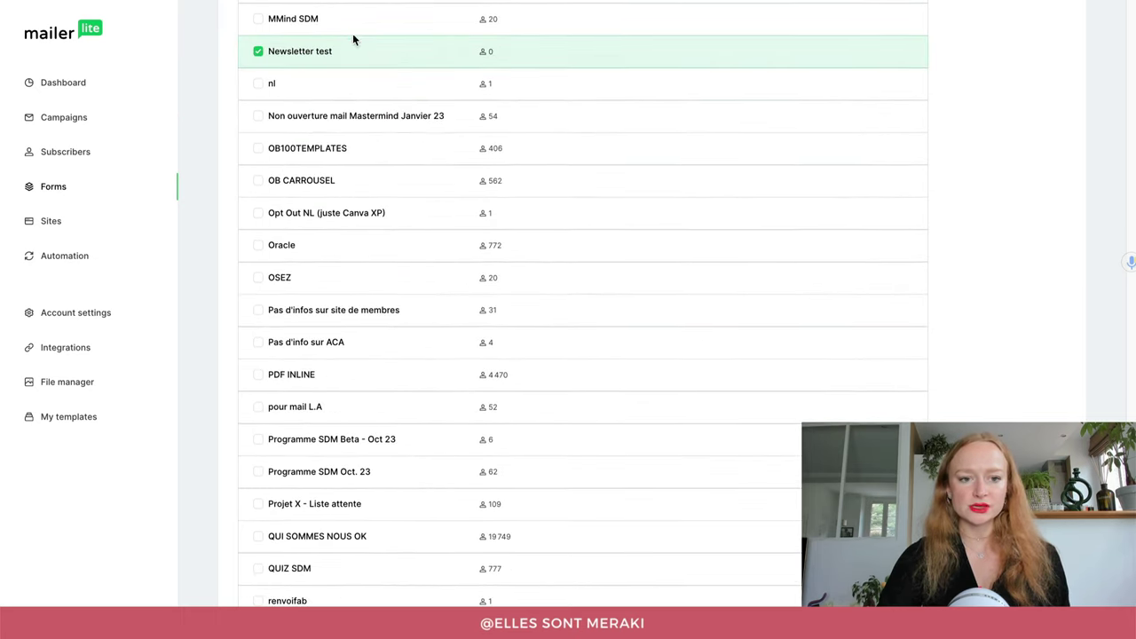
{"action": "scroll", "coordinate": [308, 60], "scroll_direction": "down", "scroll_amount": 6}
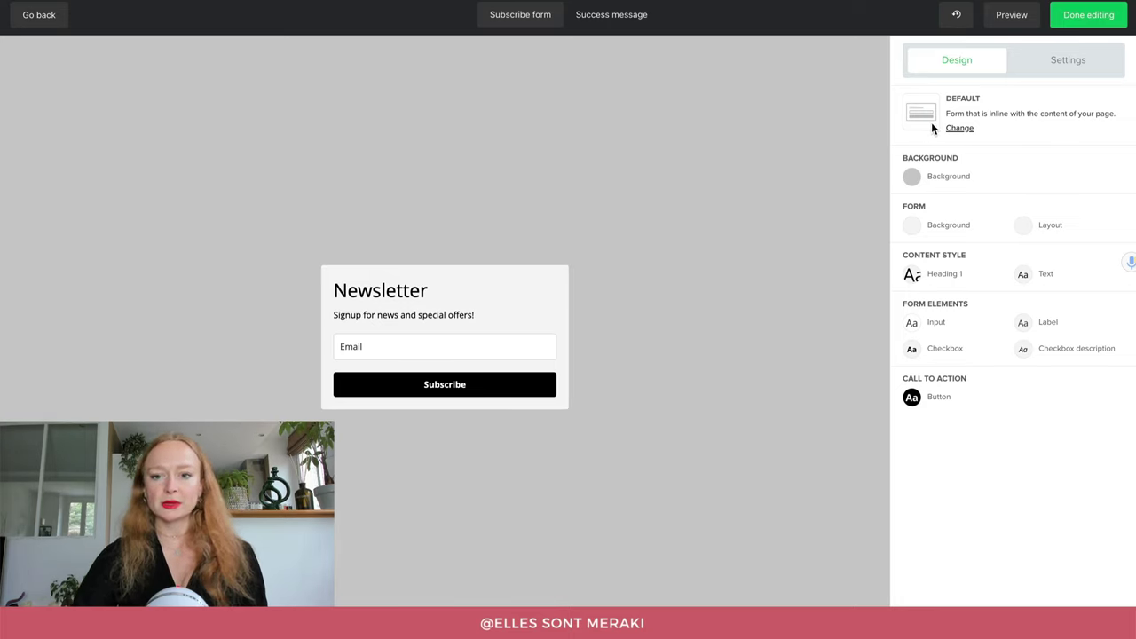
Step: Preview the Horizontal and Card form types, and choose the Default type for the form
{"action": "left_click", "coordinate": [957, 133]}
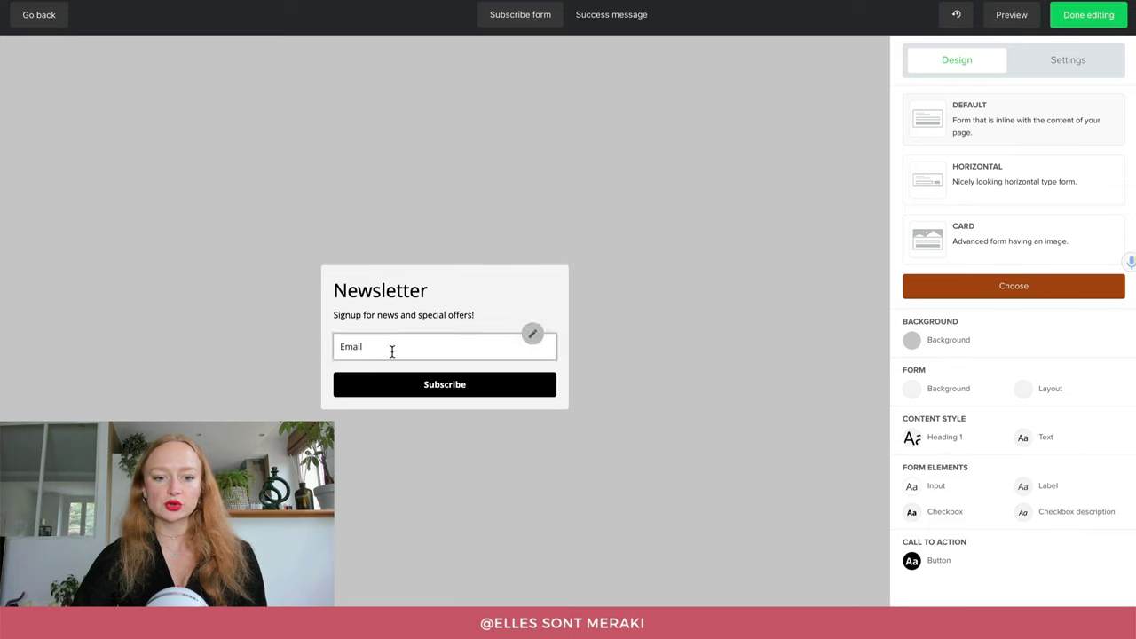
{"action": "left_click", "coordinate": [968, 194]}
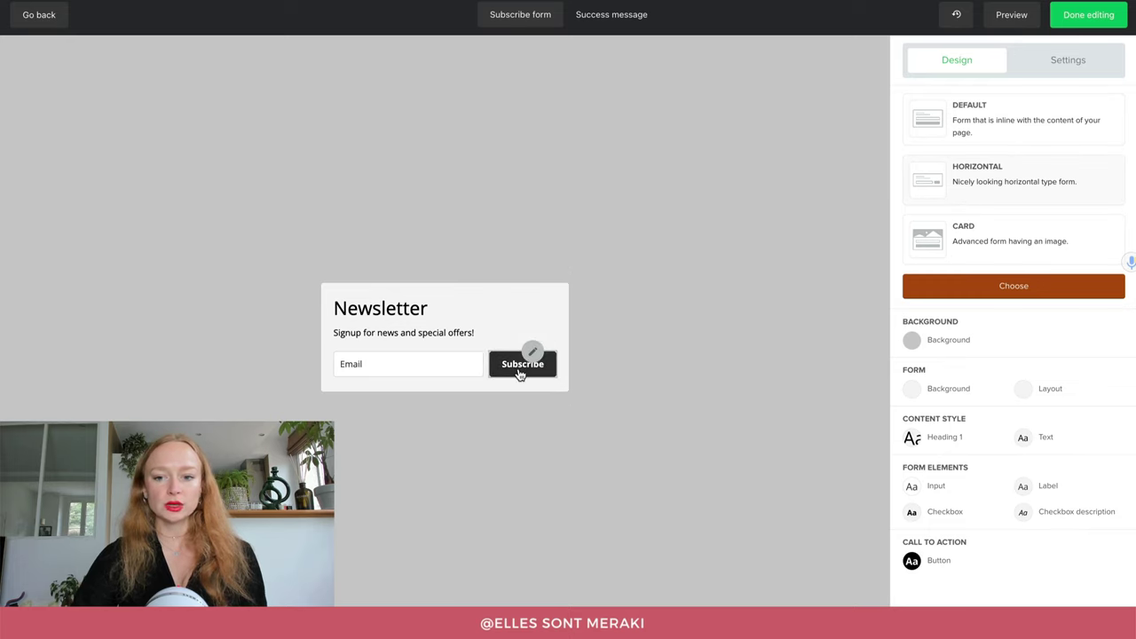
{"action": "left_click", "coordinate": [962, 256]}
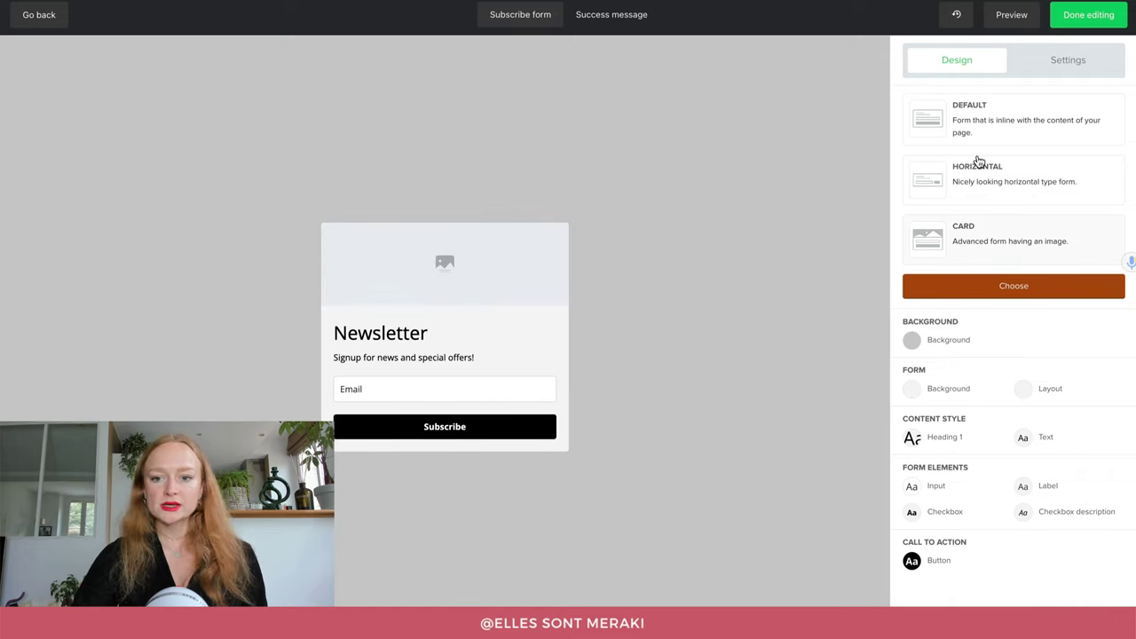
{"action": "left_click", "coordinate": [970, 131]}
{"action": "left_click", "coordinate": [957, 182]}
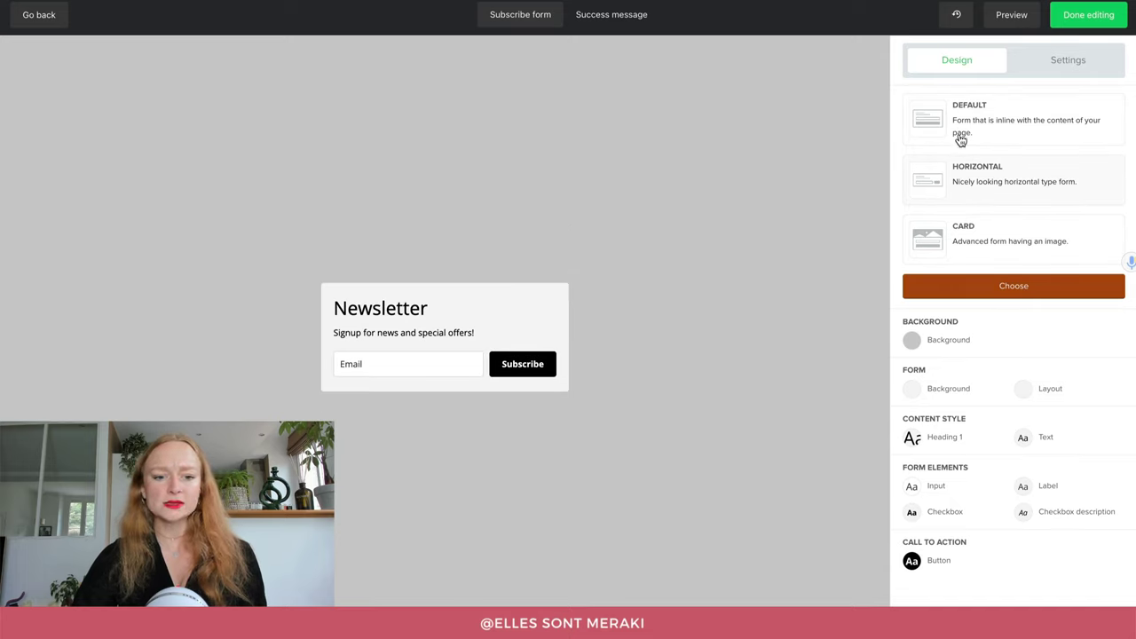
{"action": "left_click", "coordinate": [967, 124]}
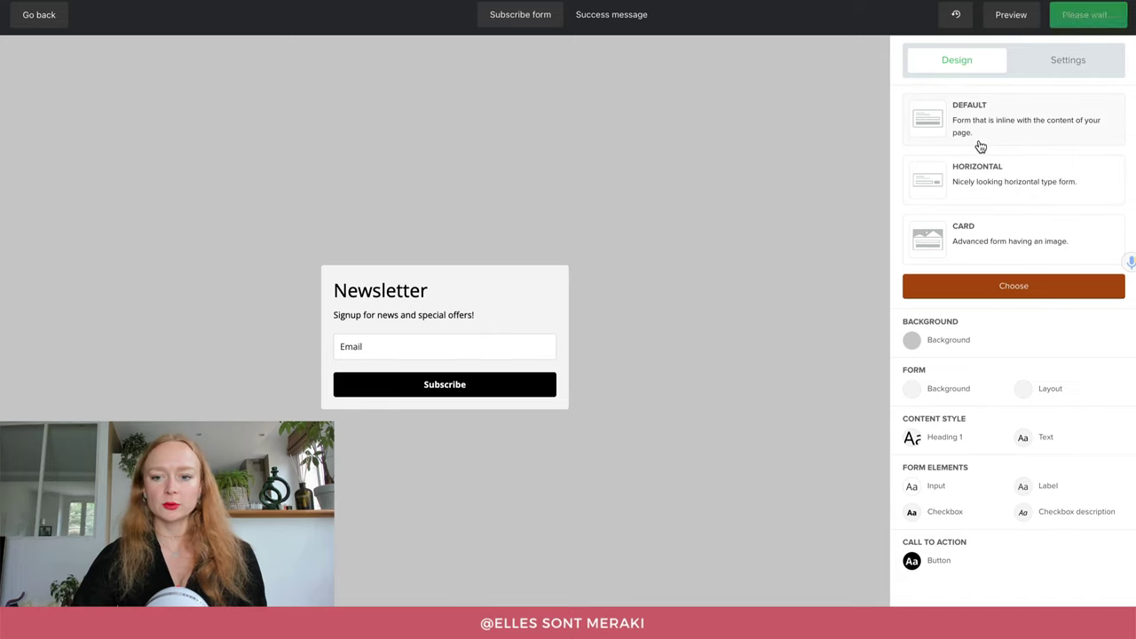
{"action": "left_click", "coordinate": [1008, 293]}
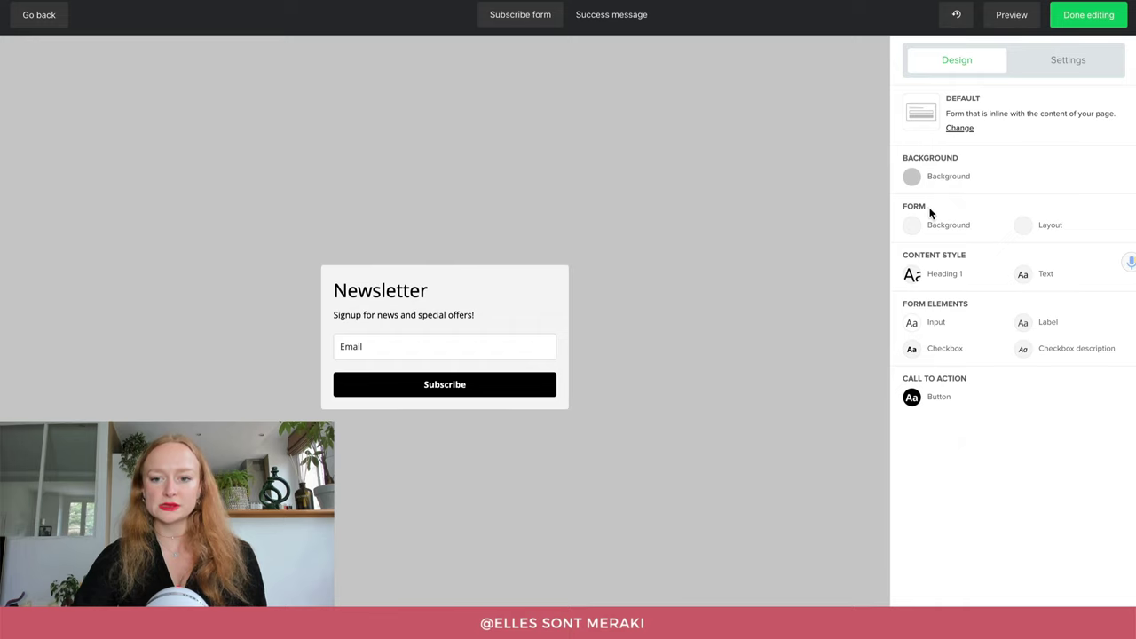
Step: Set the background color behind the form to white (#ffffff) and save it
{"action": "left_click", "coordinate": [914, 179]}
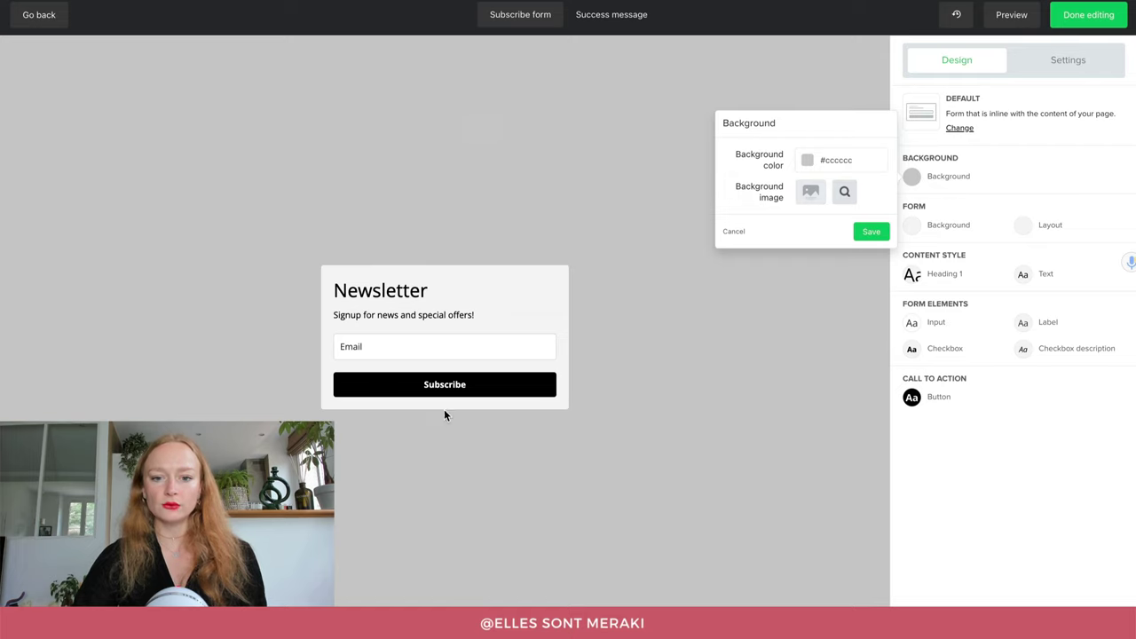
{"action": "left_click", "coordinate": [808, 166]}
{"action": "left_click", "coordinate": [814, 176]}
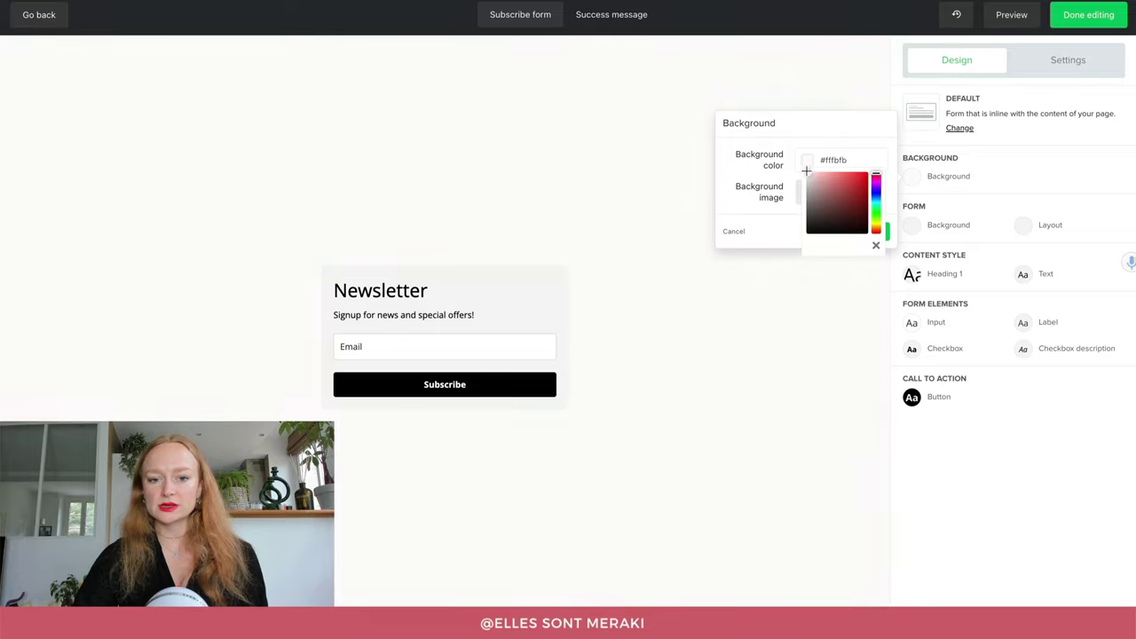
{"action": "left_click", "coordinate": [791, 137]}
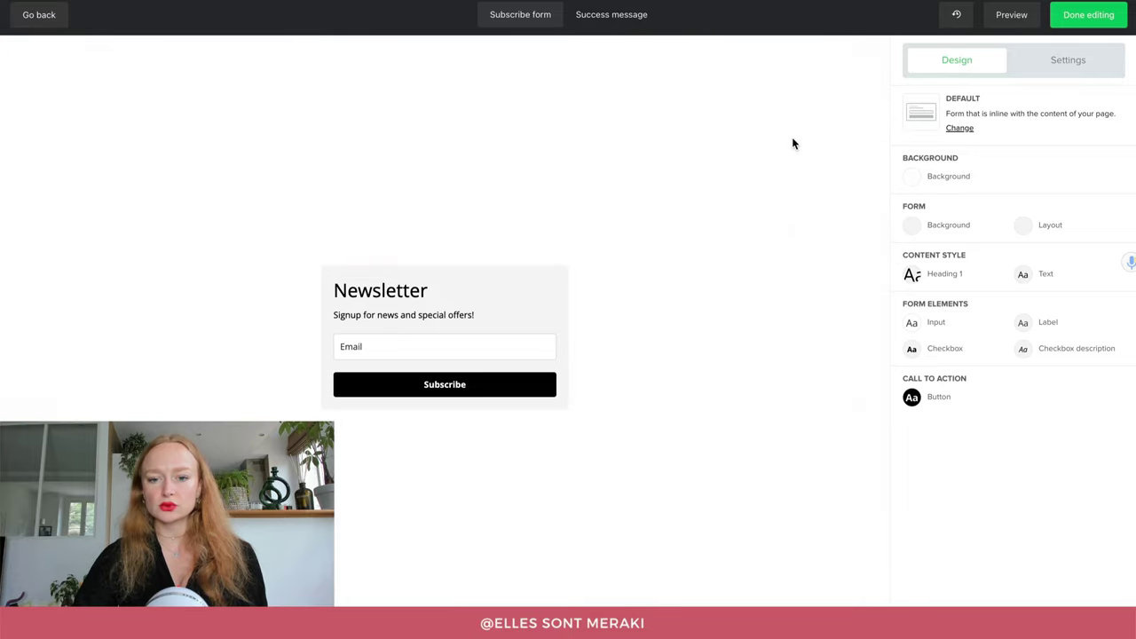
{"action": "left_click", "coordinate": [914, 179]}
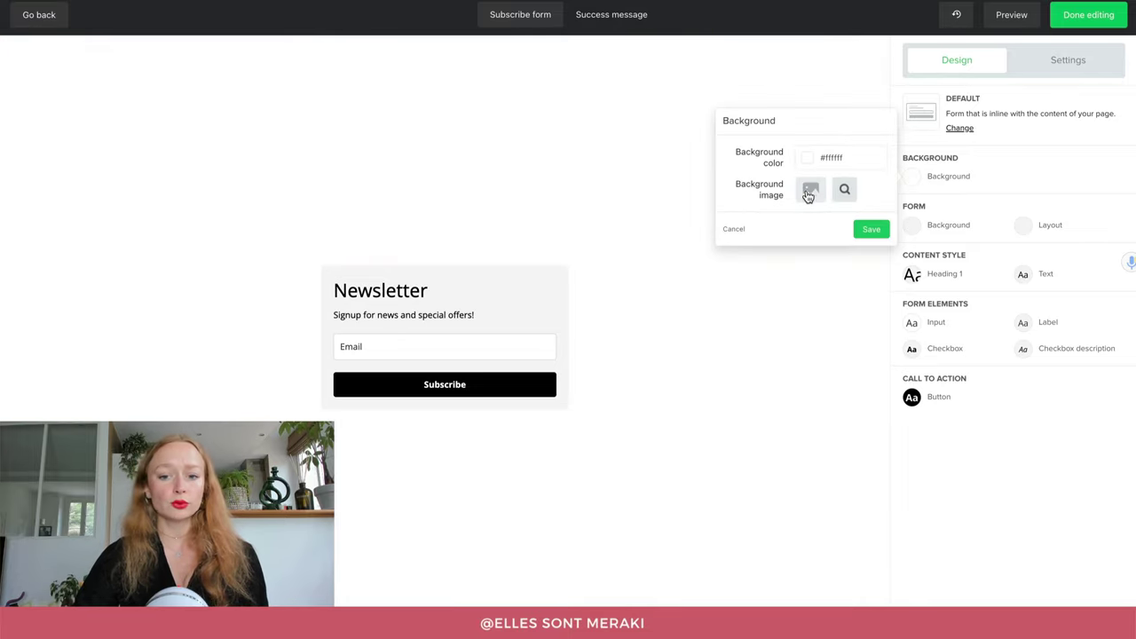
{"action": "left_click", "coordinate": [866, 230]}
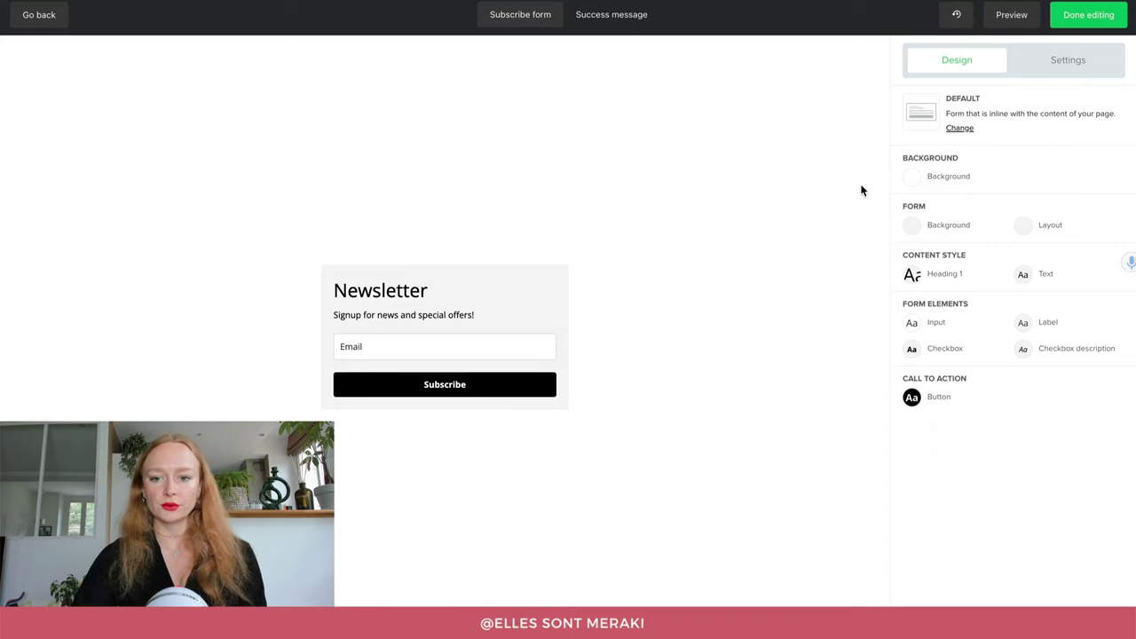
Step: Set the form box's own background color to the blue-green shade #447587
{"action": "left_click_drag", "start_coordinate": [927, 209], "coordinate": [907, 204]}
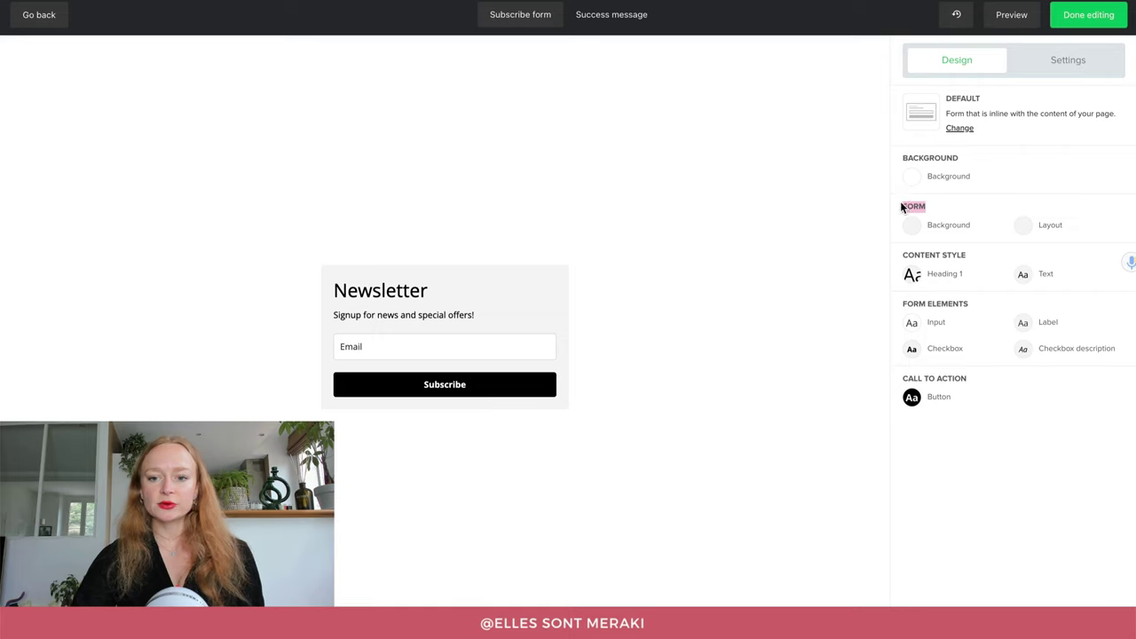
{"action": "left_click", "coordinate": [918, 204]}
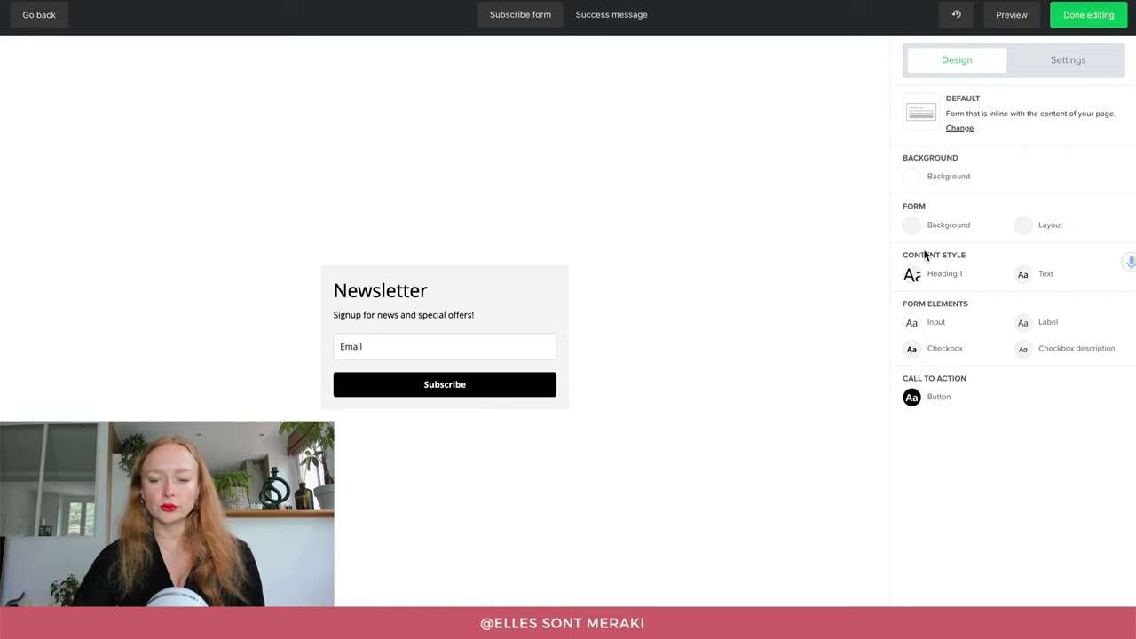
{"action": "left_click", "coordinate": [910, 231]}
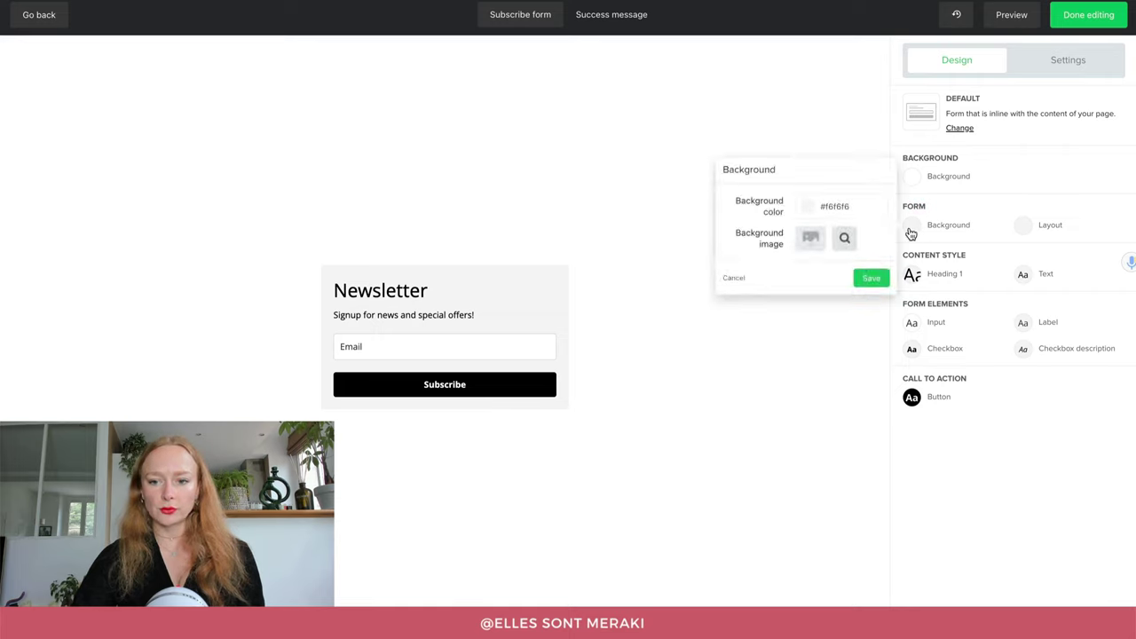
{"action": "left_click", "coordinate": [811, 211]}
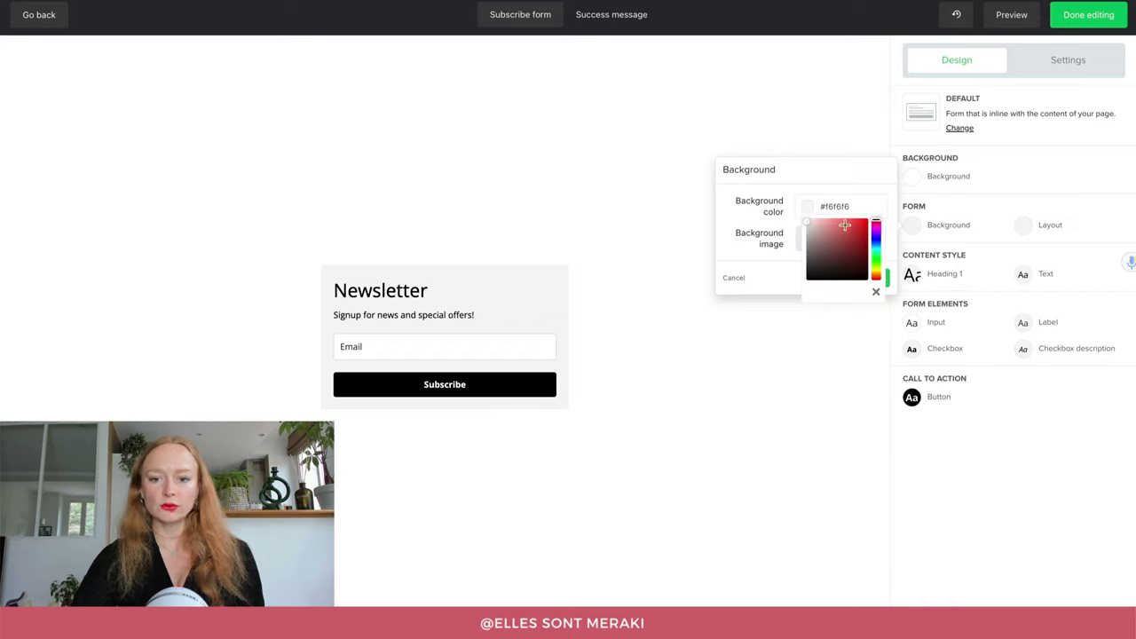
{"action": "left_click_drag", "start_coordinate": [875, 228], "coordinate": [885, 252]}
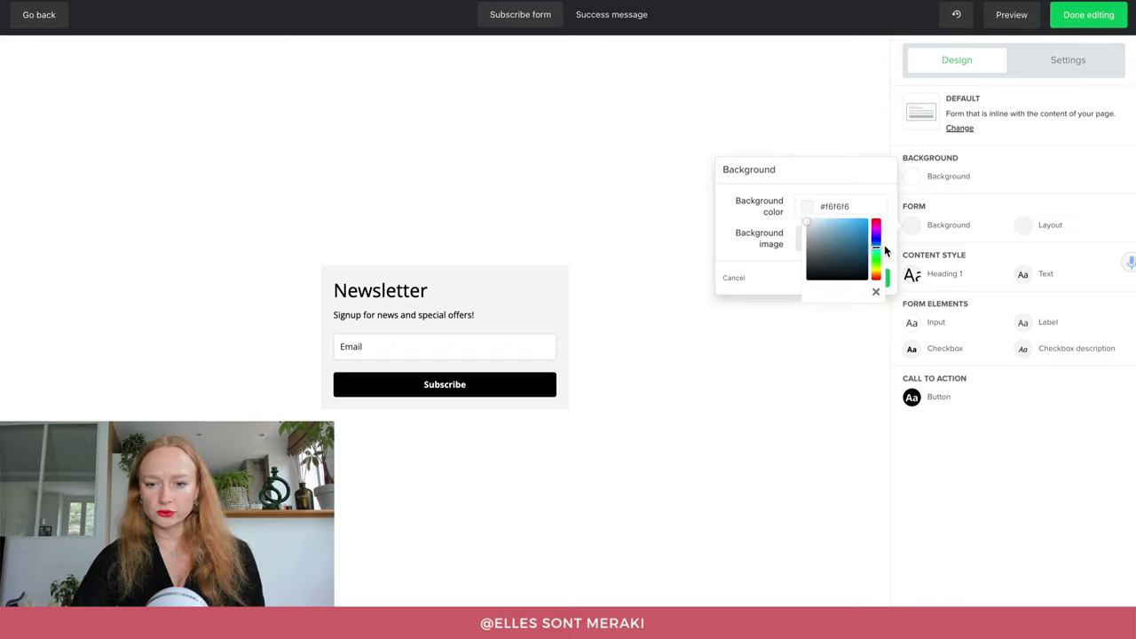
{"action": "left_click_drag", "start_coordinate": [834, 223], "coordinate": [836, 248]}
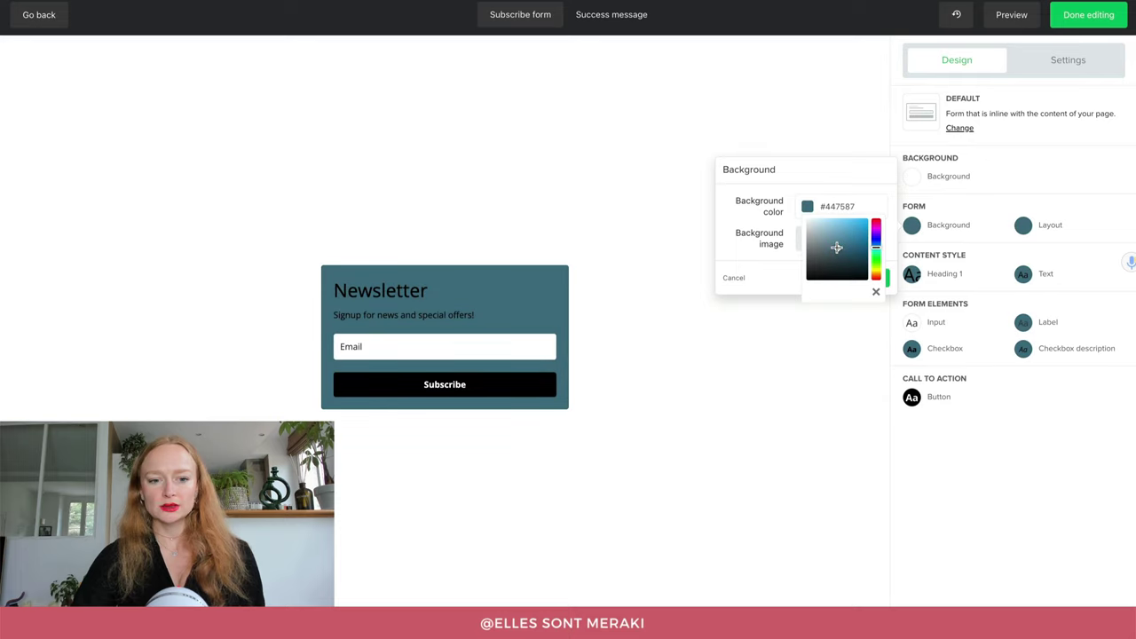
Step: Try the Fullwidth layout for the form box, and return the layout to Default
{"action": "left_click", "coordinate": [1023, 226]}
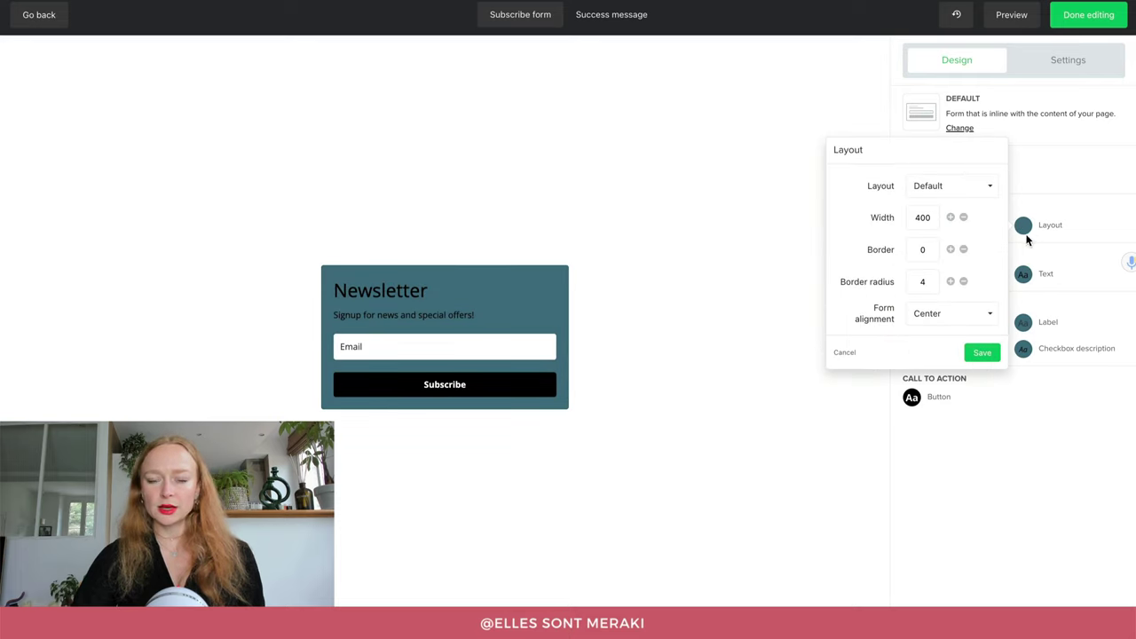
{"action": "left_click", "coordinate": [958, 187]}
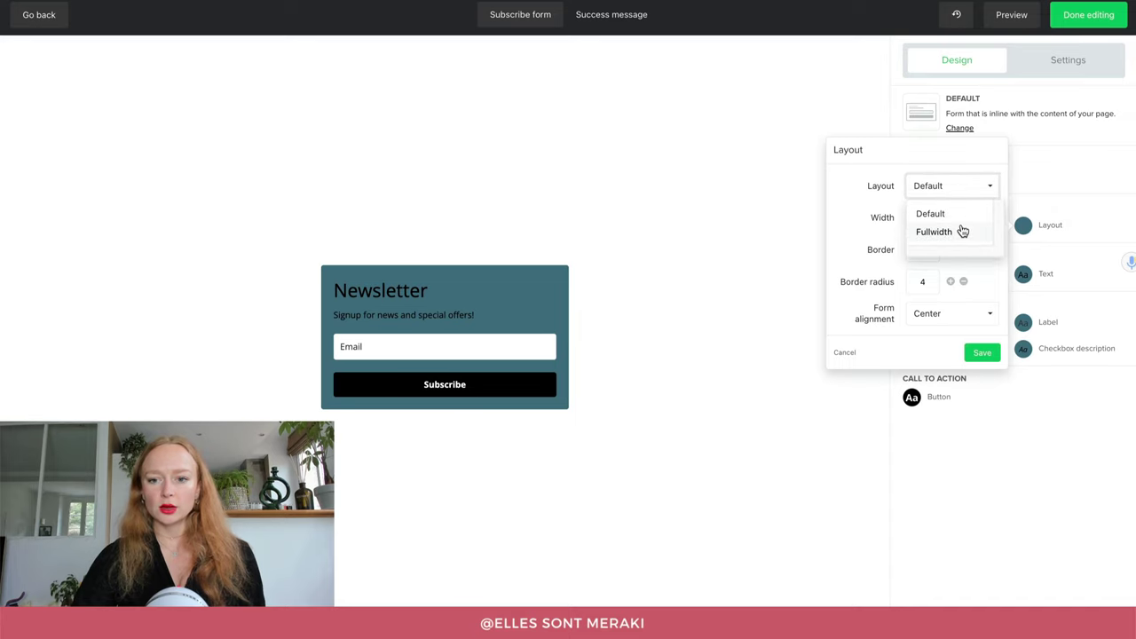
{"action": "left_click", "coordinate": [938, 231]}
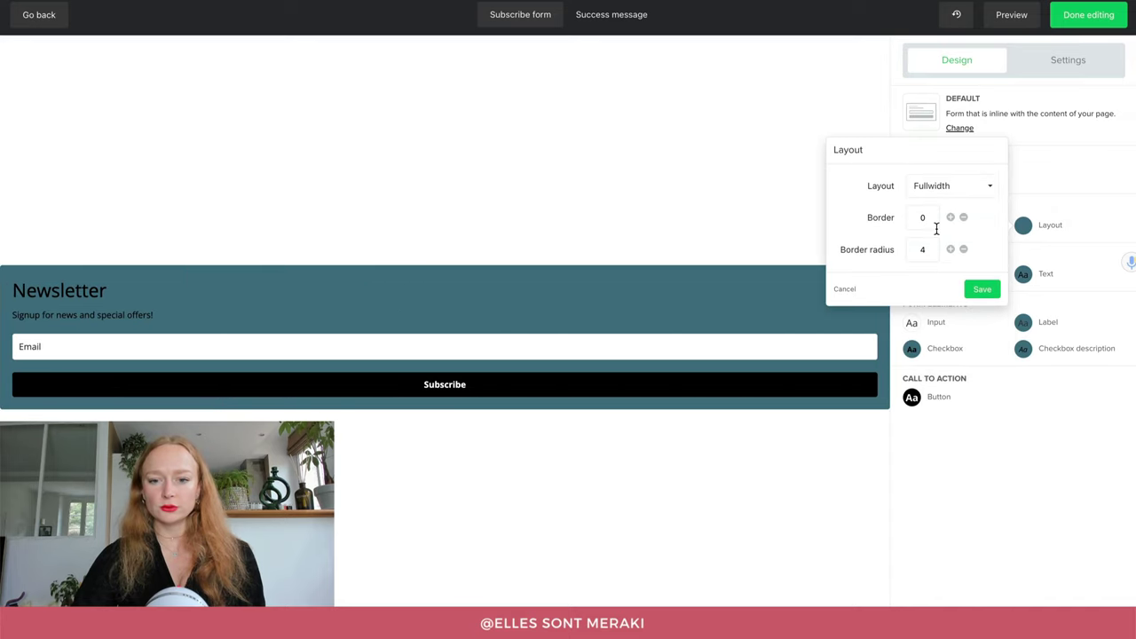
{"action": "left_click", "coordinate": [950, 193]}
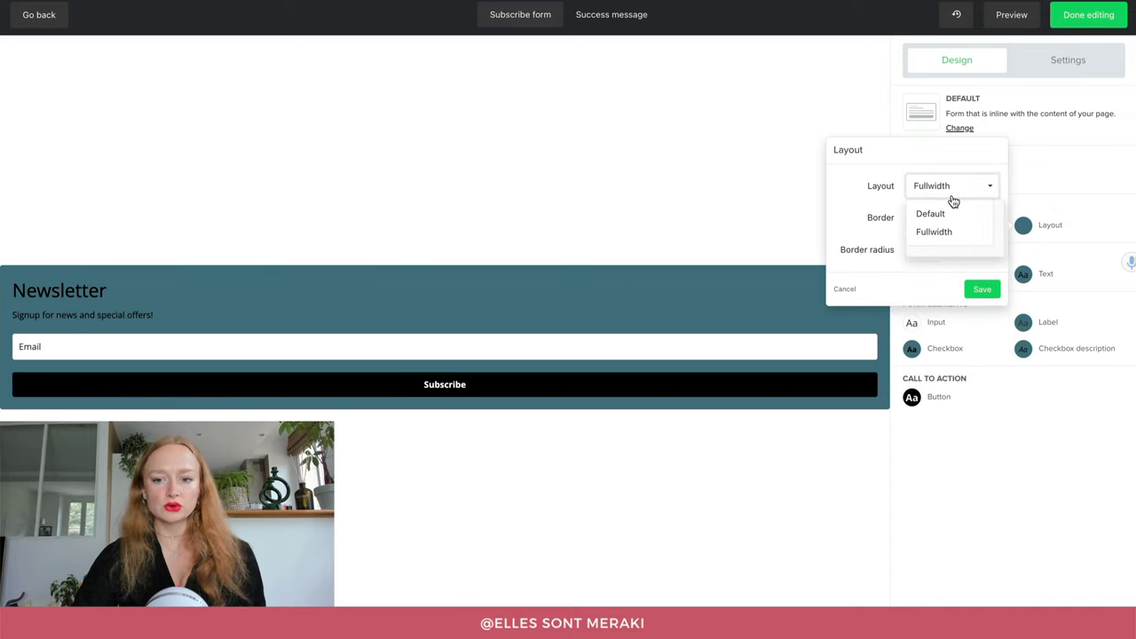
{"action": "left_click", "coordinate": [945, 216]}
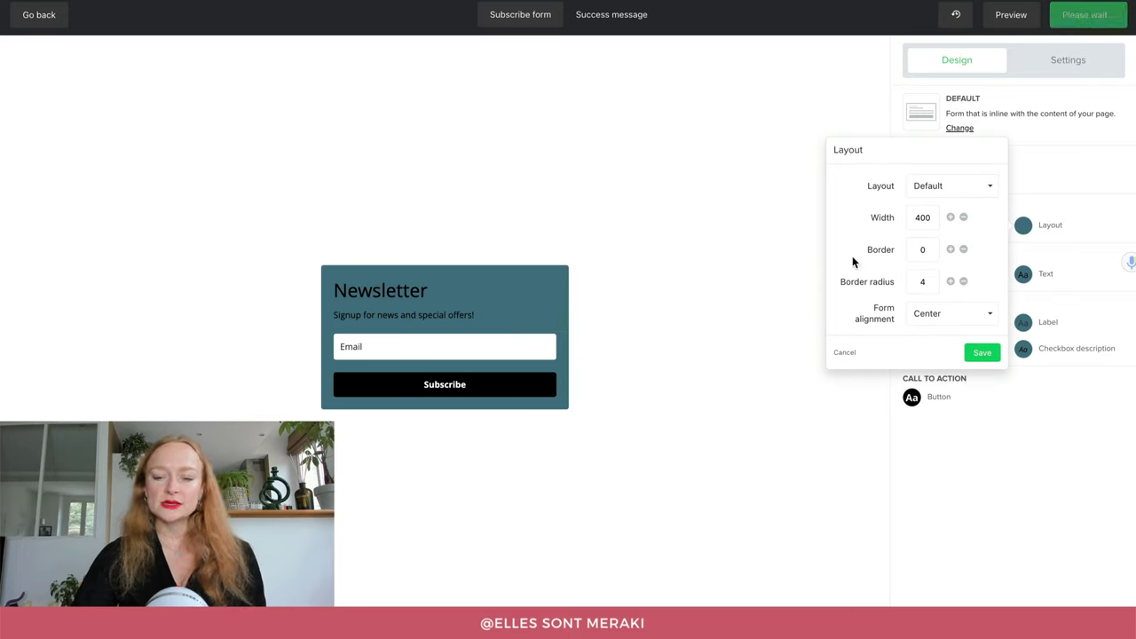
Step: Set the form box's width to 420 in its layout settings
{"action": "left_click", "coordinate": [951, 219]}
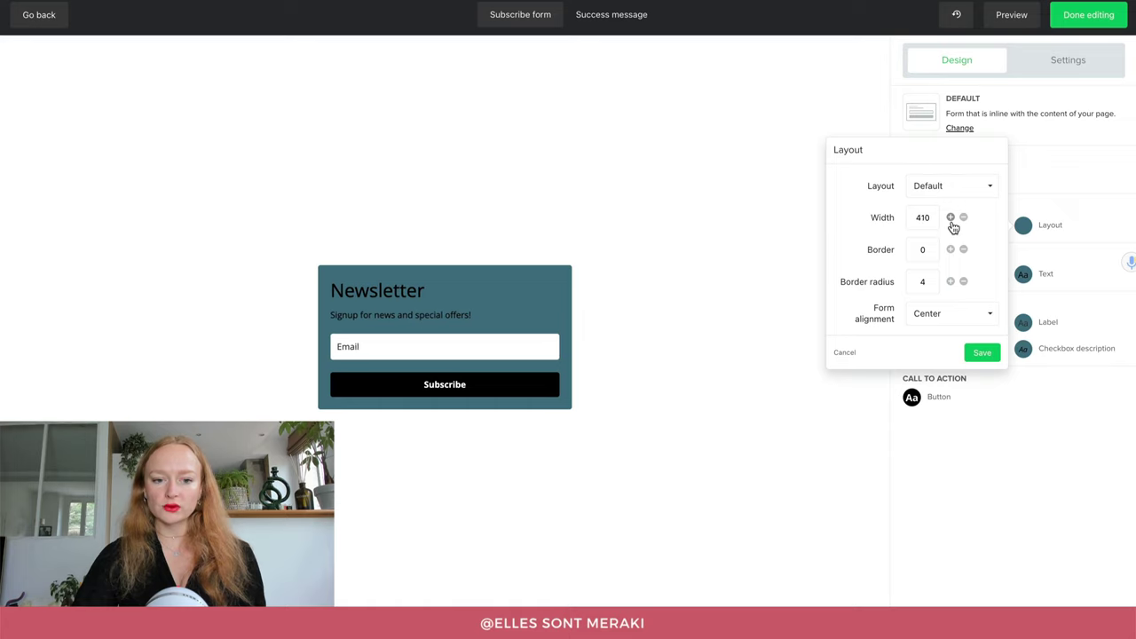
{"action": "left_click", "coordinate": [951, 218]}
{"action": "left_click", "coordinate": [950, 219]}
{"action": "left_click", "coordinate": [950, 219]}
{"action": "left_click", "coordinate": [951, 219]}
{"action": "left_click", "coordinate": [964, 218]}
{"action": "left_click", "coordinate": [964, 218]}
{"action": "left_click", "coordinate": [964, 218]}
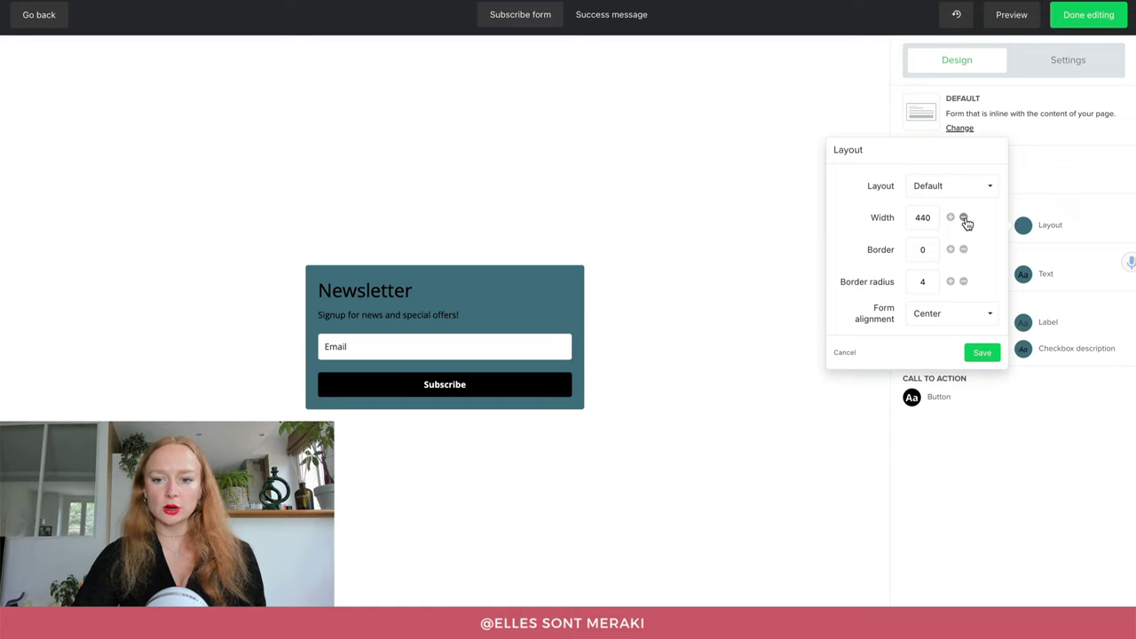
Step: Give the form box a border of 6 in white (#ffffff)
{"action": "left_click", "coordinate": [951, 250]}
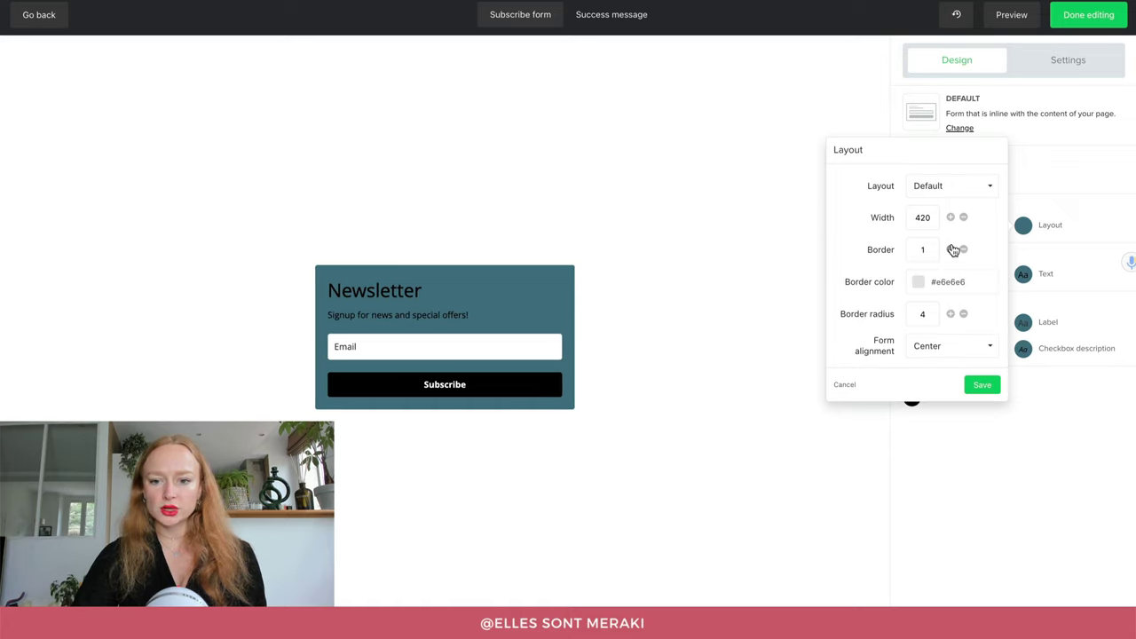
{"action": "left_click", "coordinate": [950, 250]}
{"action": "left_click", "coordinate": [950, 250]}
{"action": "left_click", "coordinate": [950, 250]}
{"action": "left_click", "coordinate": [951, 249]}
{"action": "left_click", "coordinate": [950, 250]}
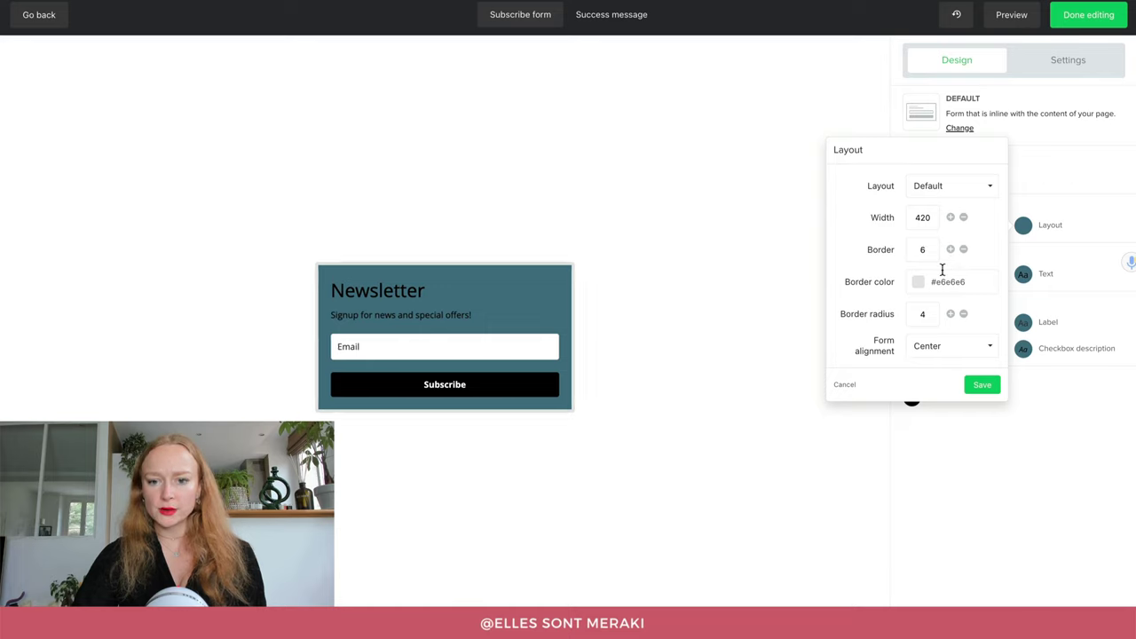
{"action": "left_click", "coordinate": [918, 281]}
{"action": "left_click_drag", "start_coordinate": [957, 303], "coordinate": [907, 286]}
{"action": "key", "text": "Escape"}
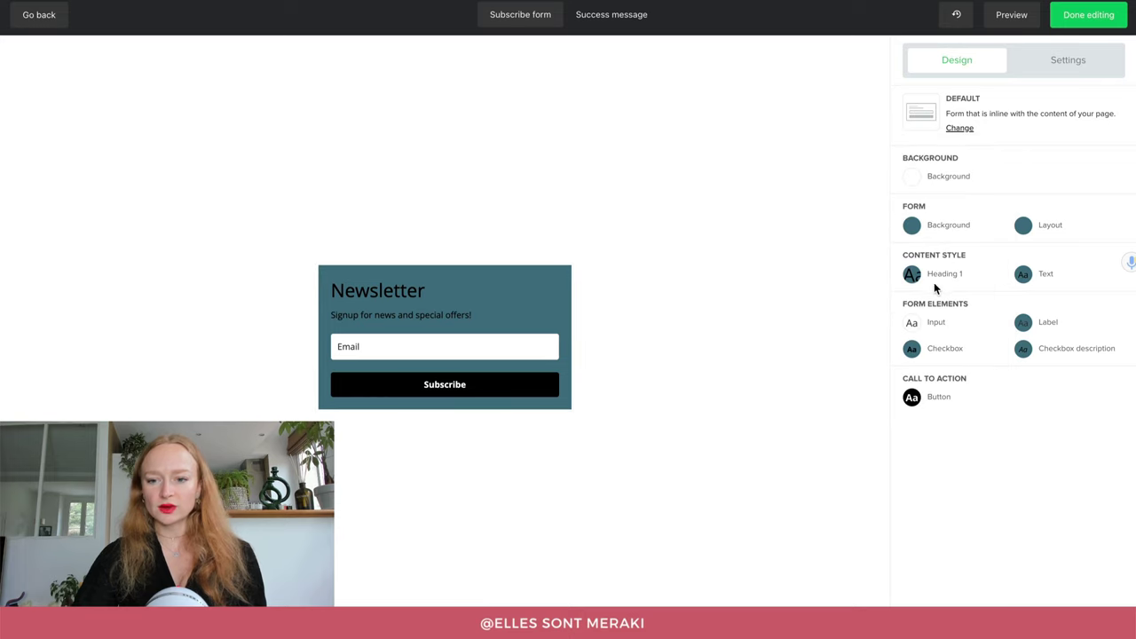
Step: Set the form box's border radius to 16, try Left and Right form alignment, and save the layout with Center
{"action": "left_click", "coordinate": [1027, 227]}
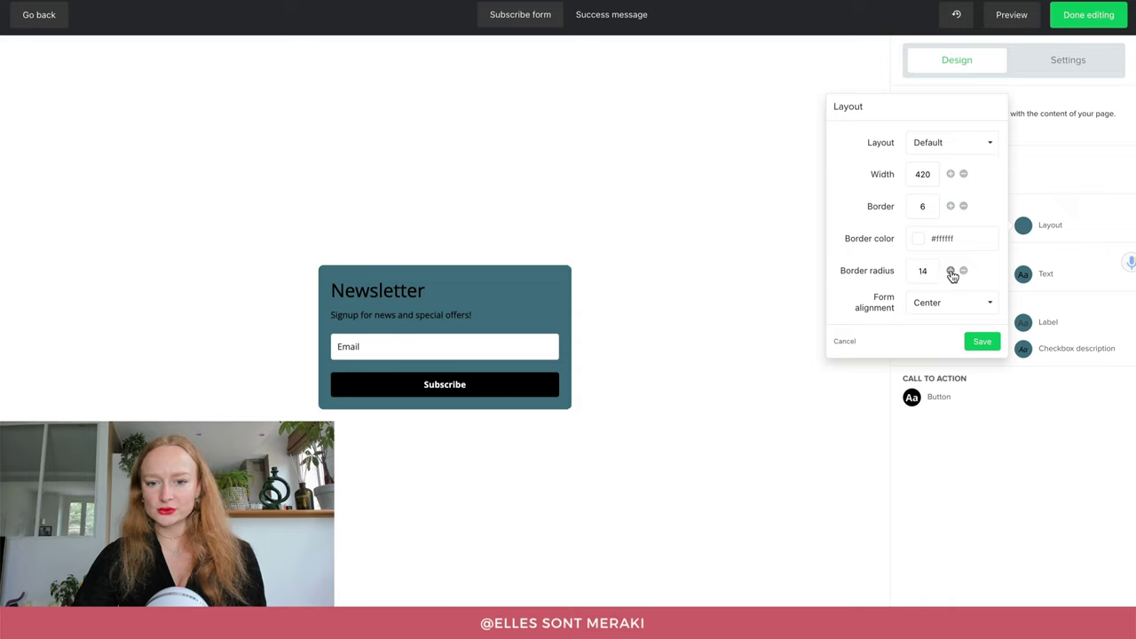
{"action": "left_click", "coordinate": [943, 307]}
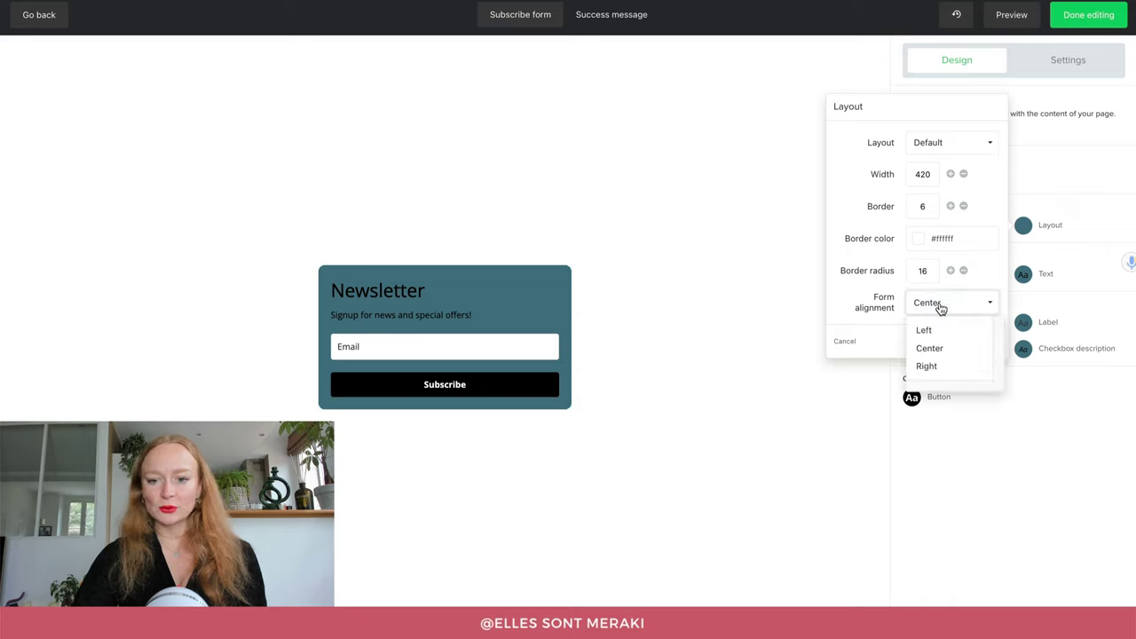
{"action": "left_click", "coordinate": [939, 332]}
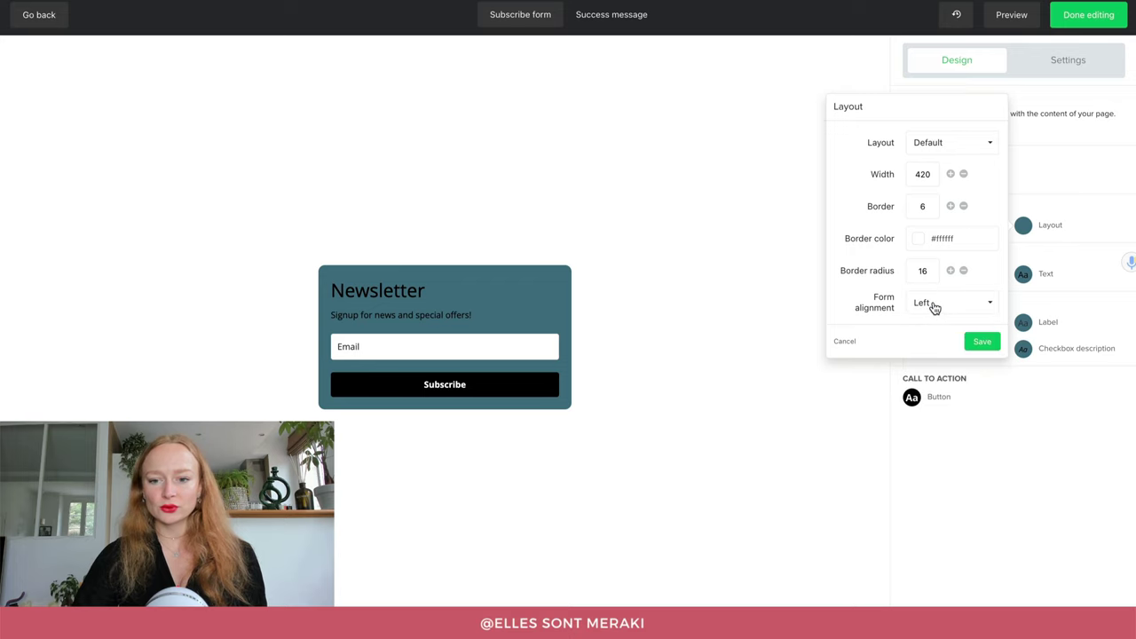
{"action": "left_click", "coordinate": [924, 303]}
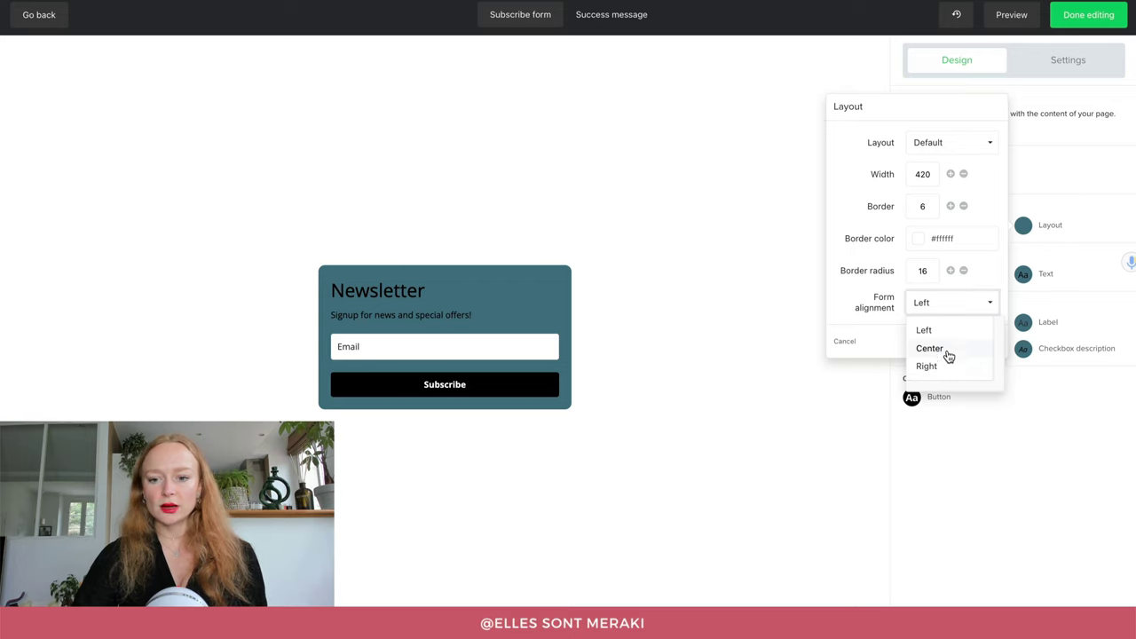
{"action": "left_click", "coordinate": [946, 362]}
{"action": "left_click", "coordinate": [935, 313]}
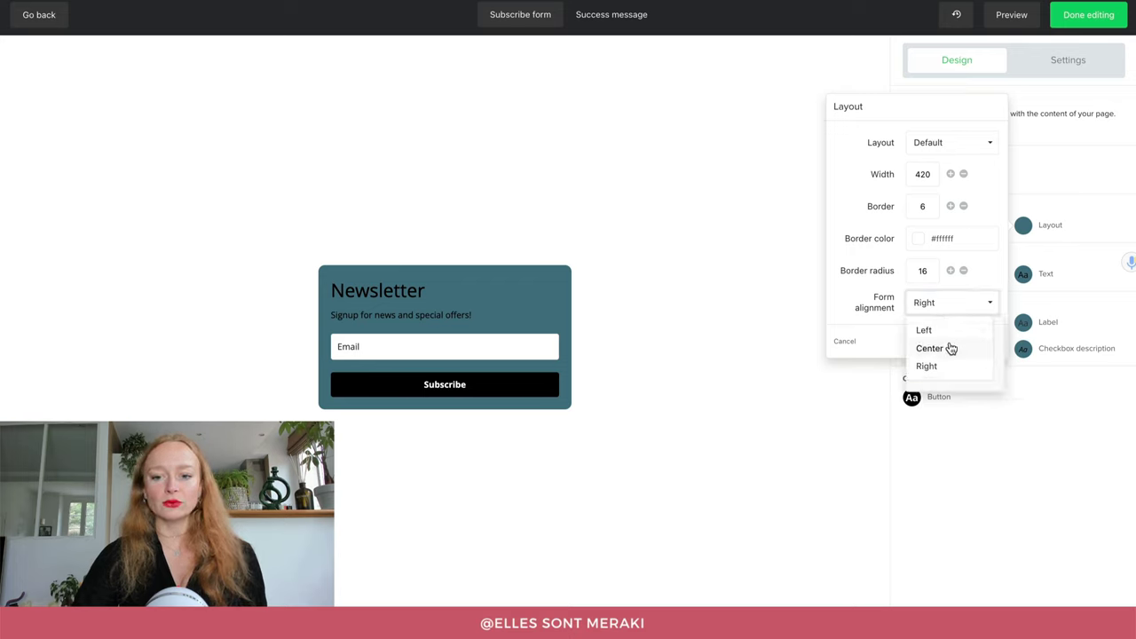
{"action": "left_click", "coordinate": [950, 347]}
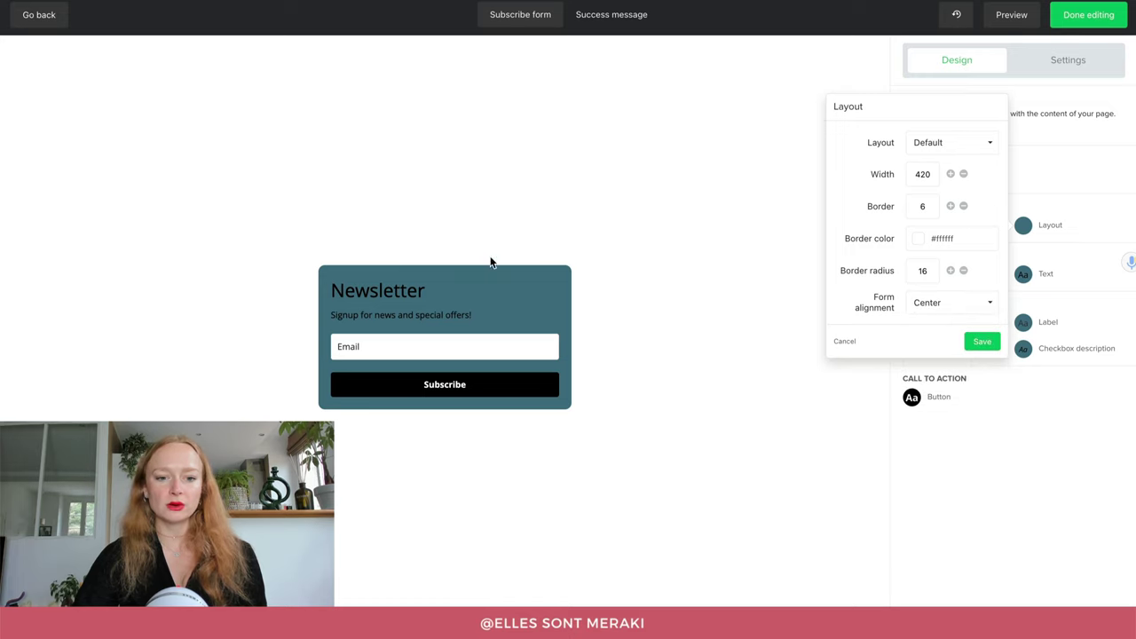
{"action": "left_click", "coordinate": [983, 343]}
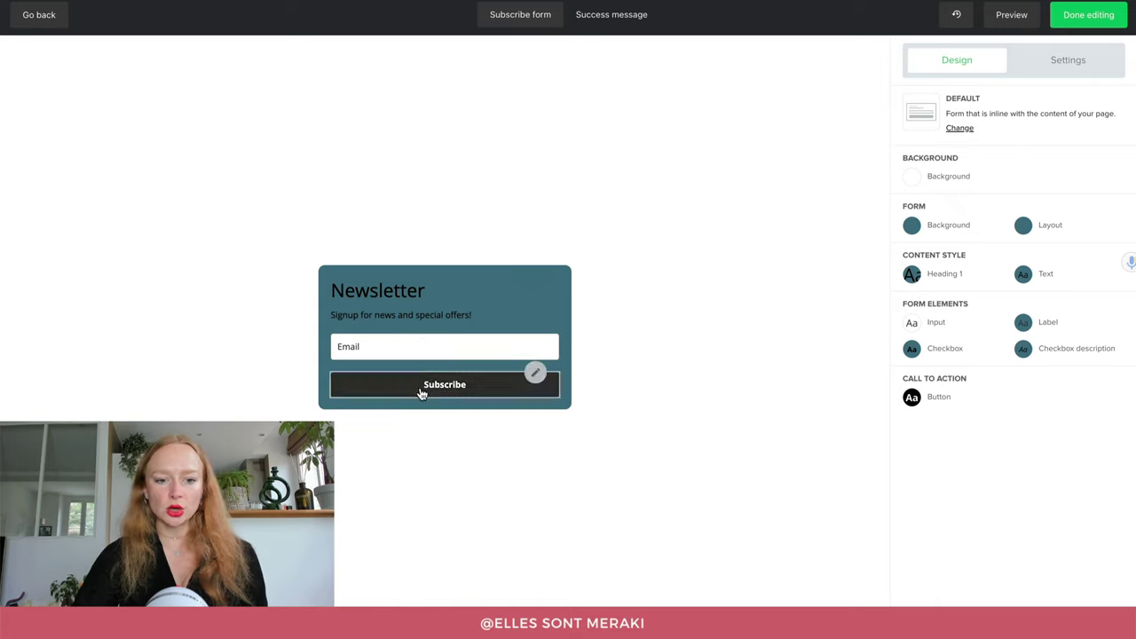
Step: Set the Heading 1 font color to white (#ffffff)
{"action": "left_click", "coordinate": [911, 277]}
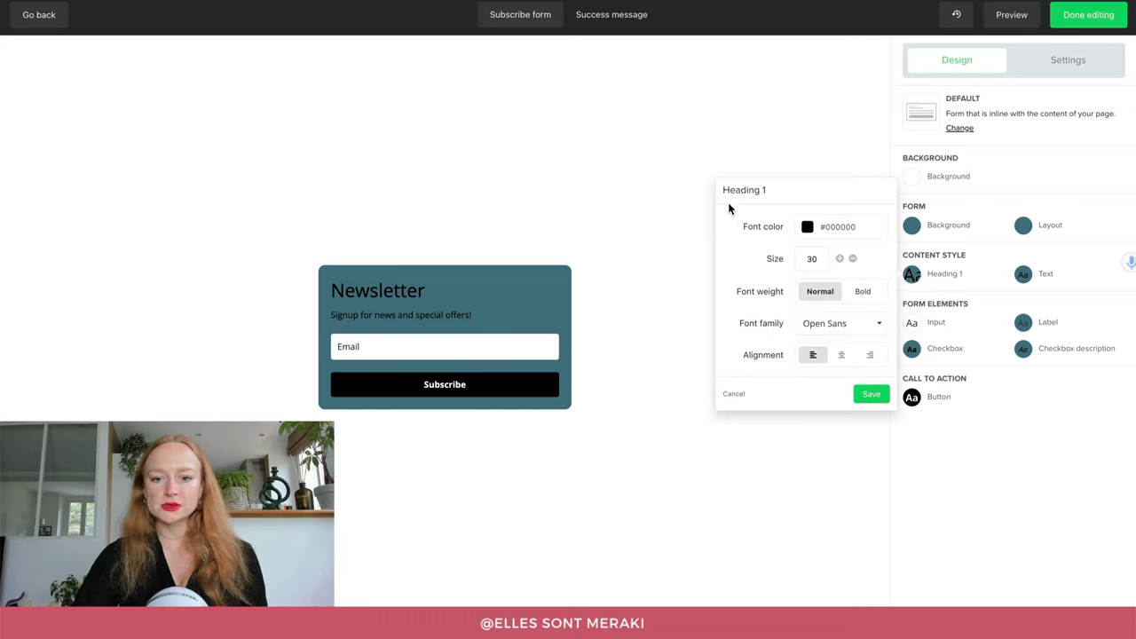
{"action": "left_click", "coordinate": [807, 230]}
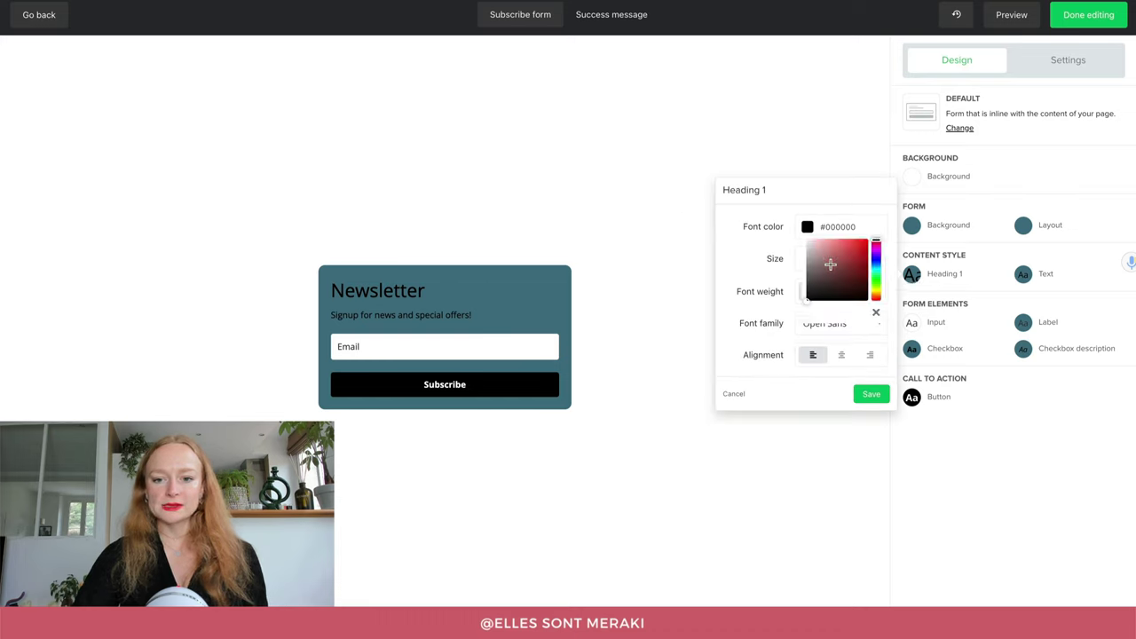
{"action": "left_click", "coordinate": [739, 256]}
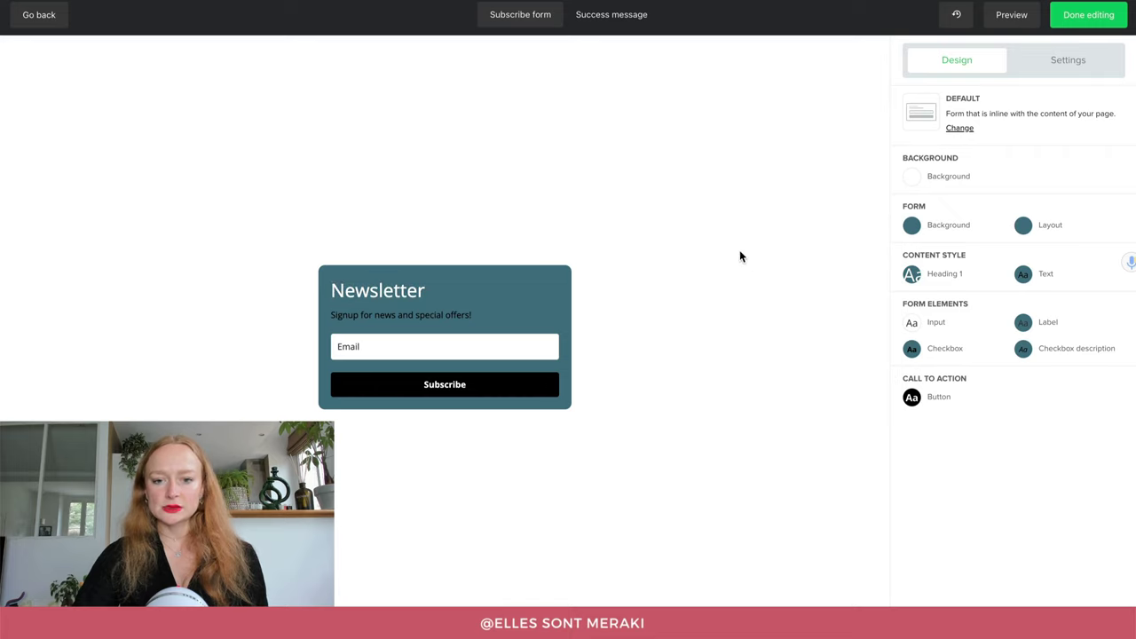
Step: Set the Heading 1 font size to 29 and its font weight to Bold
{"action": "left_click", "coordinate": [922, 278]}
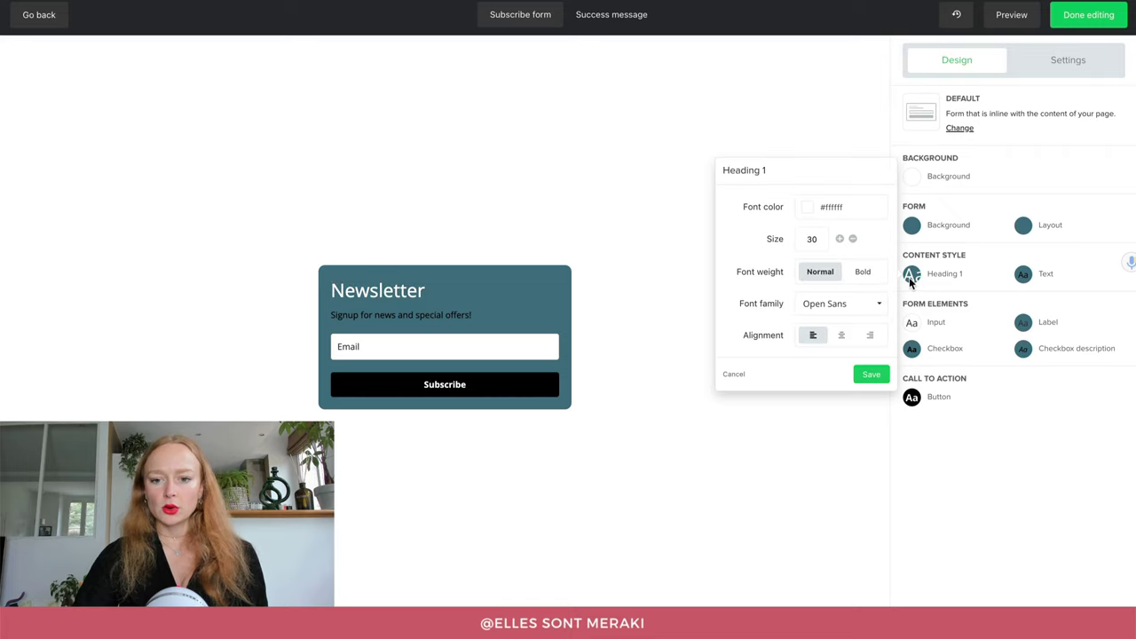
{"action": "left_click", "coordinate": [854, 240]}
{"action": "left_click", "coordinate": [840, 240]}
{"action": "left_click", "coordinate": [841, 240]}
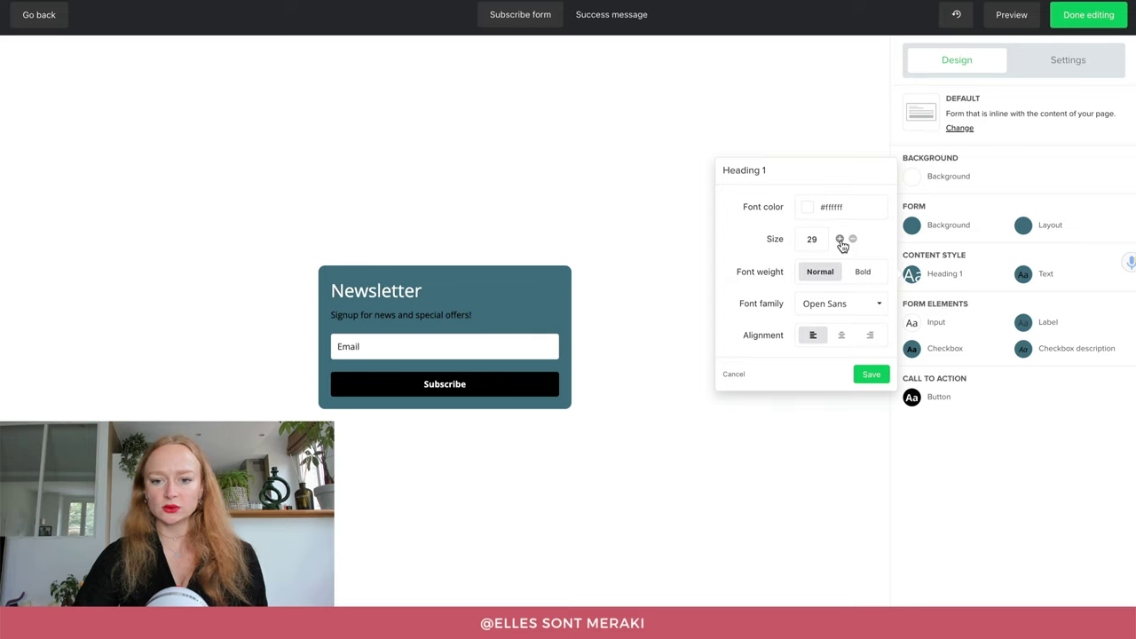
{"action": "left_click", "coordinate": [864, 275]}
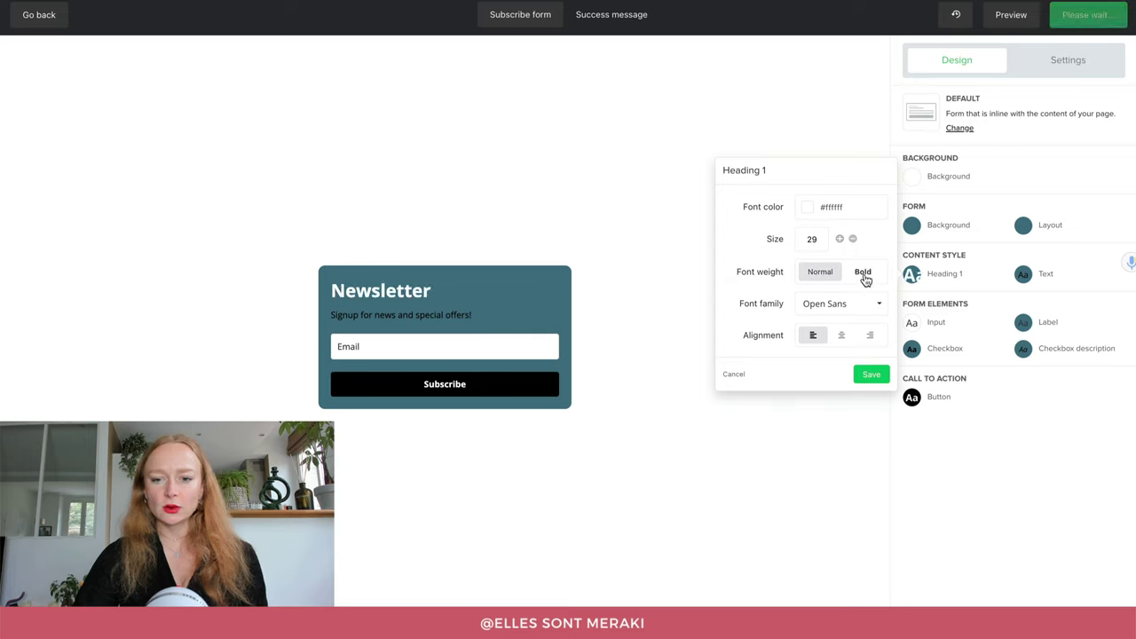
Step: Set the Heading 1 font family to Playfair Display with centered alignment, and save the heading style
{"action": "left_click", "coordinate": [840, 305]}
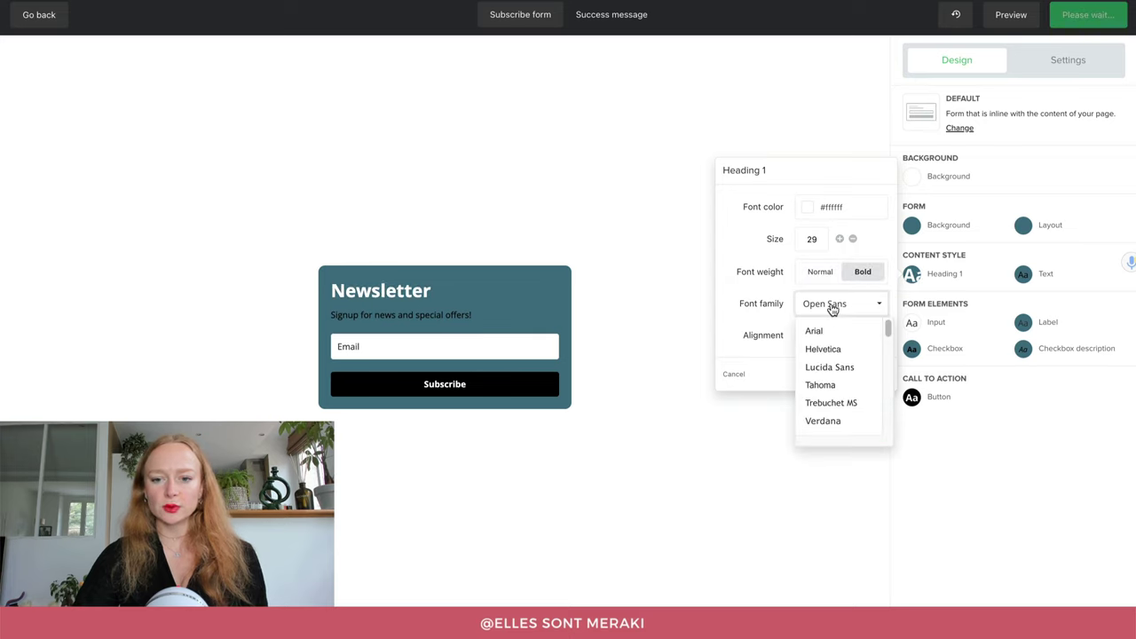
{"action": "scroll", "coordinate": [854, 390], "scroll_direction": "down", "scroll_amount": 5}
{"action": "scroll", "coordinate": [856, 392], "scroll_direction": "down", "scroll_amount": 4}
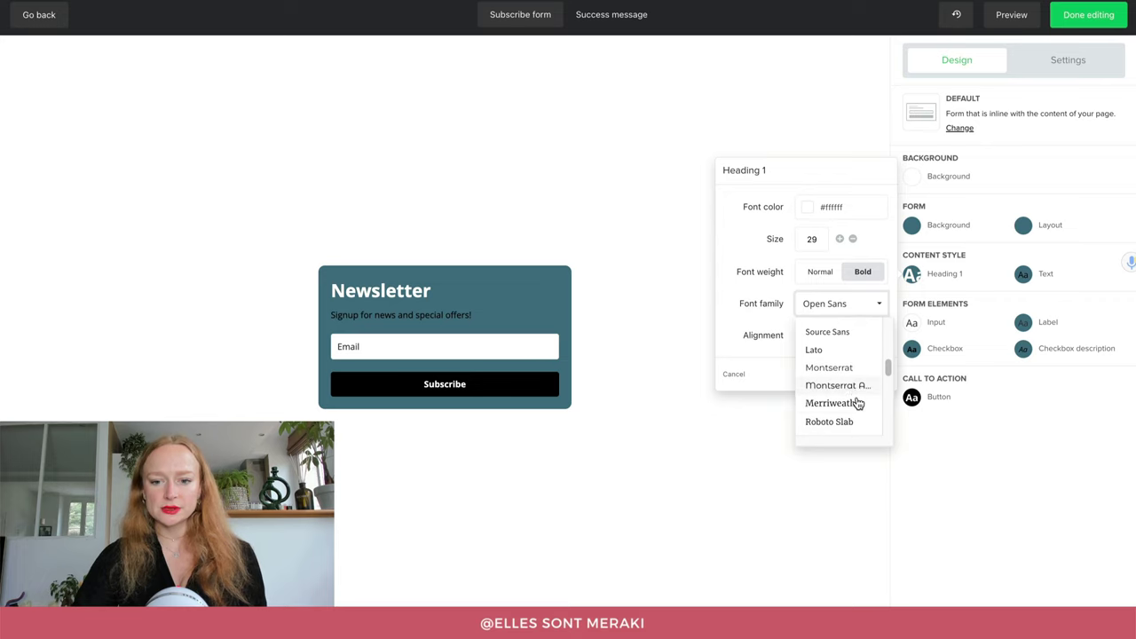
{"action": "scroll", "coordinate": [855, 417], "scroll_direction": "down", "scroll_amount": 5}
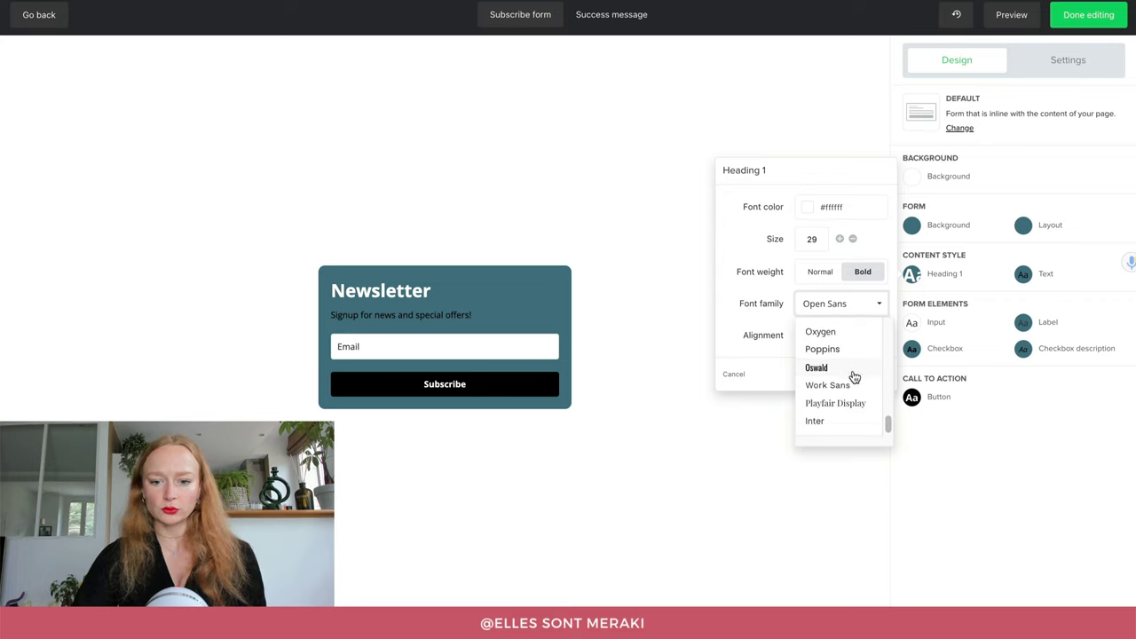
{"action": "left_click", "coordinate": [855, 401]}
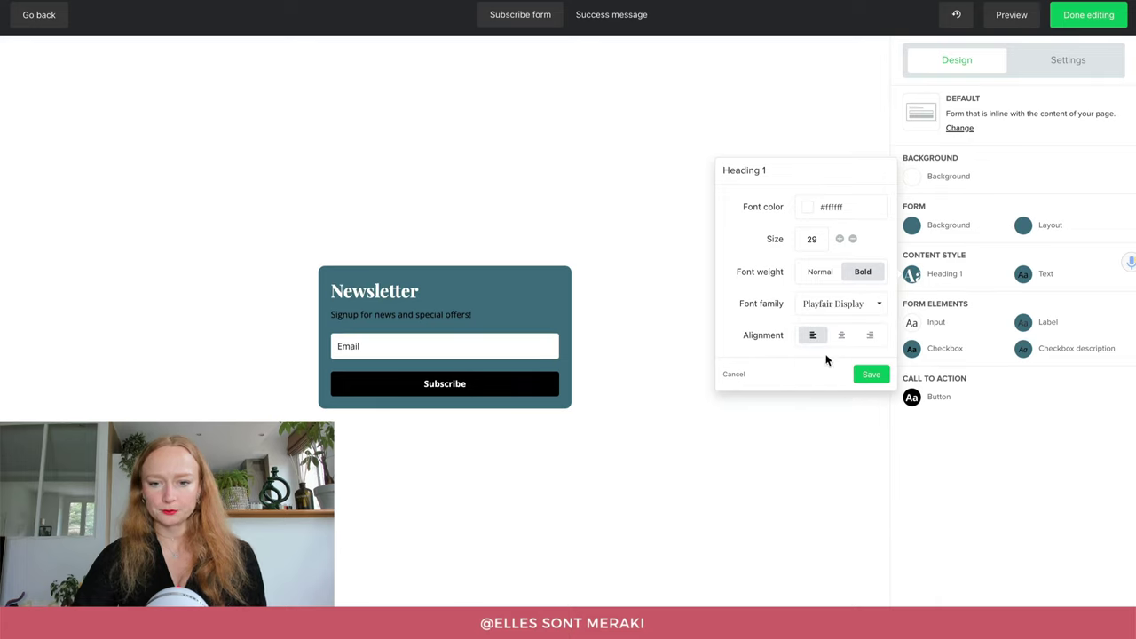
{"action": "left_click", "coordinate": [842, 335]}
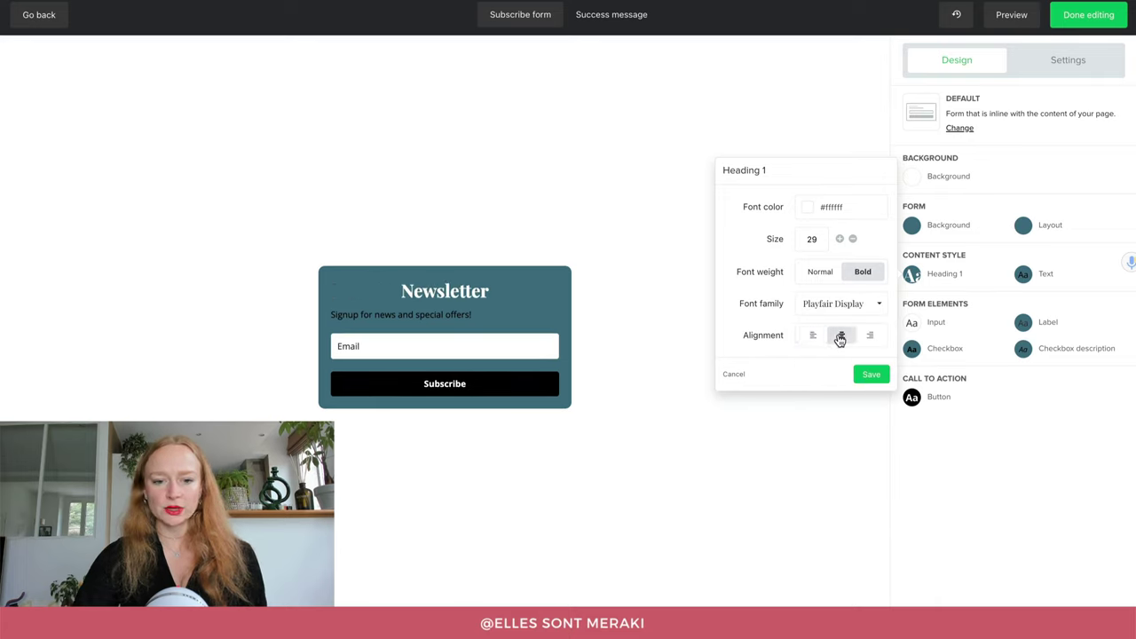
{"action": "left_click", "coordinate": [872, 376]}
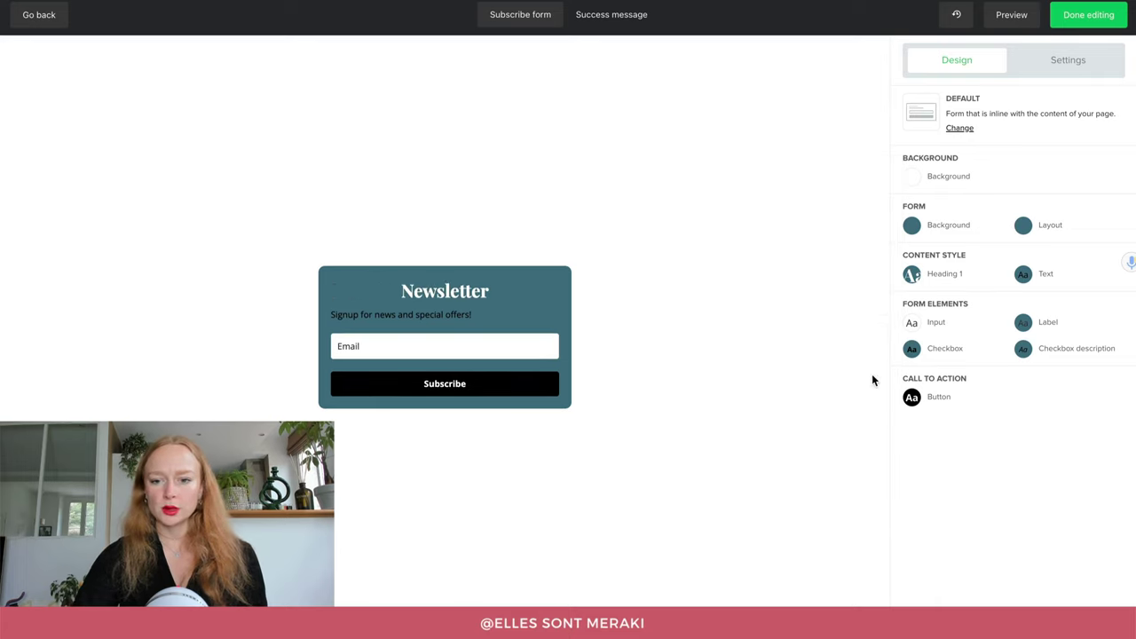
Step: Replace the form's heading text with "Inscrivez-vous à ma Newsletter hebdomadaire !"
{"action": "left_click", "coordinate": [448, 293]}
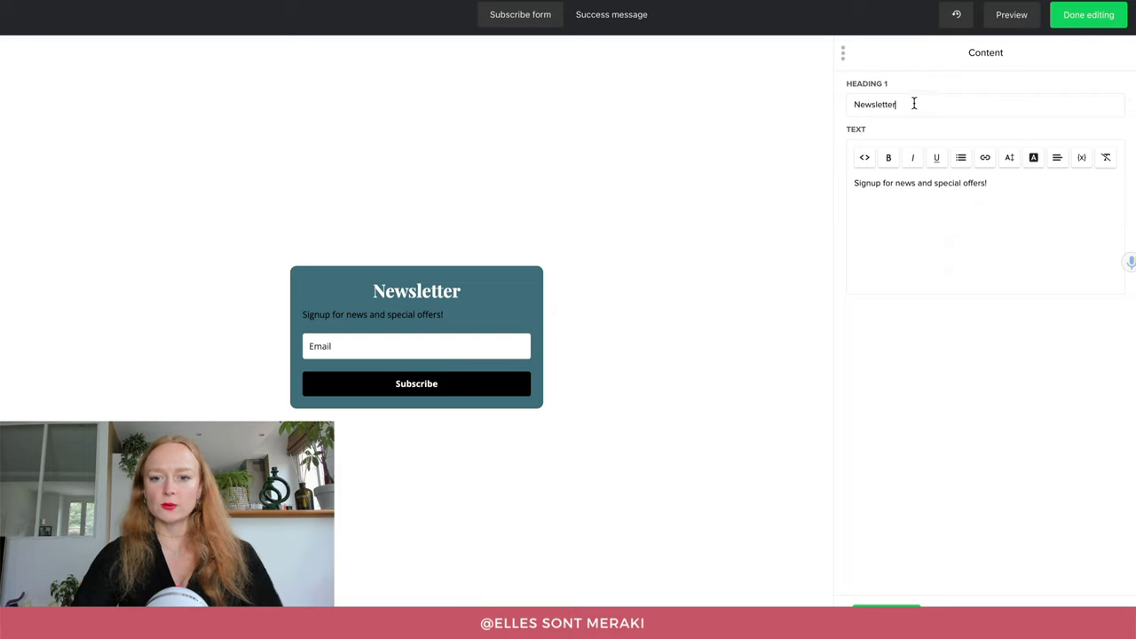
{"action": "left_click_drag", "start_coordinate": [914, 104], "coordinate": [852, 104]}
{"action": "type", "text": "Insc"}
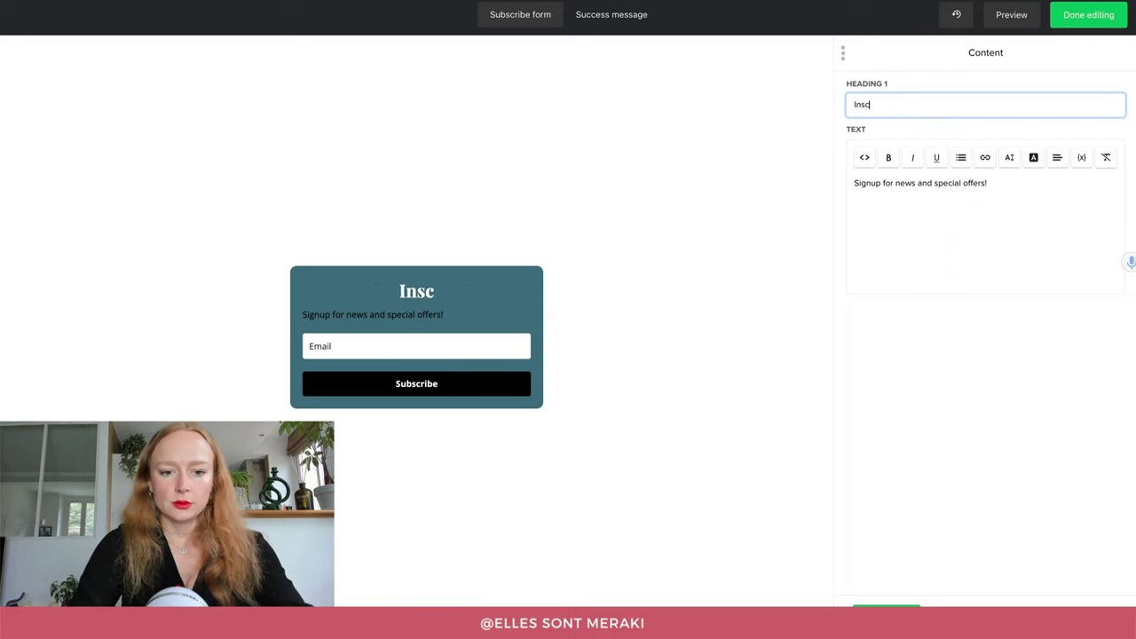
{"action": "type", "text": "rivez-vou"}
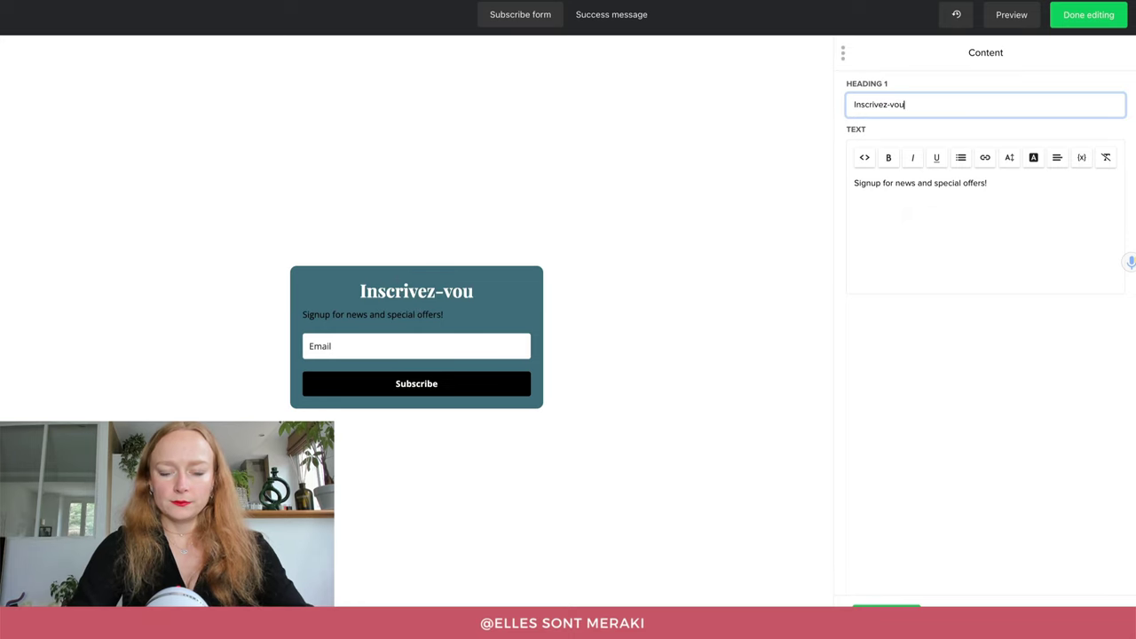
{"action": "type", "text": "s à ma News"}
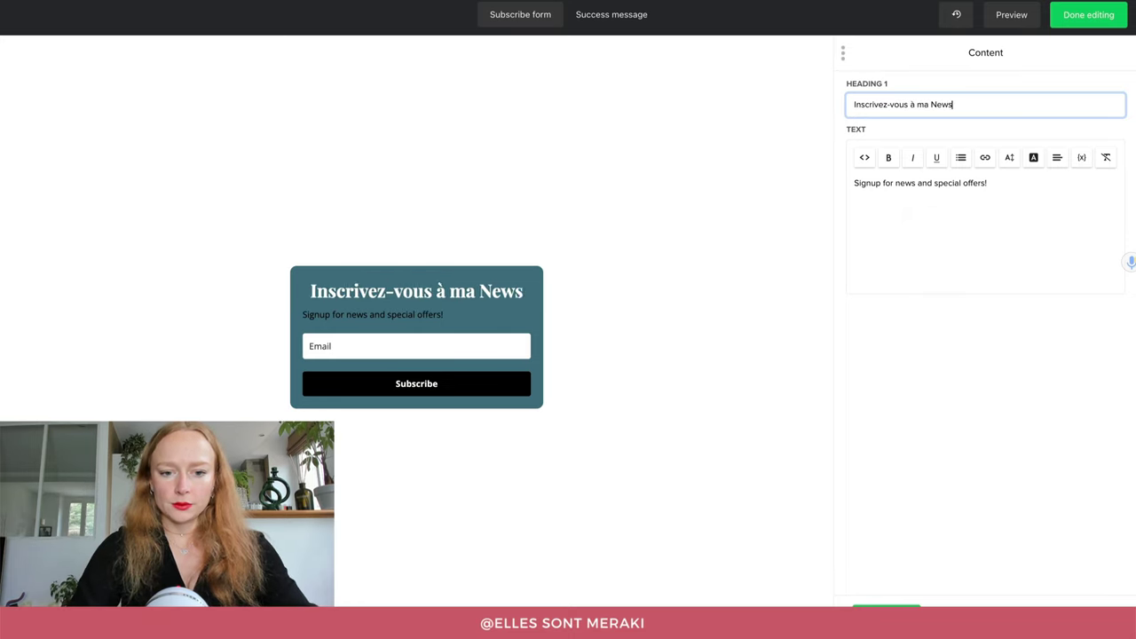
{"action": "type", "text": "letter hebdo"}
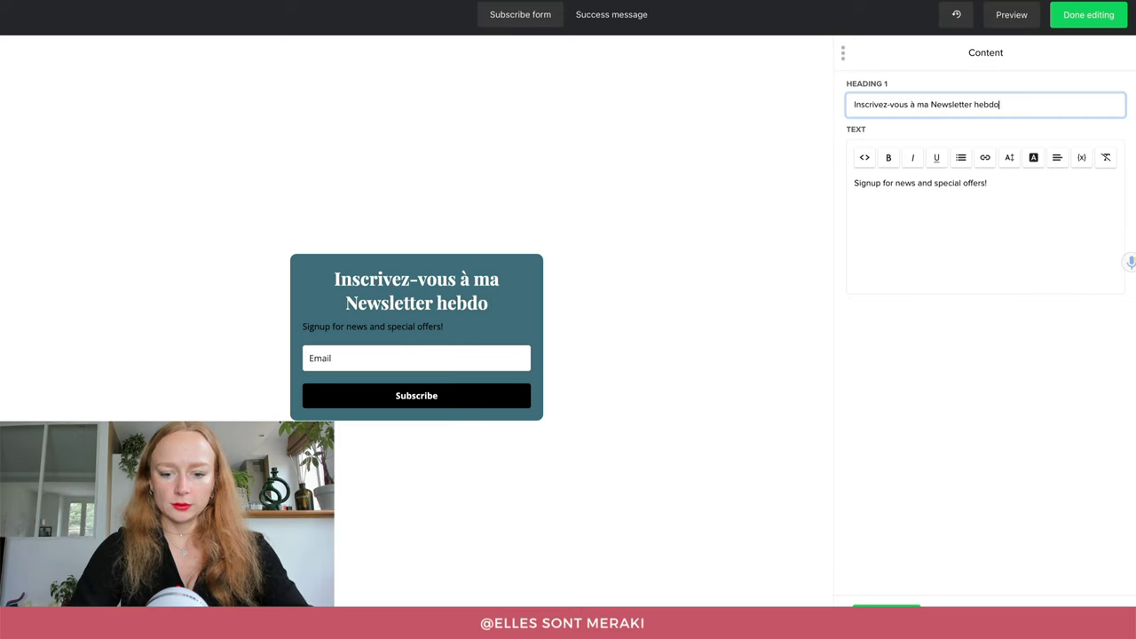
{"action": "type", "text": "madaire !"}
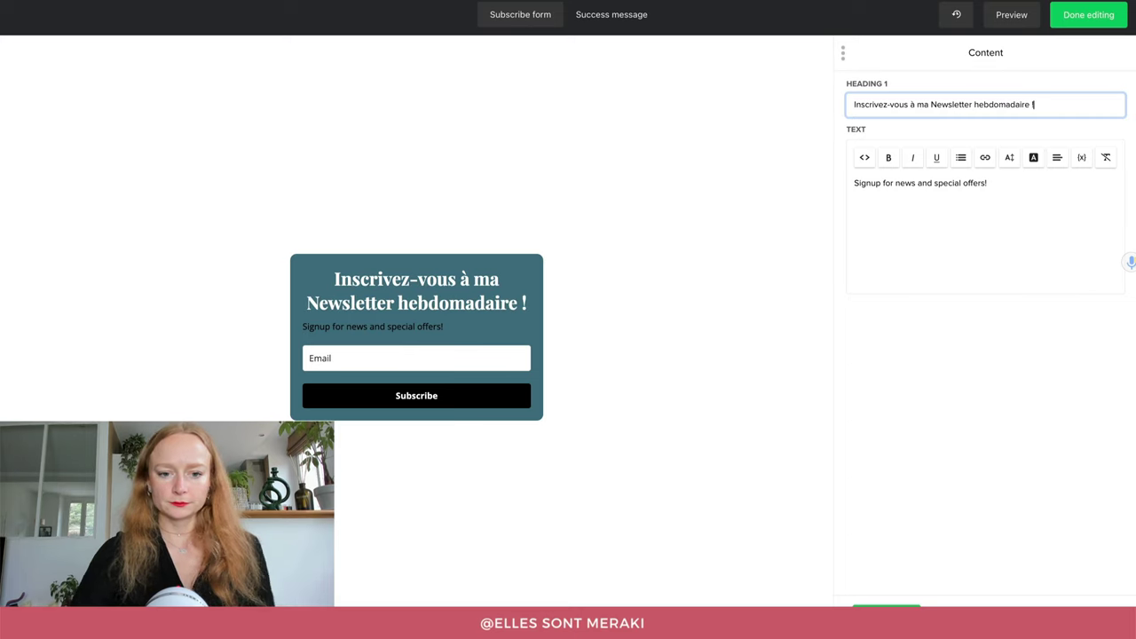
Step: Replace the form's description text with "Vous recevrez chaque semaine mes meilleurs conseils pour digitaliser votre expertise" and close the content editor
{"action": "left_click_drag", "start_coordinate": [1023, 186], "coordinate": [875, 169]}
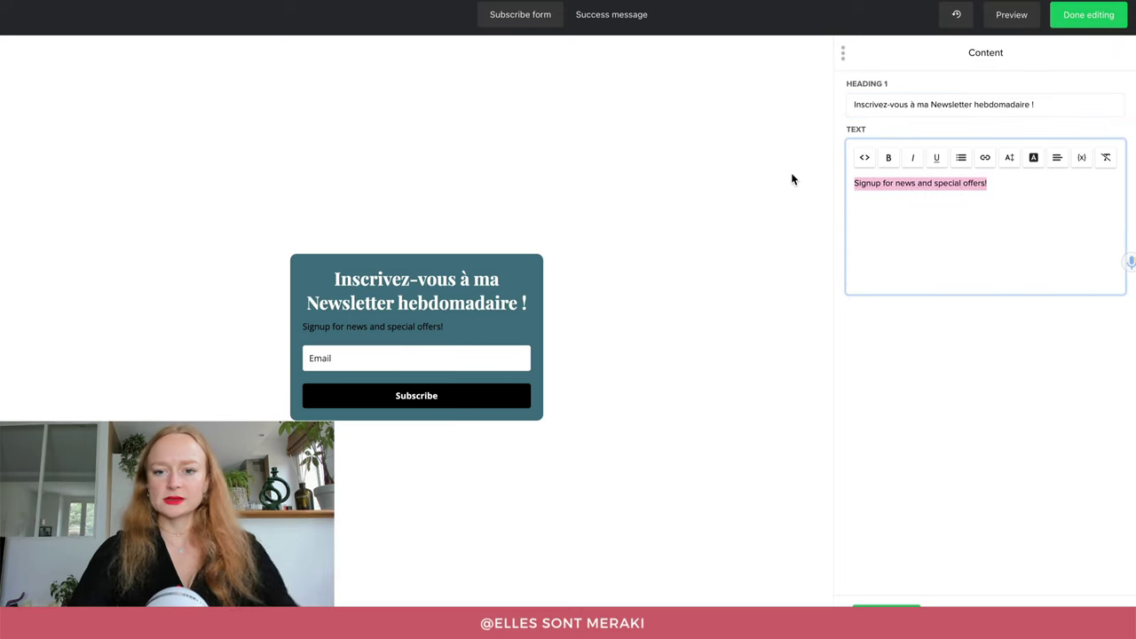
{"action": "type", "text": "Vous re"}
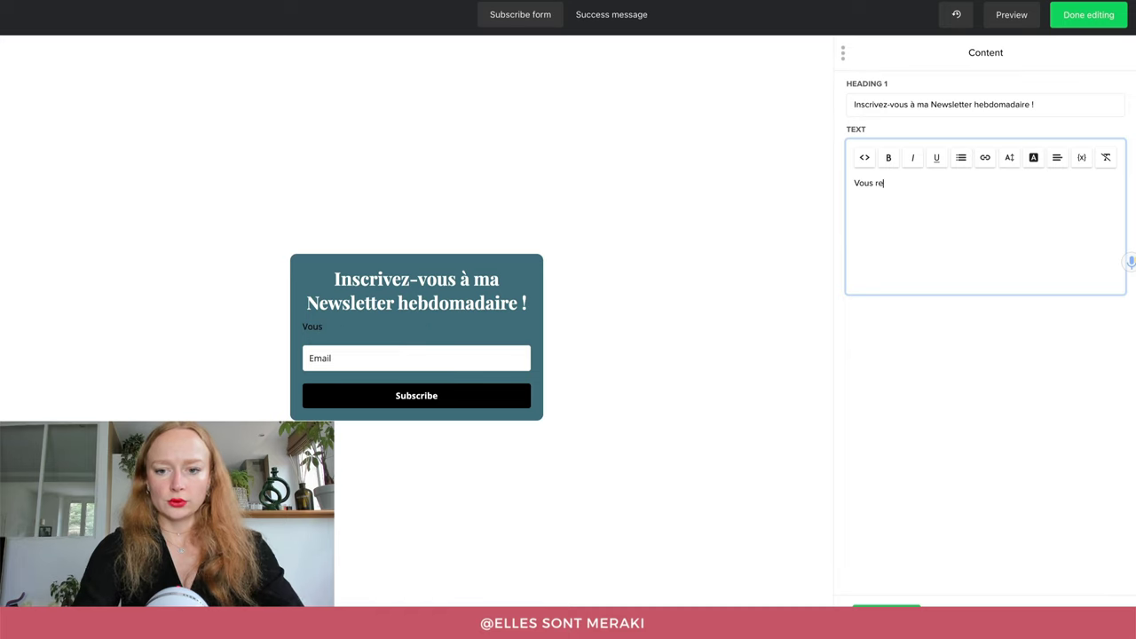
{"action": "type", "text": "cebre"}
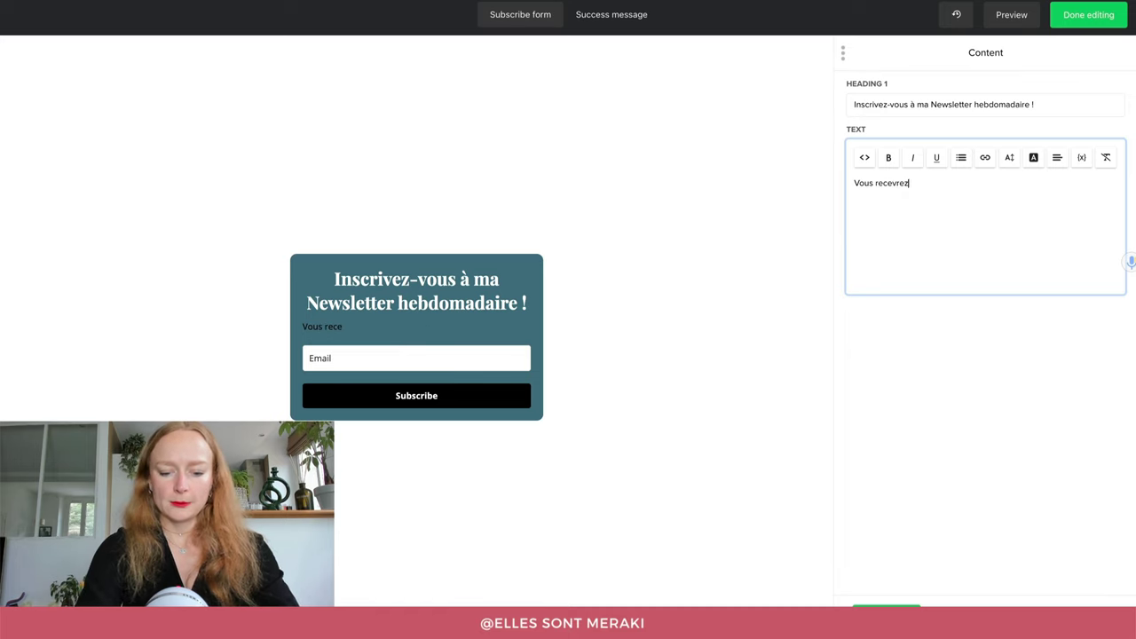
{"action": "type", "text": "z chaque semaine mes"}
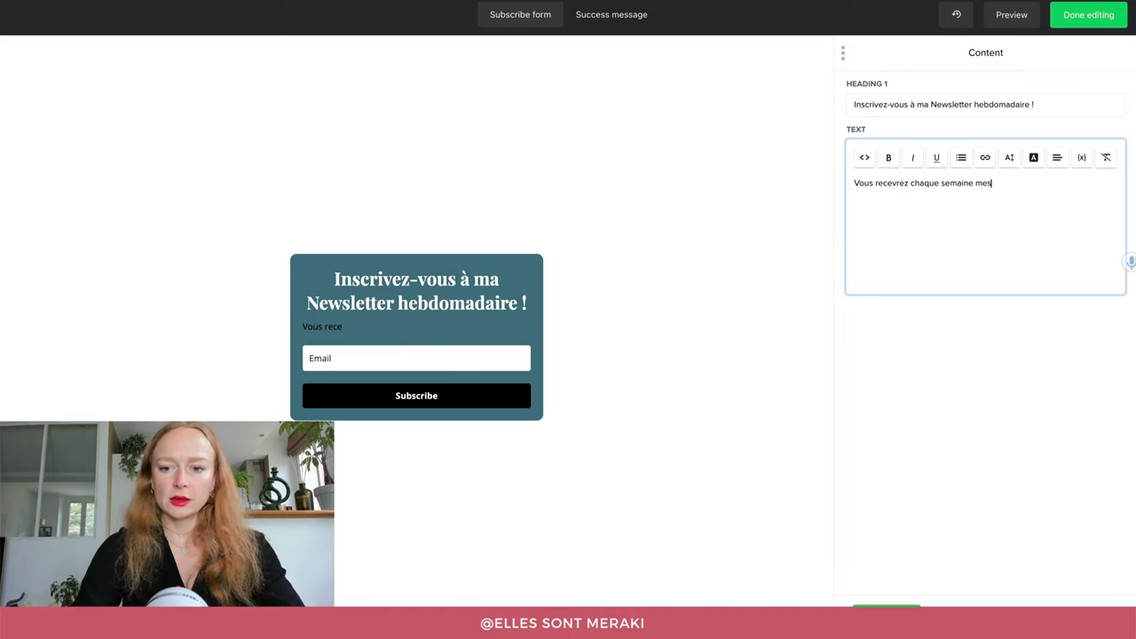
{"action": "type", "text": " meilleures c"}
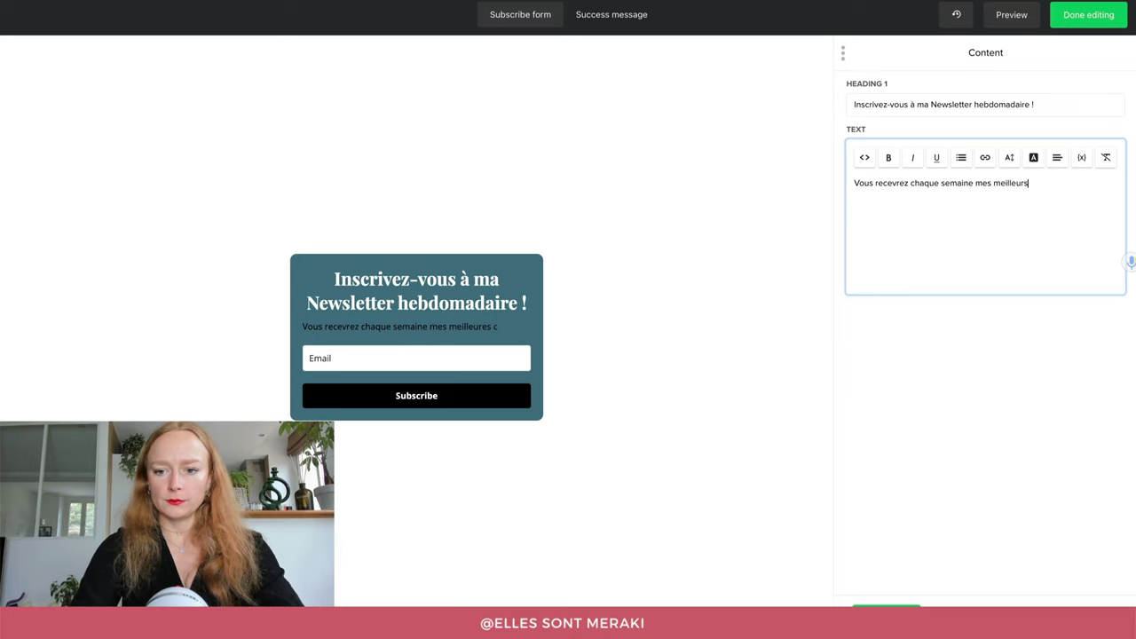
{"action": "type", "text": "onseils pour"}
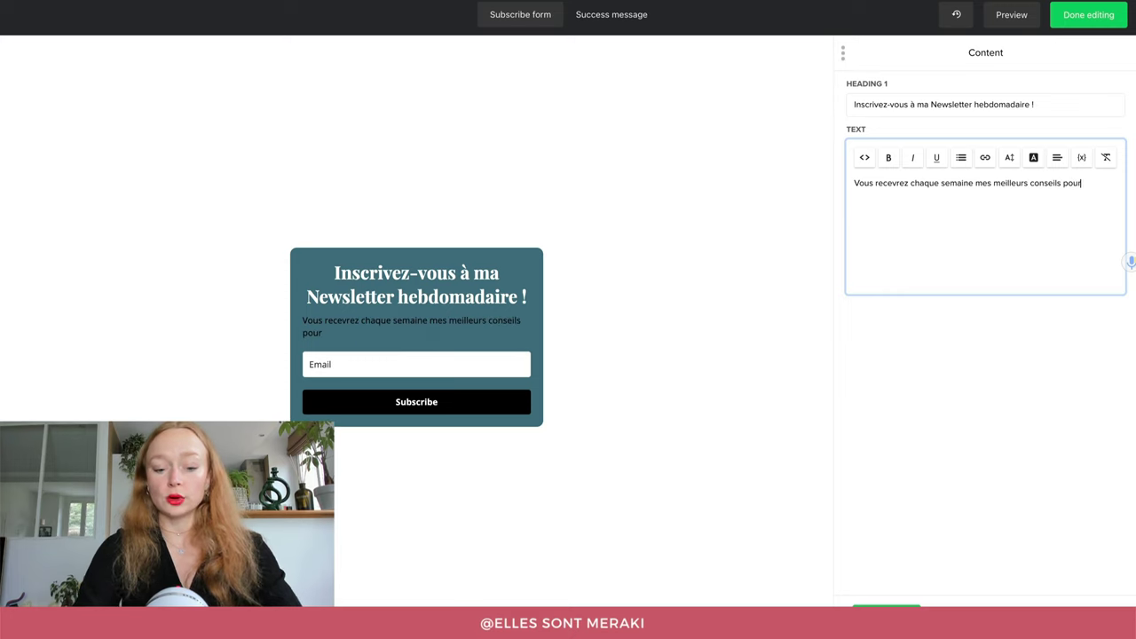
{"action": "type", "text": " digitaliser votre expertise"}
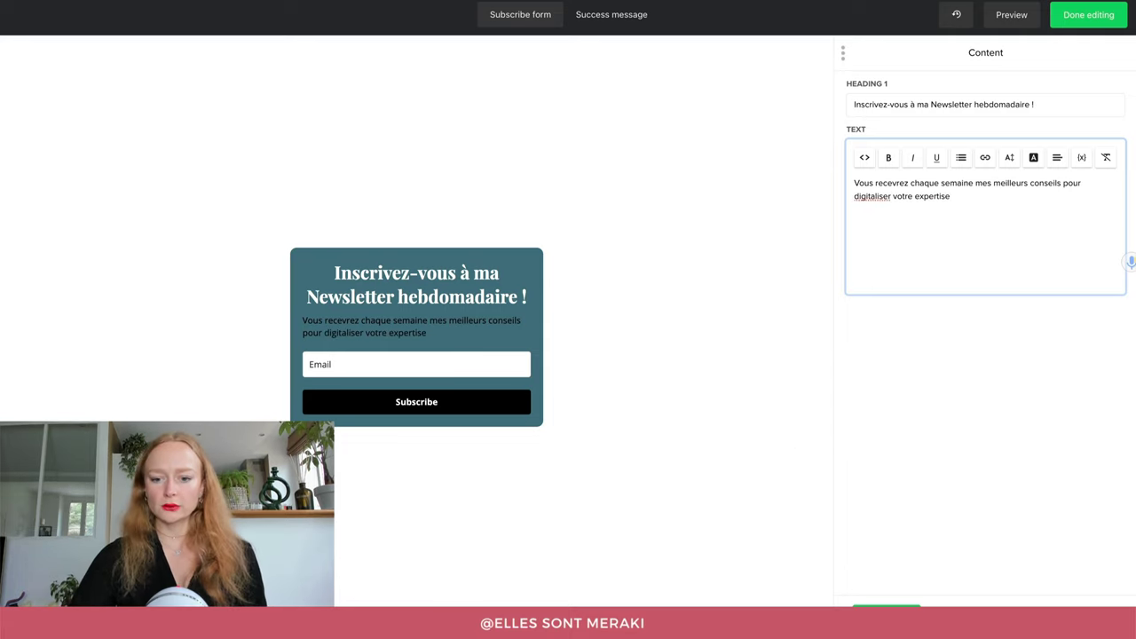
{"action": "left_click", "coordinate": [814, 494]}
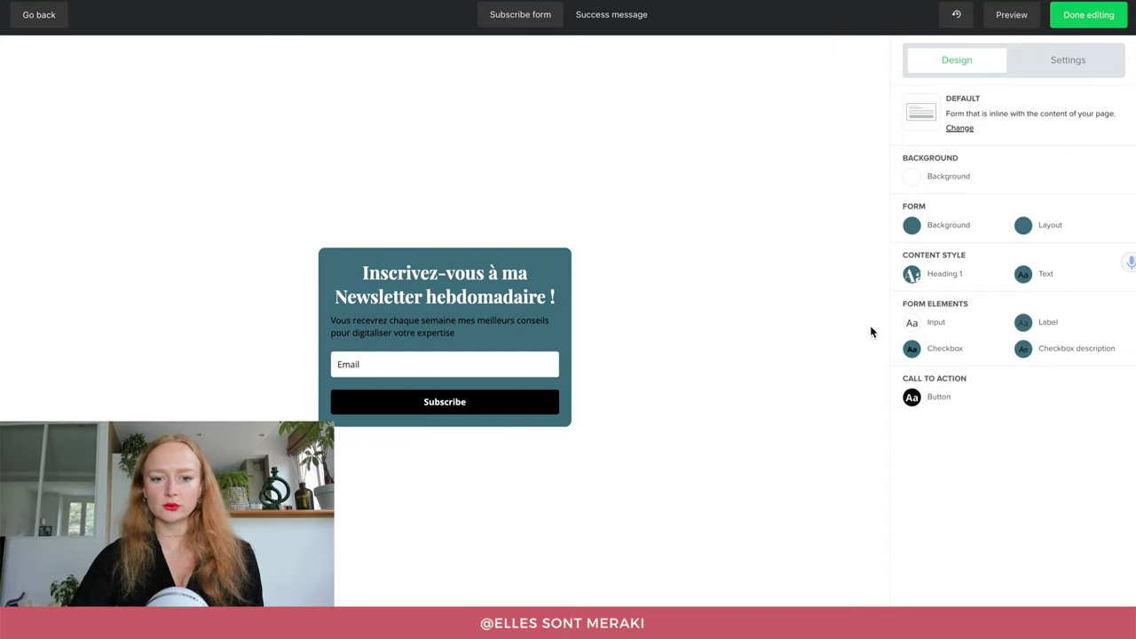
Step: Set the font color of the form's body text style to white (#ffffff)
{"action": "left_click", "coordinate": [1024, 276]}
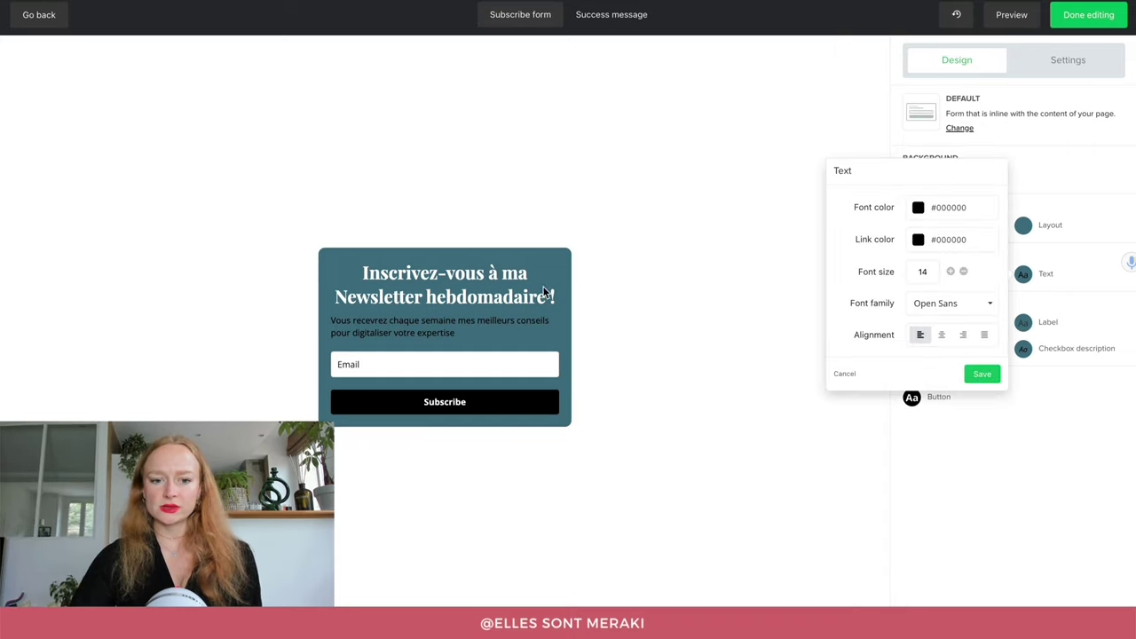
{"action": "left_click", "coordinate": [915, 216]}
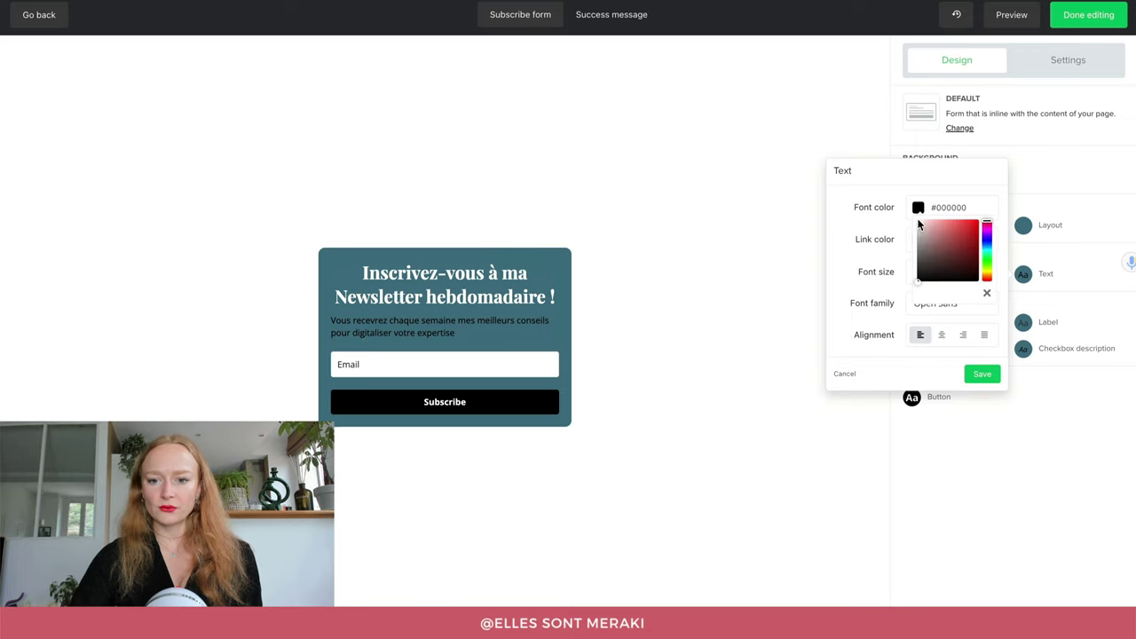
{"action": "left_click_drag", "start_coordinate": [923, 227], "coordinate": [903, 213]}
{"action": "left_click", "coordinate": [846, 251]}
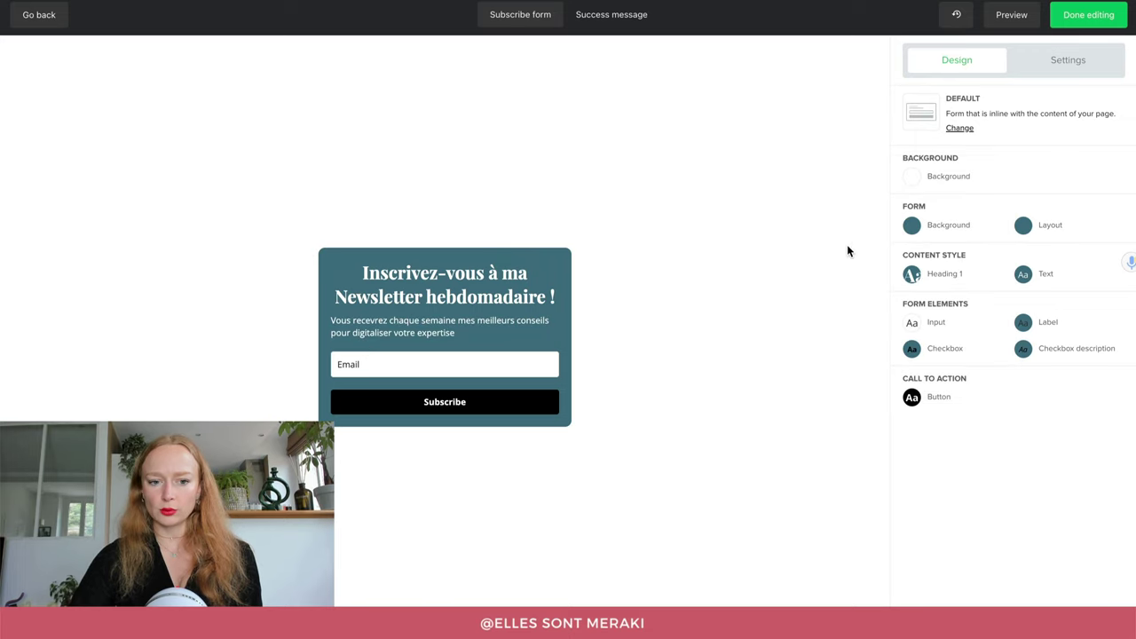
Step: Set the body text style to font size 15 with centered alignment, and save it
{"action": "left_click", "coordinate": [1023, 276]}
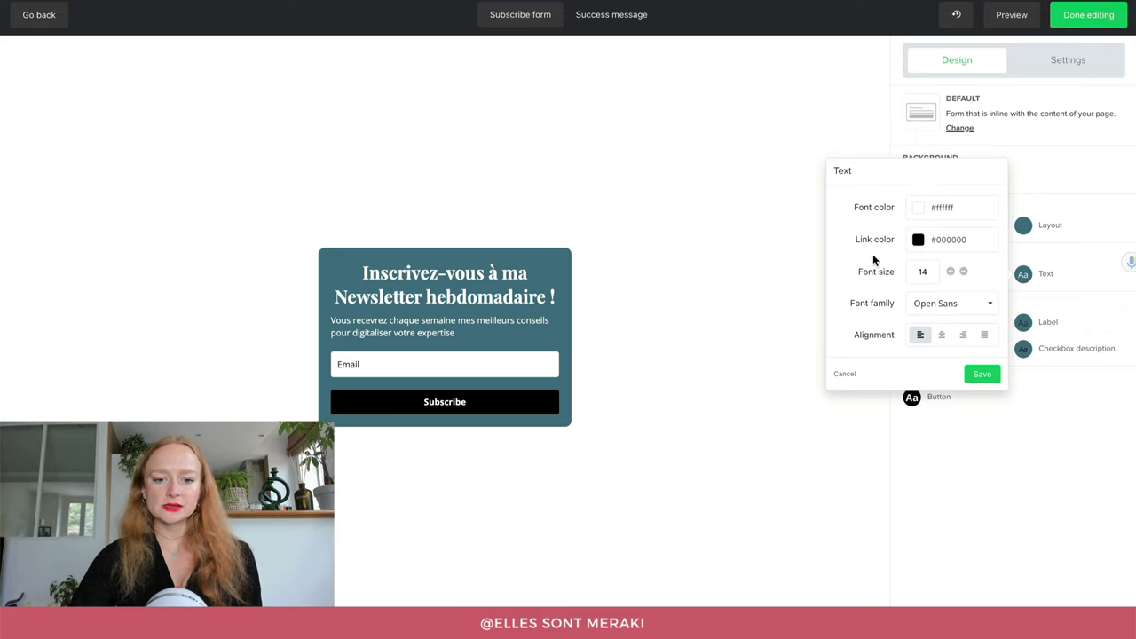
{"action": "left_click", "coordinate": [949, 272]}
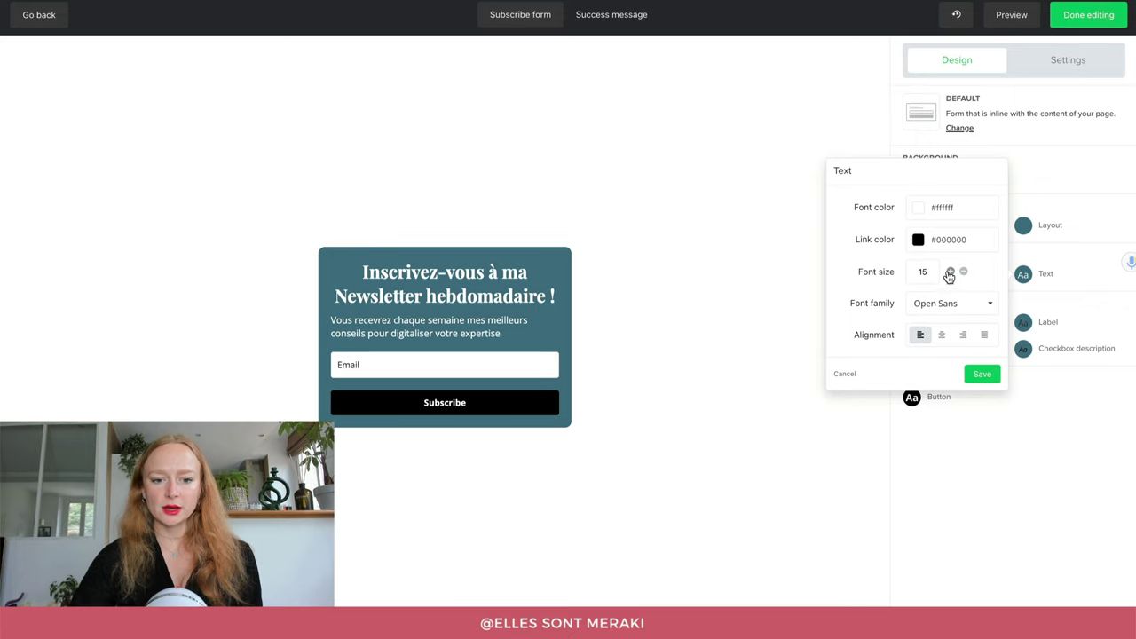
{"action": "left_click", "coordinate": [963, 272]}
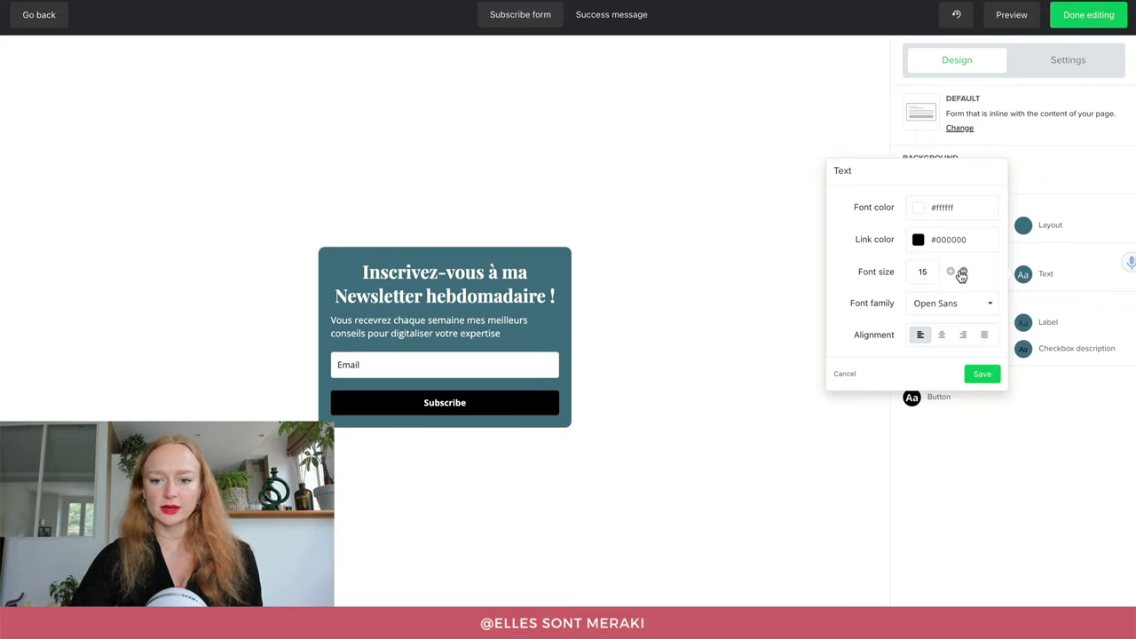
{"action": "left_click", "coordinate": [942, 335]}
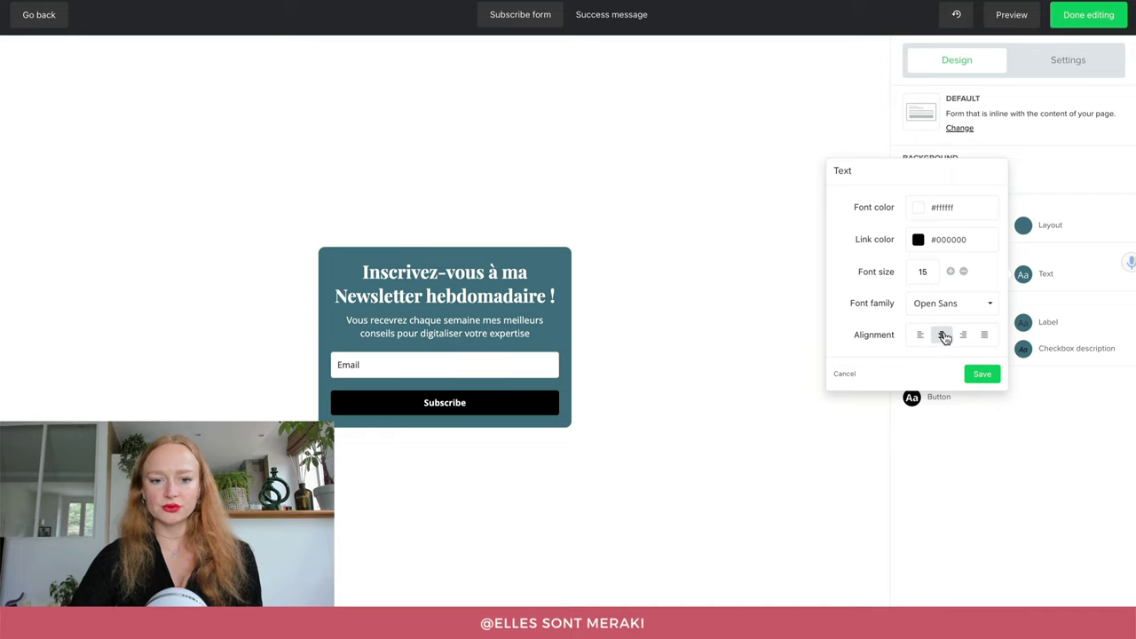
{"action": "left_click", "coordinate": [976, 373]}
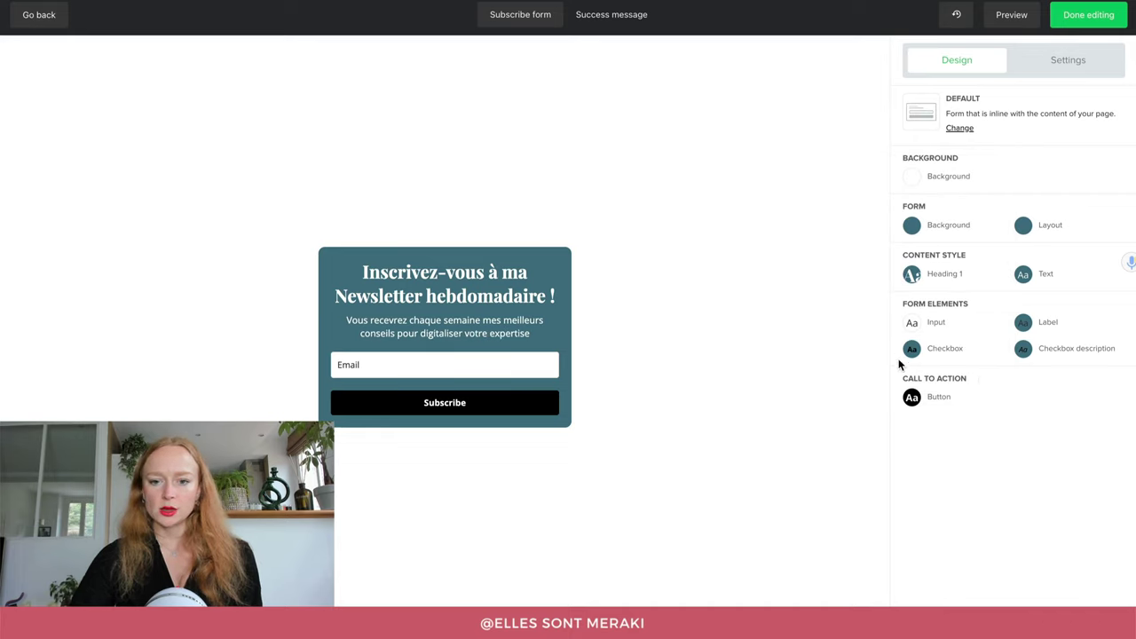
Step: Review the style settings of the form's input field and close them
{"action": "left_click_drag", "start_coordinate": [912, 302], "coordinate": [956, 301]}
{"action": "left_click", "coordinate": [956, 304]}
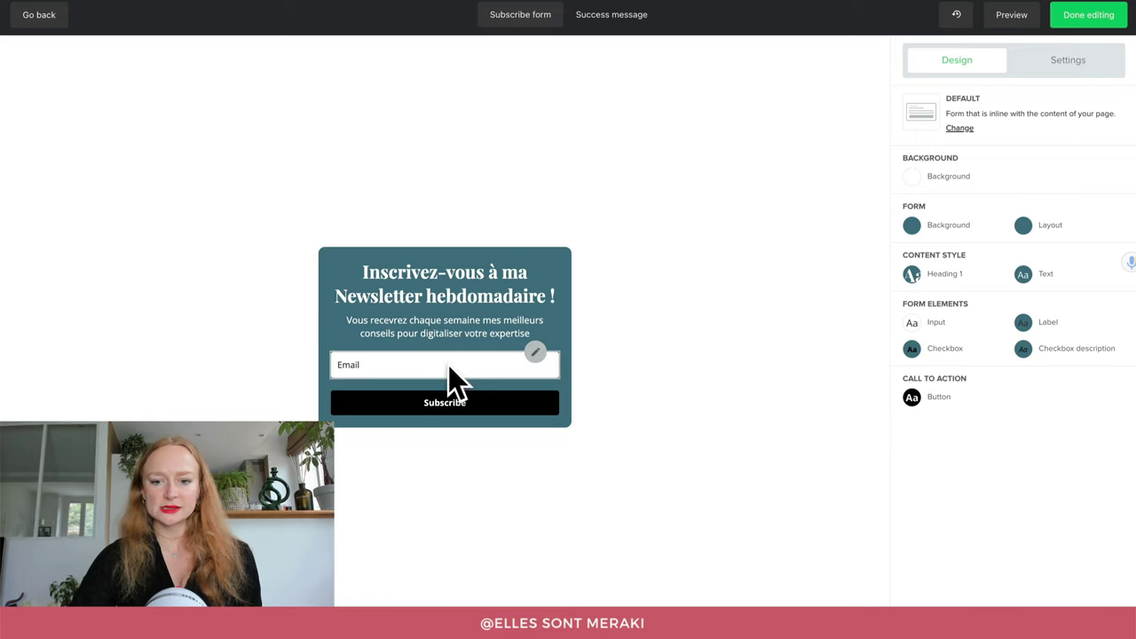
{"action": "left_click", "coordinate": [910, 325]}
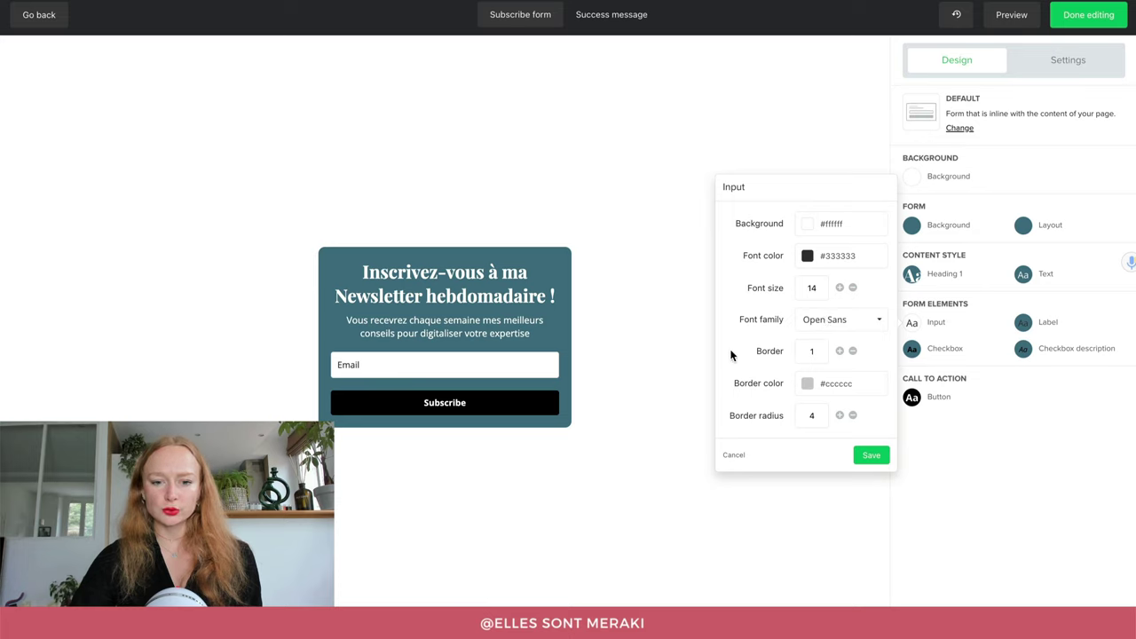
{"action": "left_click", "coordinate": [868, 456]}
Step: Set the form label's font family to Playfair Display and save the label style
{"action": "left_click", "coordinate": [1023, 324]}
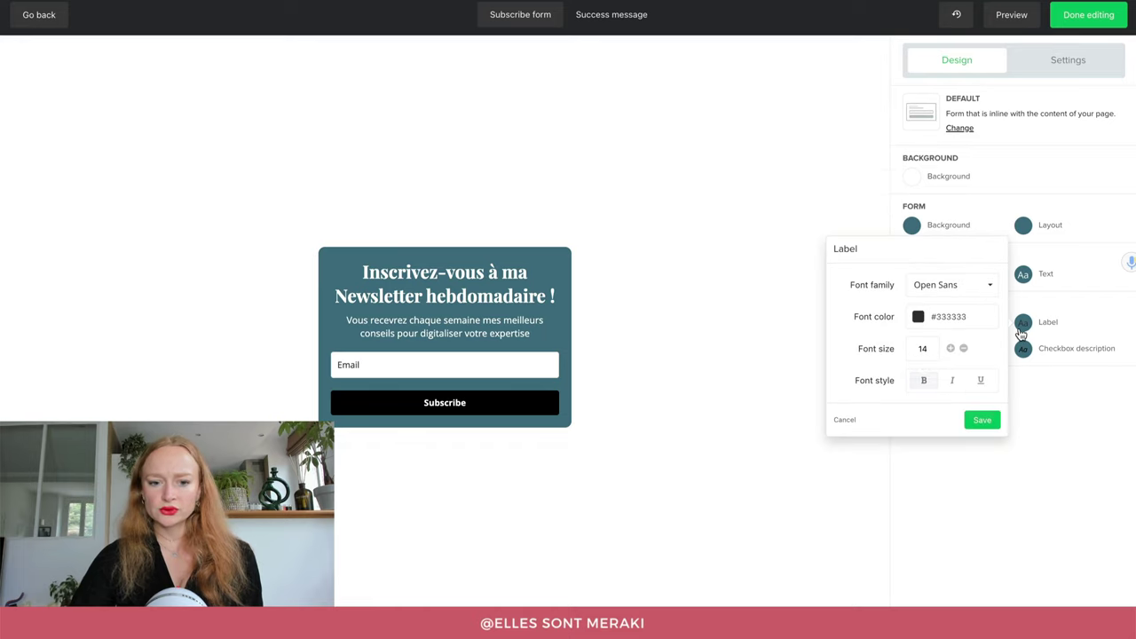
{"action": "left_click", "coordinate": [923, 380]}
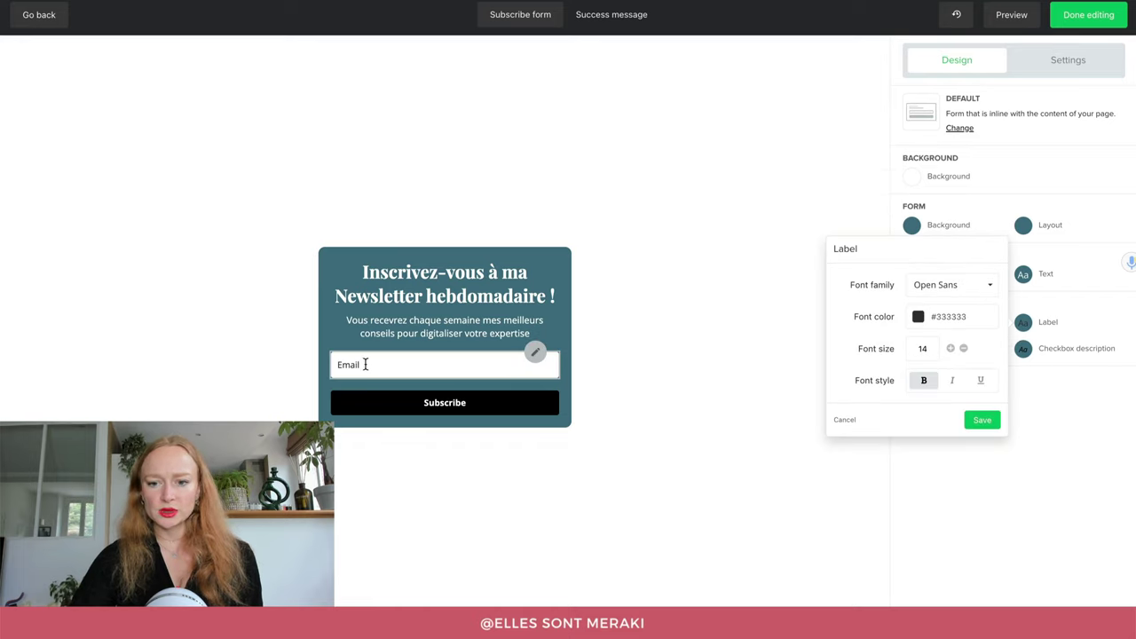
{"action": "left_click", "coordinate": [947, 286]}
{"action": "scroll", "coordinate": [960, 364], "scroll_direction": "down", "scroll_amount": 2}
{"action": "scroll", "coordinate": [963, 381], "scroll_direction": "down", "scroll_amount": 6}
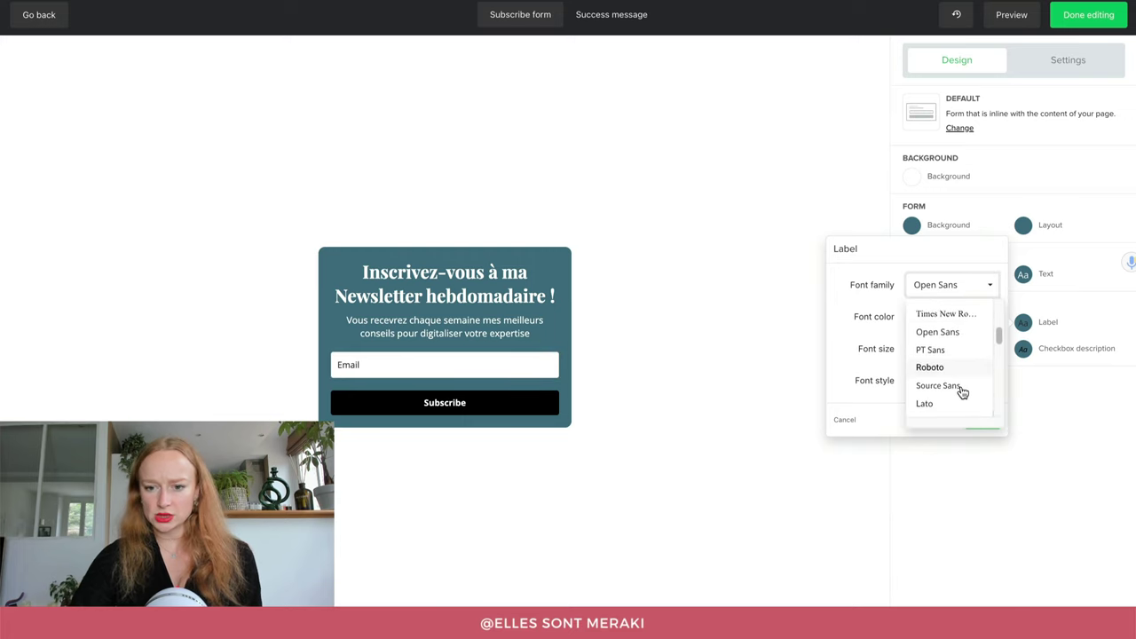
{"action": "scroll", "coordinate": [963, 389], "scroll_direction": "down", "scroll_amount": 5}
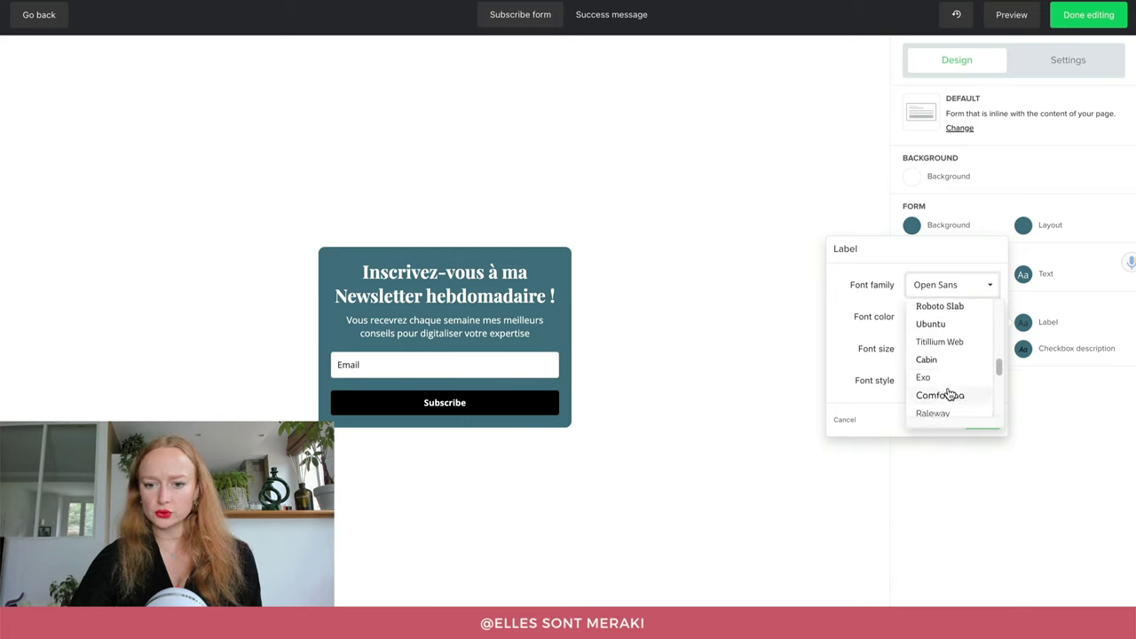
{"action": "scroll", "coordinate": [963, 384], "scroll_direction": "down", "scroll_amount": 2}
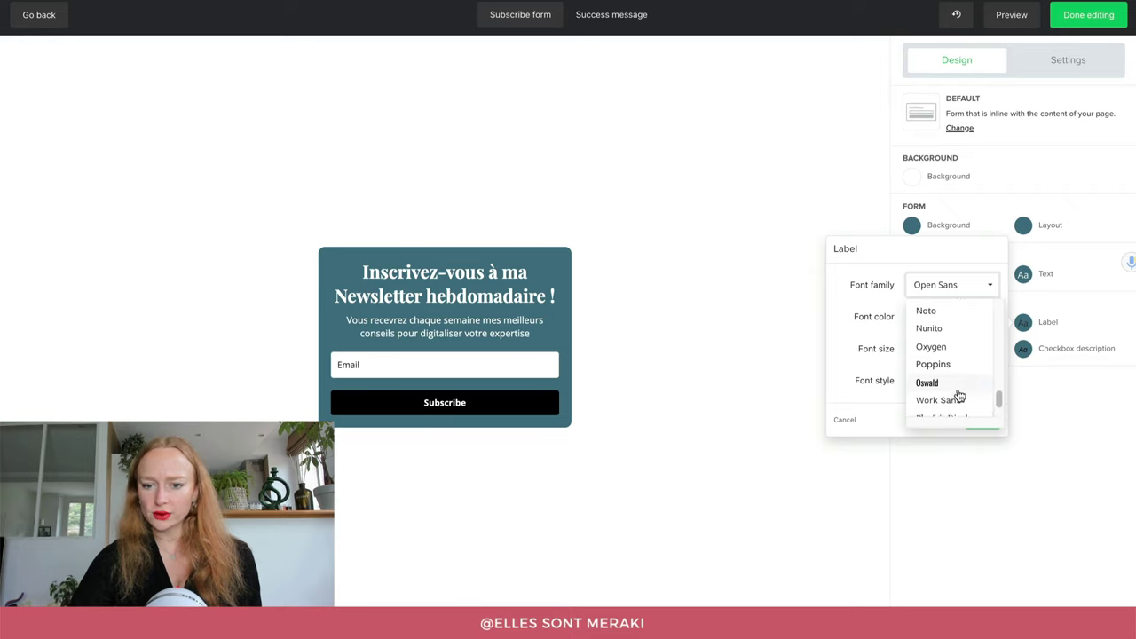
{"action": "left_click", "coordinate": [952, 386]}
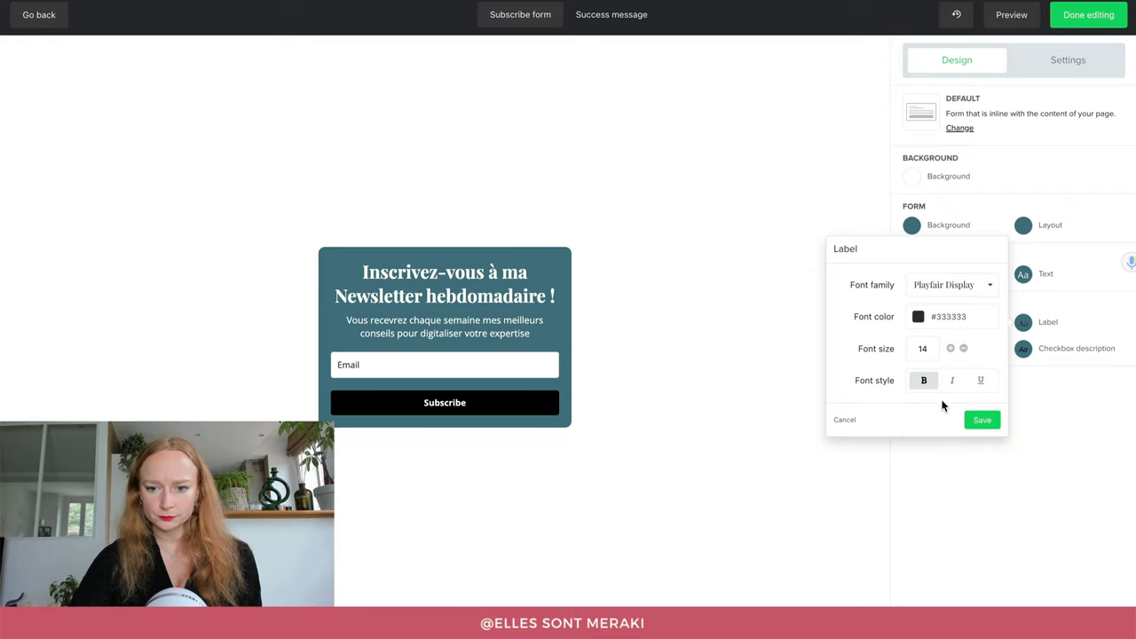
{"action": "left_click", "coordinate": [990, 422]}
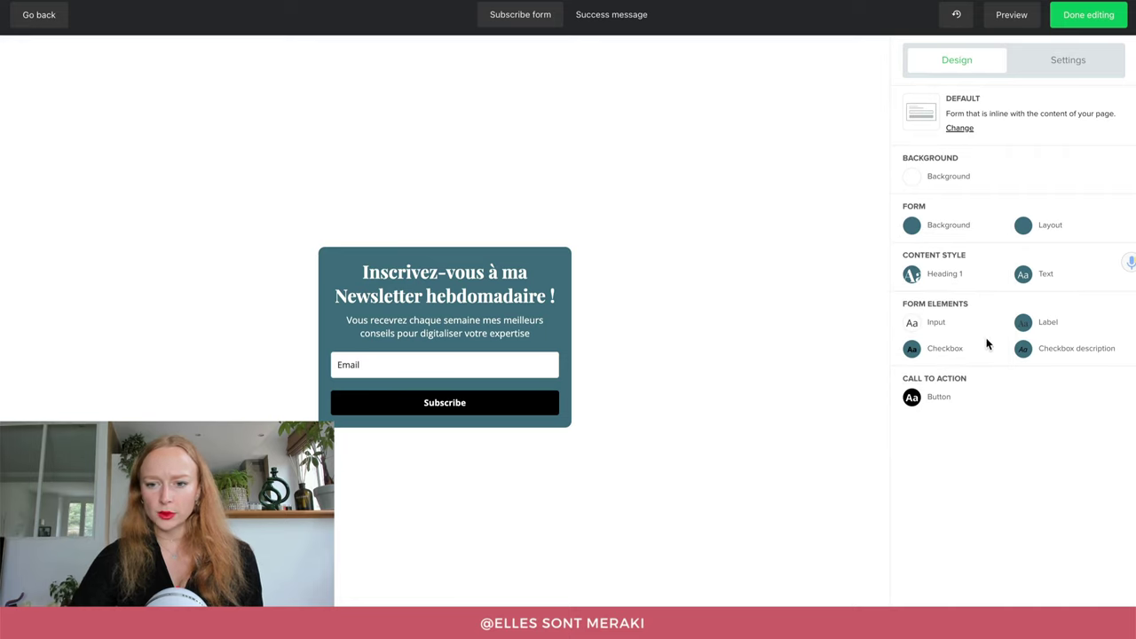
Step: Set the checkbox description's font color to white and save its style
{"action": "left_click", "coordinate": [912, 350]}
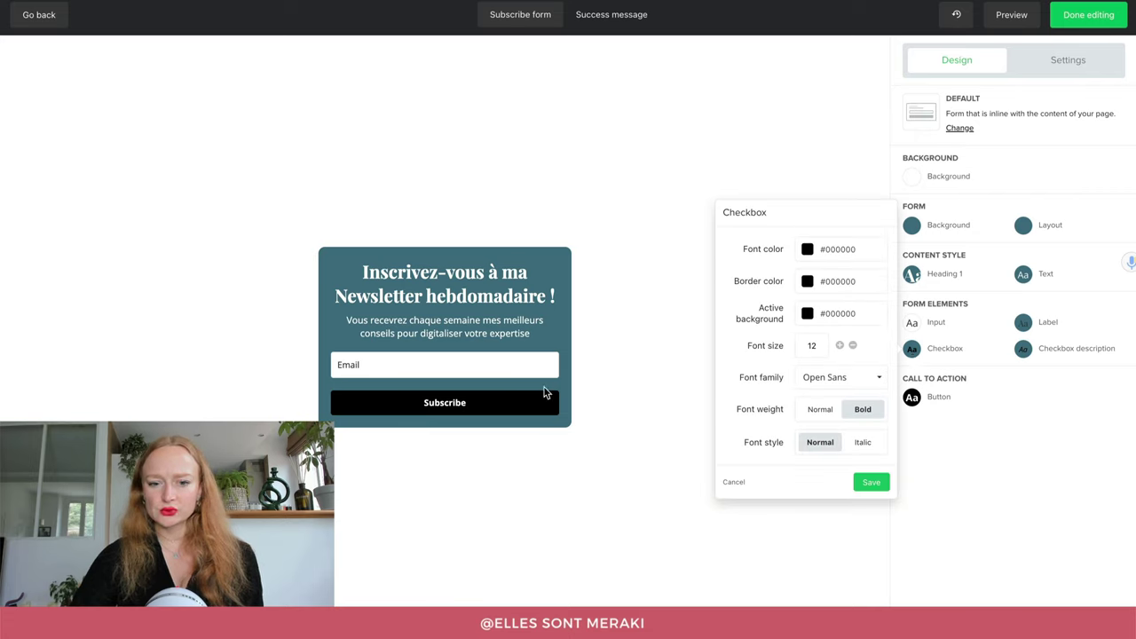
{"action": "left_click", "coordinate": [654, 364]}
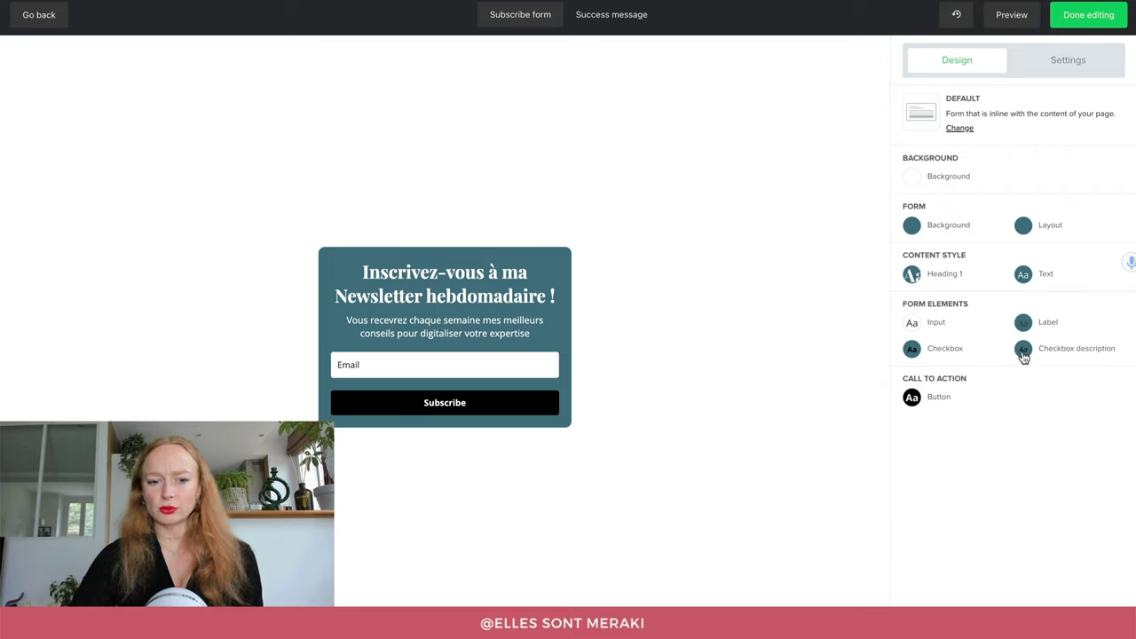
{"action": "left_click", "coordinate": [1023, 352]}
{"action": "left_click", "coordinate": [920, 282]}
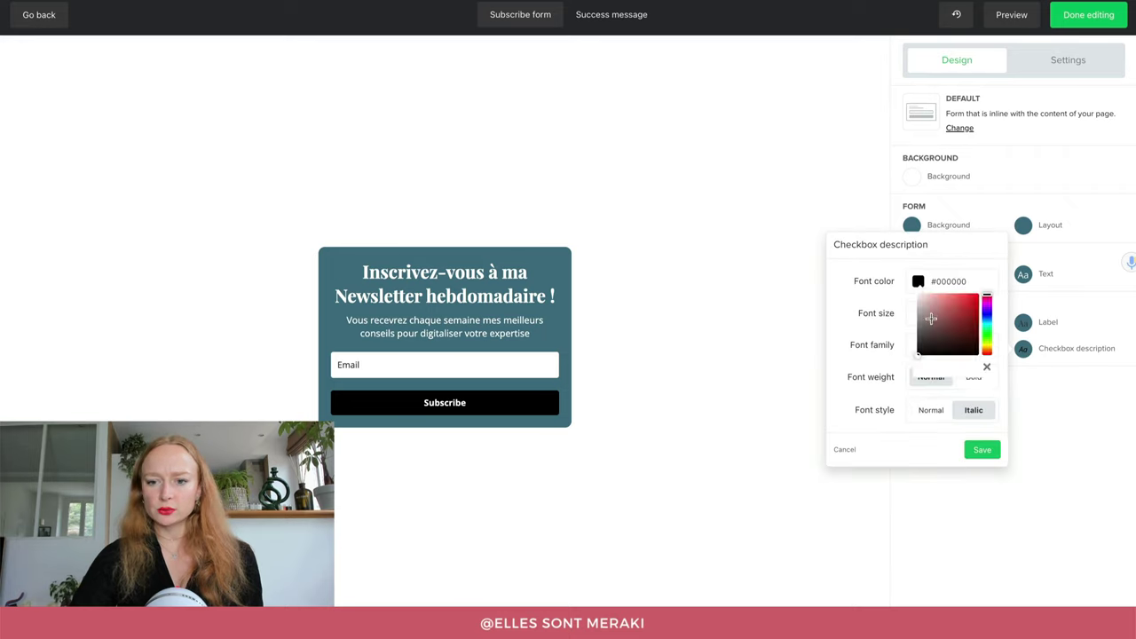
{"action": "left_click", "coordinate": [982, 449]}
Step: Set the checkbox's font color to white and save its style
{"action": "left_click", "coordinate": [917, 356]}
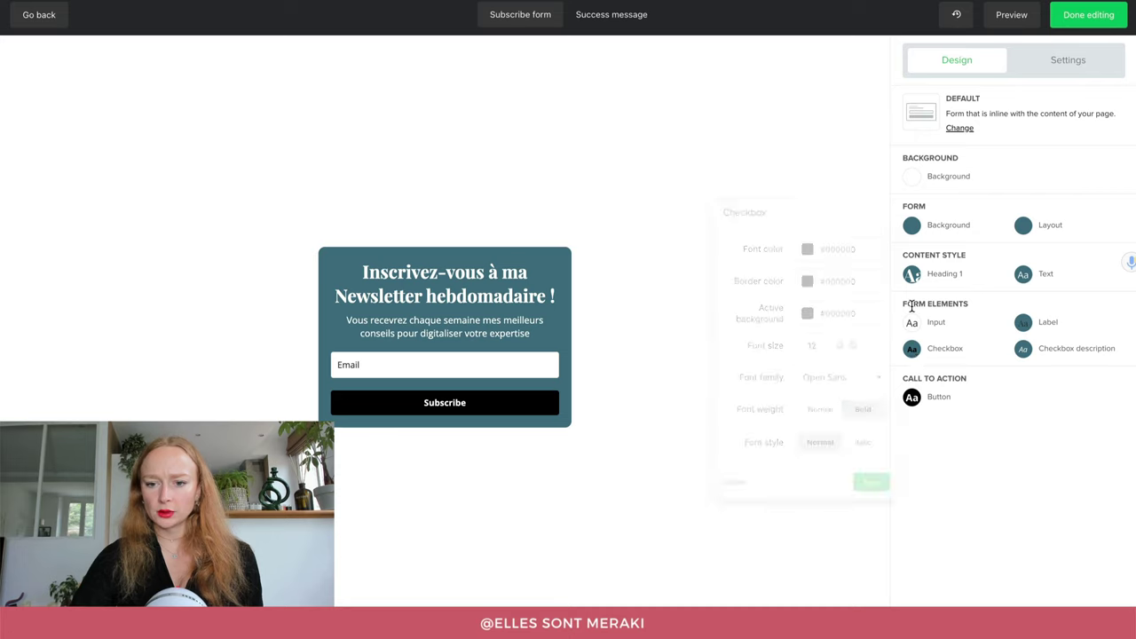
{"action": "left_click", "coordinate": [807, 257]}
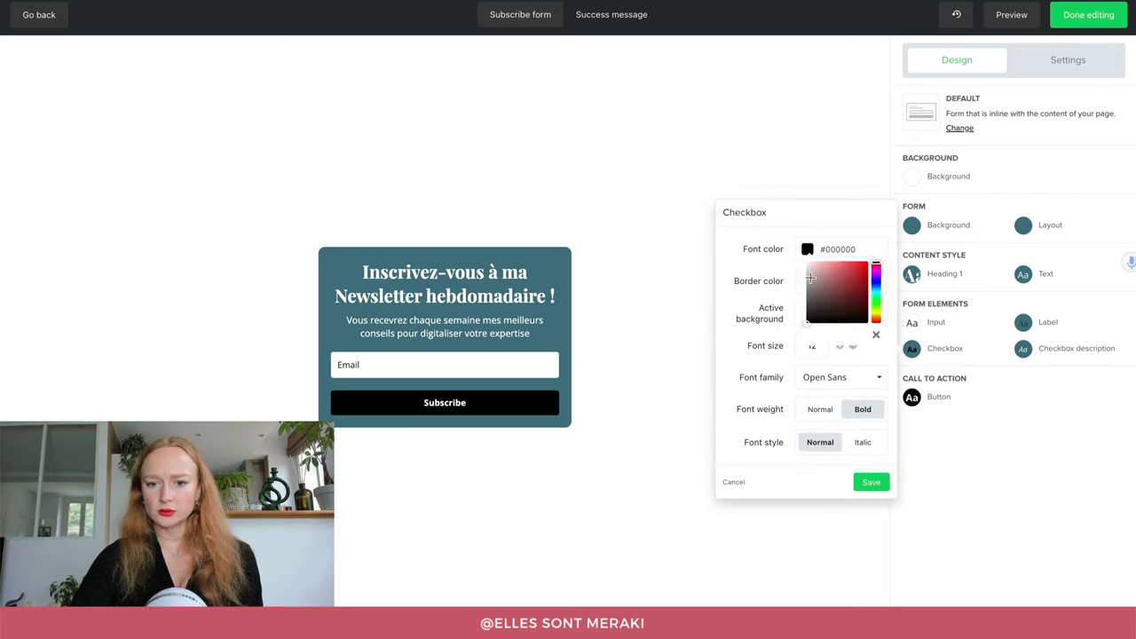
{"action": "left_click", "coordinate": [892, 473]}
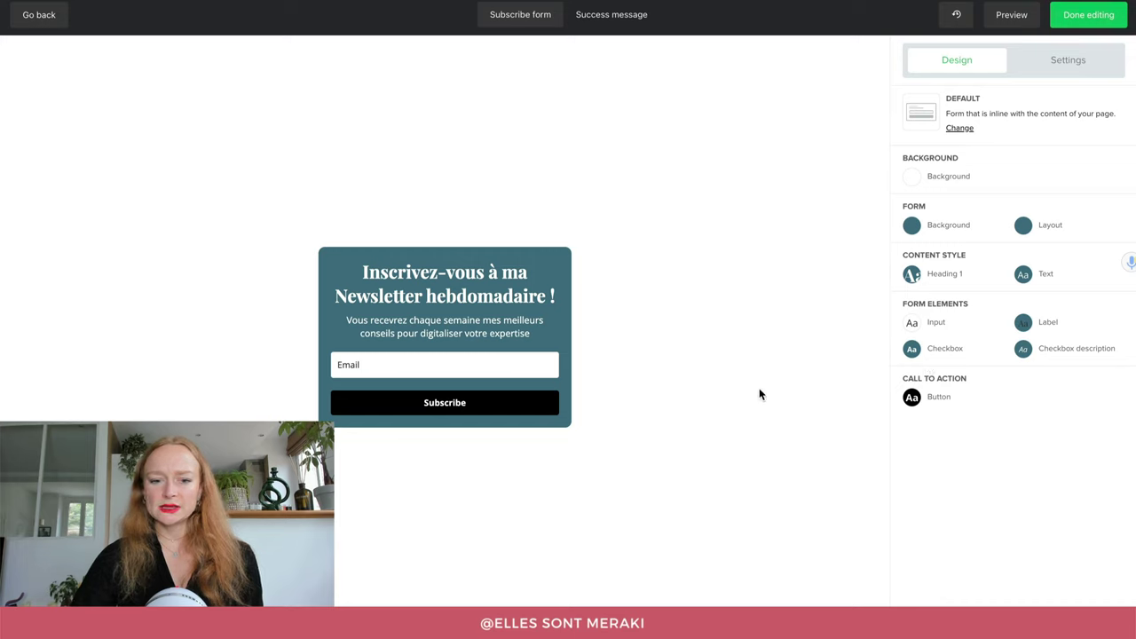
Step: Set the call-to-action button's background color to white (#ffffff)
{"action": "left_click", "coordinate": [909, 400]}
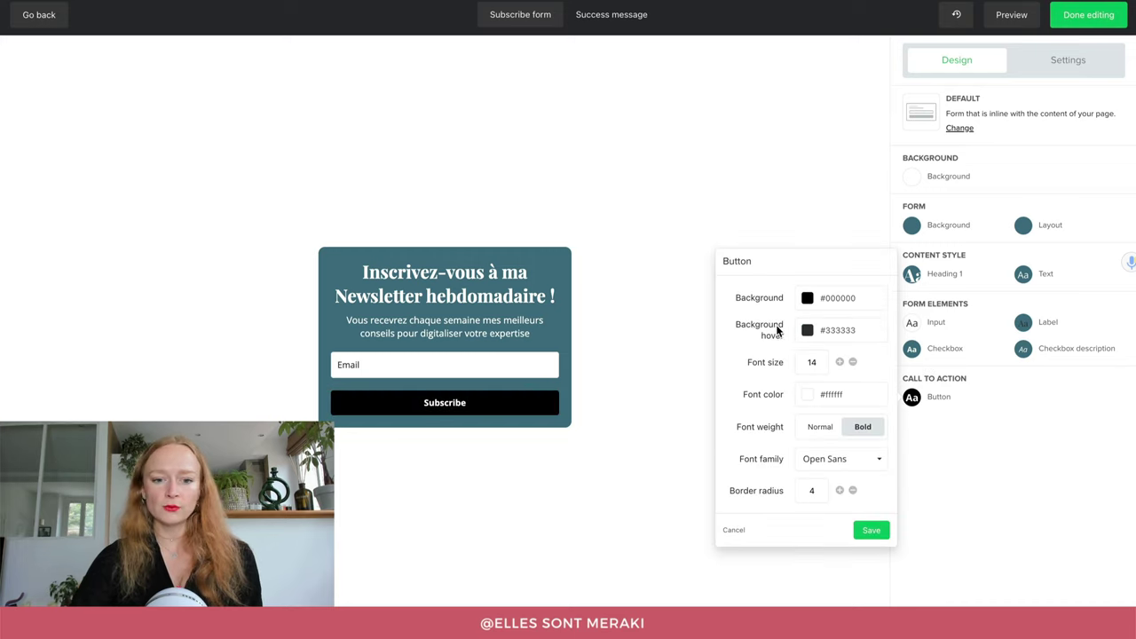
{"action": "left_click", "coordinate": [808, 298]}
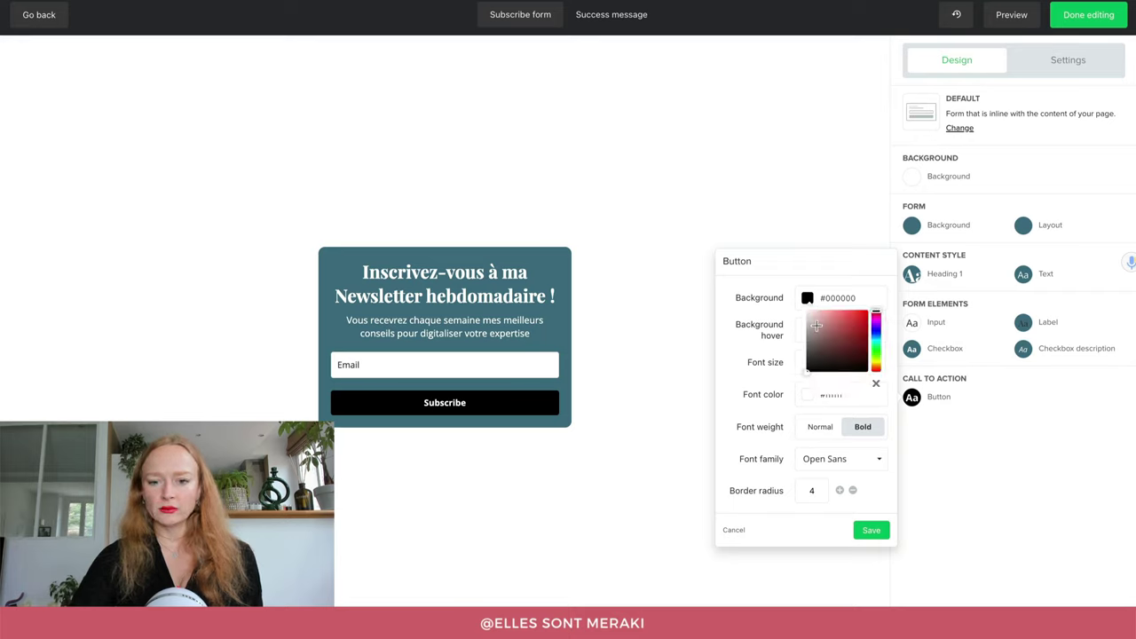
{"action": "left_click", "coordinate": [809, 305]}
{"action": "left_click", "coordinate": [774, 306]}
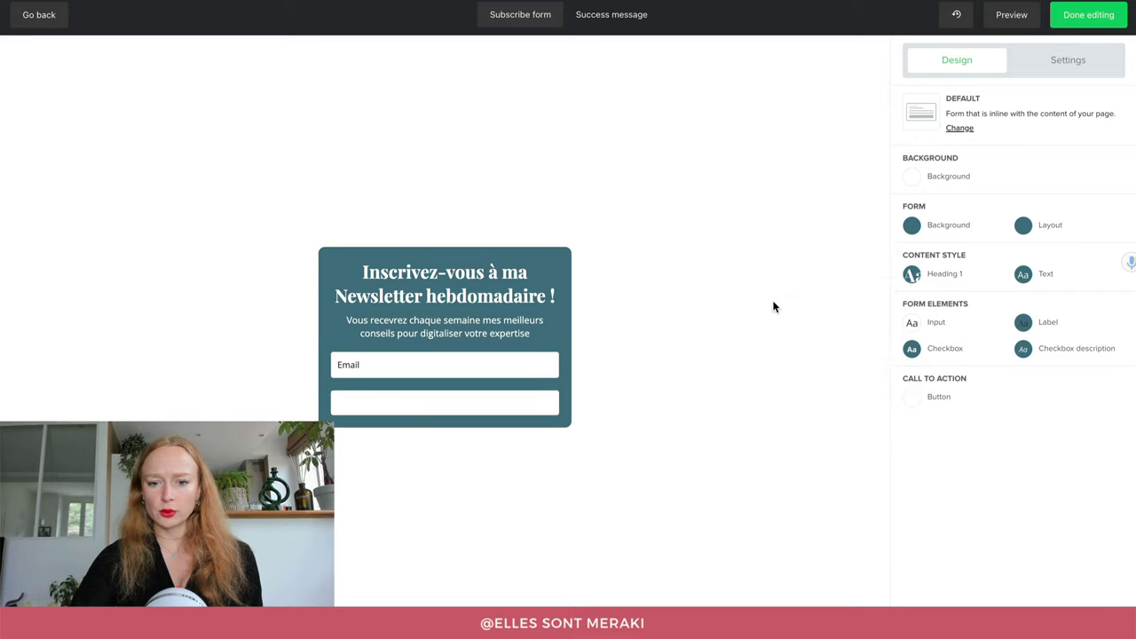
Step: Set the call-to-action button's hover background color to light grey (#f1f5f7) and save the button style
{"action": "left_click", "coordinate": [912, 397]}
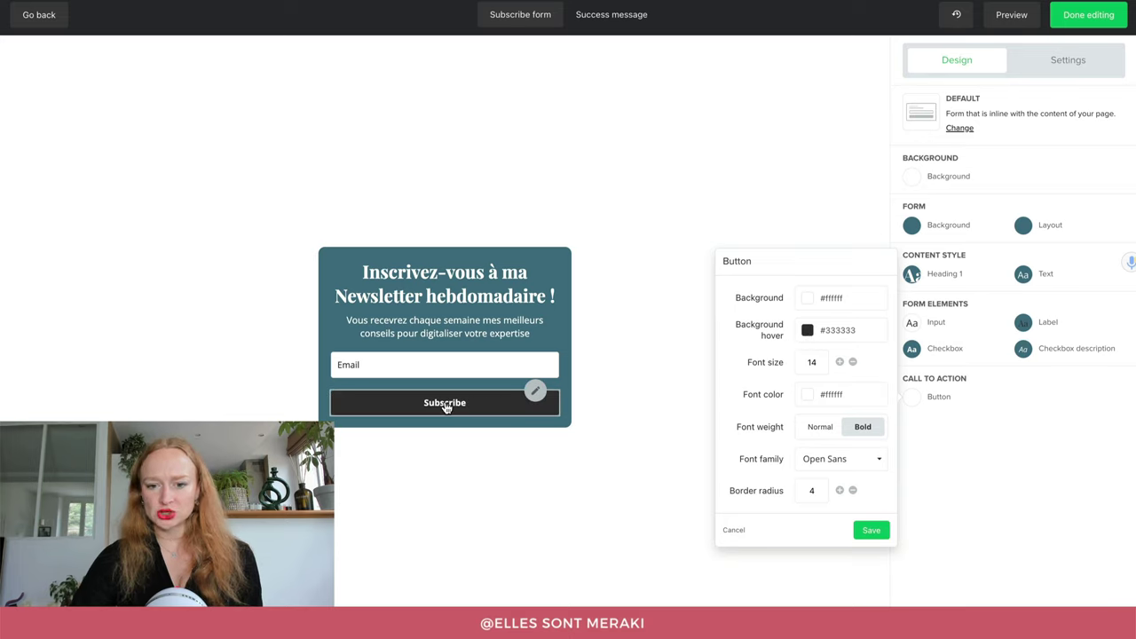
{"action": "left_click", "coordinate": [808, 334]}
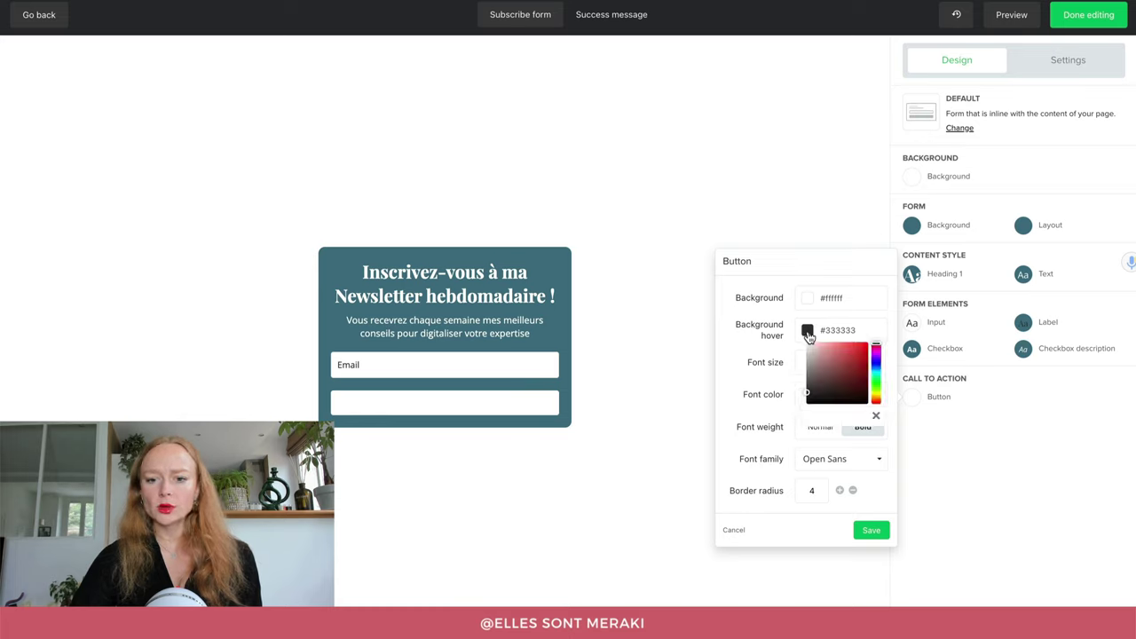
{"action": "left_click", "coordinate": [876, 371]}
{"action": "left_click_drag", "start_coordinate": [822, 357], "coordinate": [809, 347]}
{"action": "left_click_drag", "start_coordinate": [807, 353], "coordinate": [807, 343]}
{"action": "left_click", "coordinate": [737, 358]}
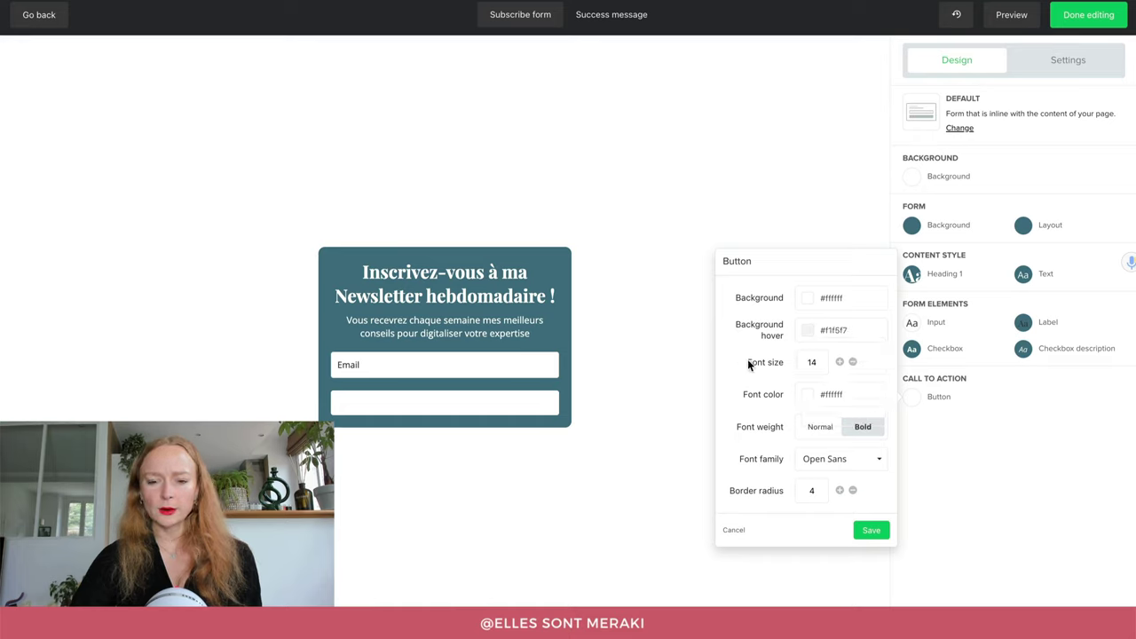
{"action": "left_click", "coordinate": [807, 395]}
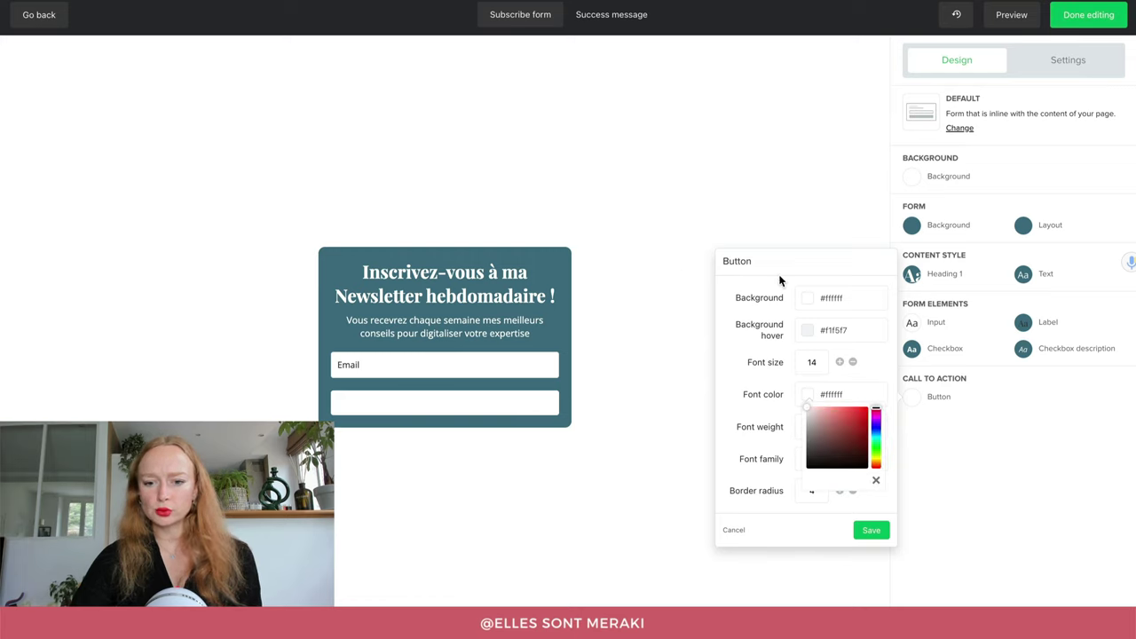
{"action": "left_click_drag", "start_coordinate": [877, 425], "coordinate": [876, 435]}
{"action": "left_click", "coordinate": [878, 532]}
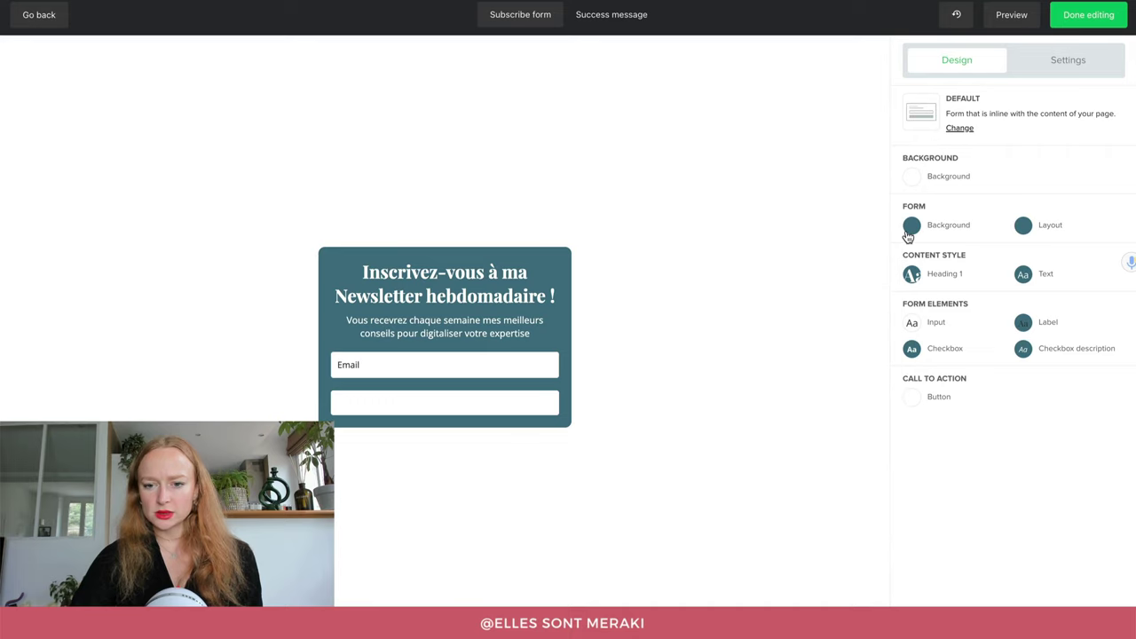
Step: Copy the form's background color code and apply it as the button's font color (#447587)
{"action": "left_click", "coordinate": [909, 229]}
{"action": "left_click", "coordinate": [852, 203]}
{"action": "key", "text": "ctrl+c"}
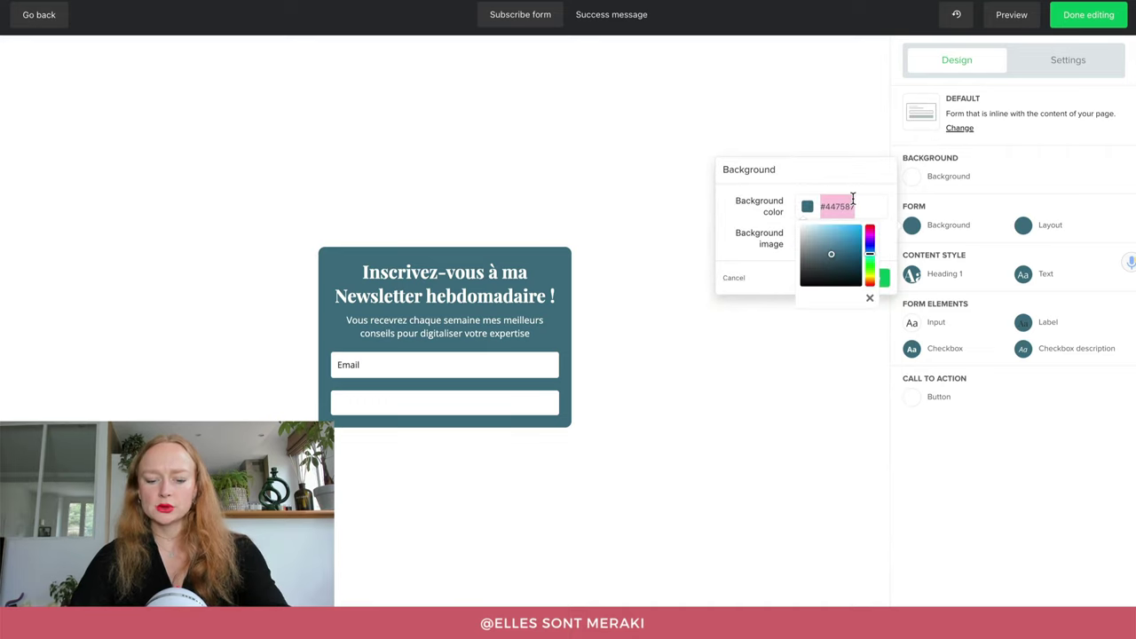
{"action": "left_click", "coordinate": [872, 280]}
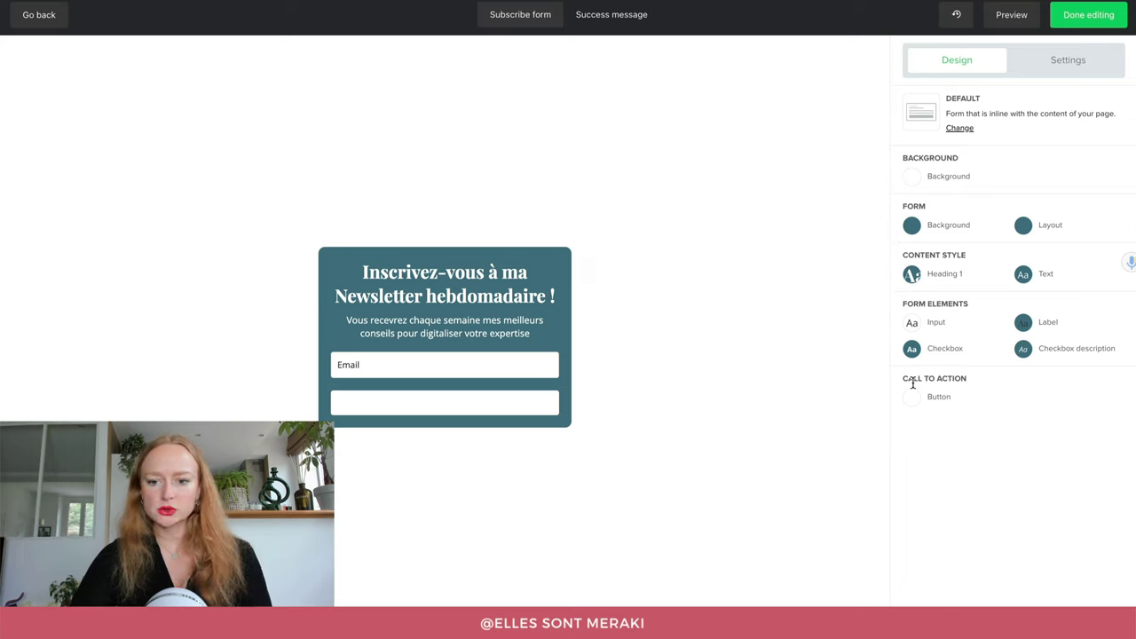
{"action": "left_click", "coordinate": [913, 400]}
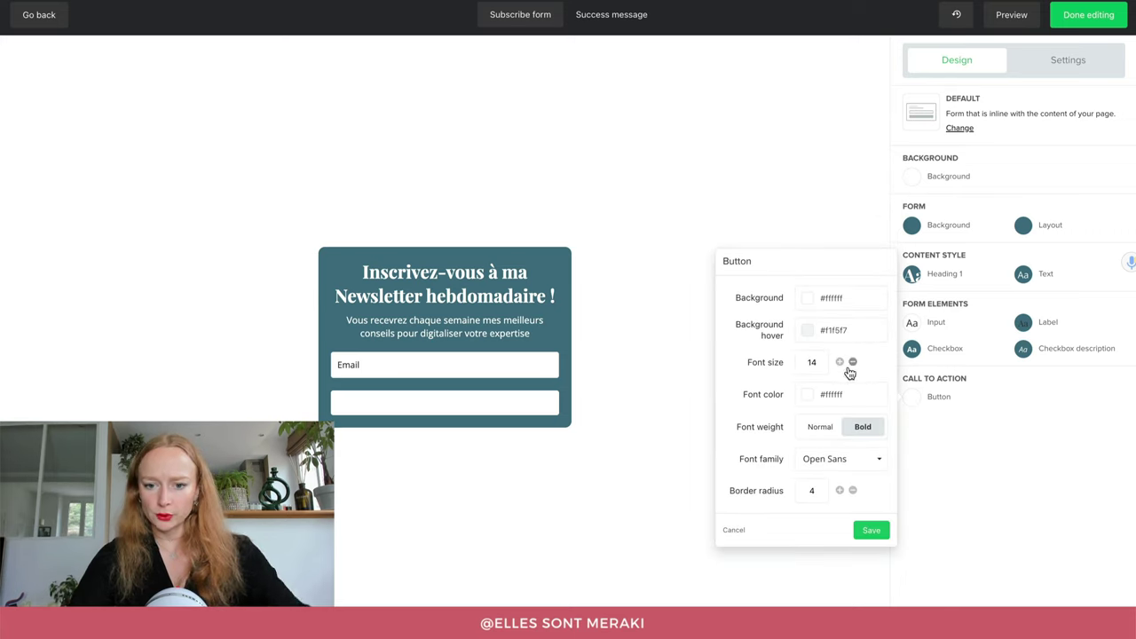
{"action": "left_click", "coordinate": [851, 396]}
{"action": "key", "text": "ctrl+v"}
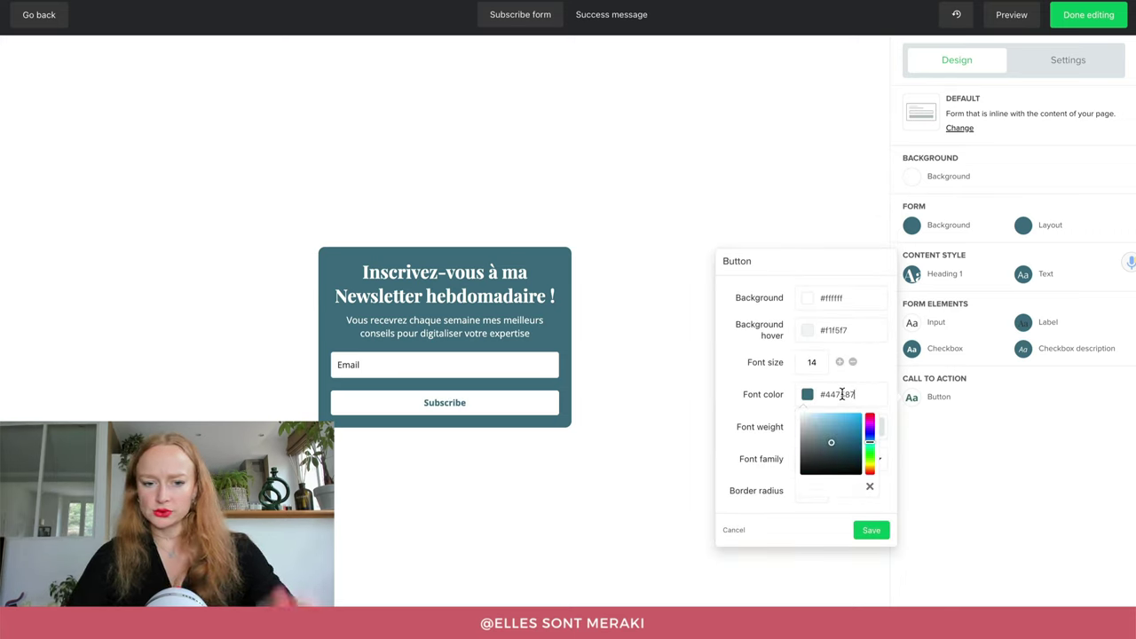
{"action": "left_click", "coordinate": [703, 404]}
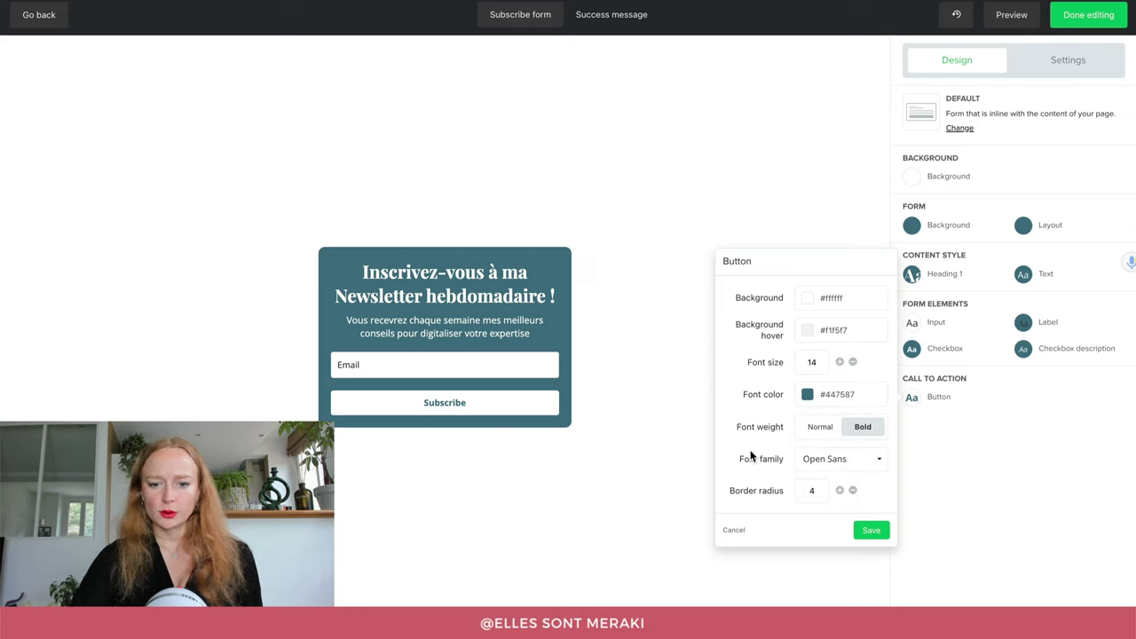
Step: Increase the button's font size to 16 and save the button style
{"action": "left_click", "coordinate": [810, 461]}
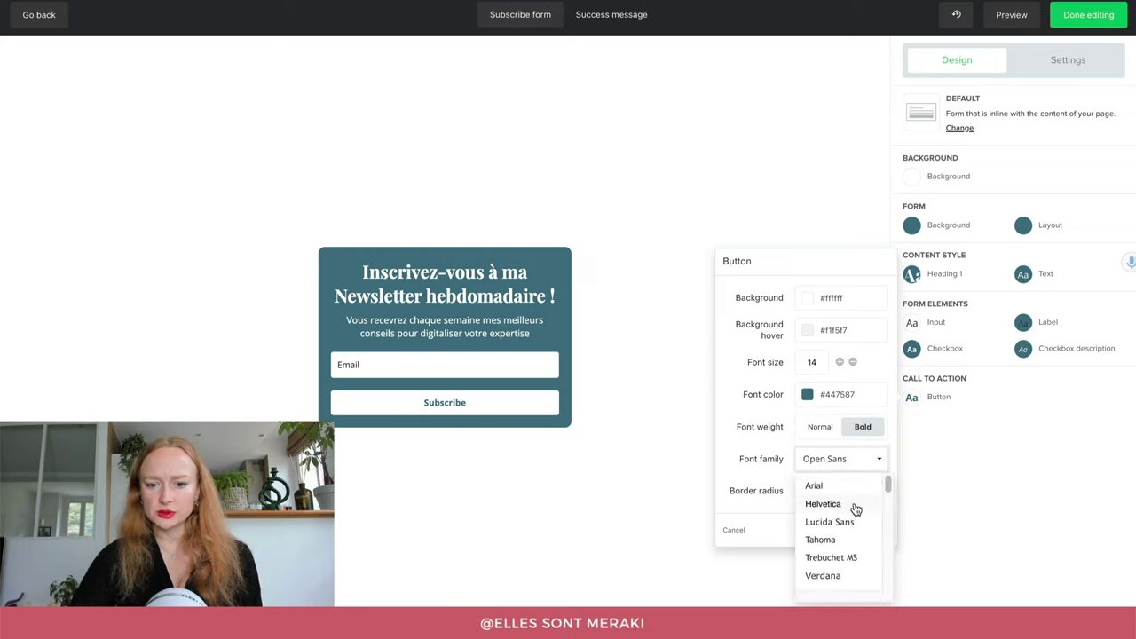
{"action": "scroll", "coordinate": [857, 520], "scroll_direction": "down", "scroll_amount": 3}
{"action": "left_click", "coordinate": [738, 459]}
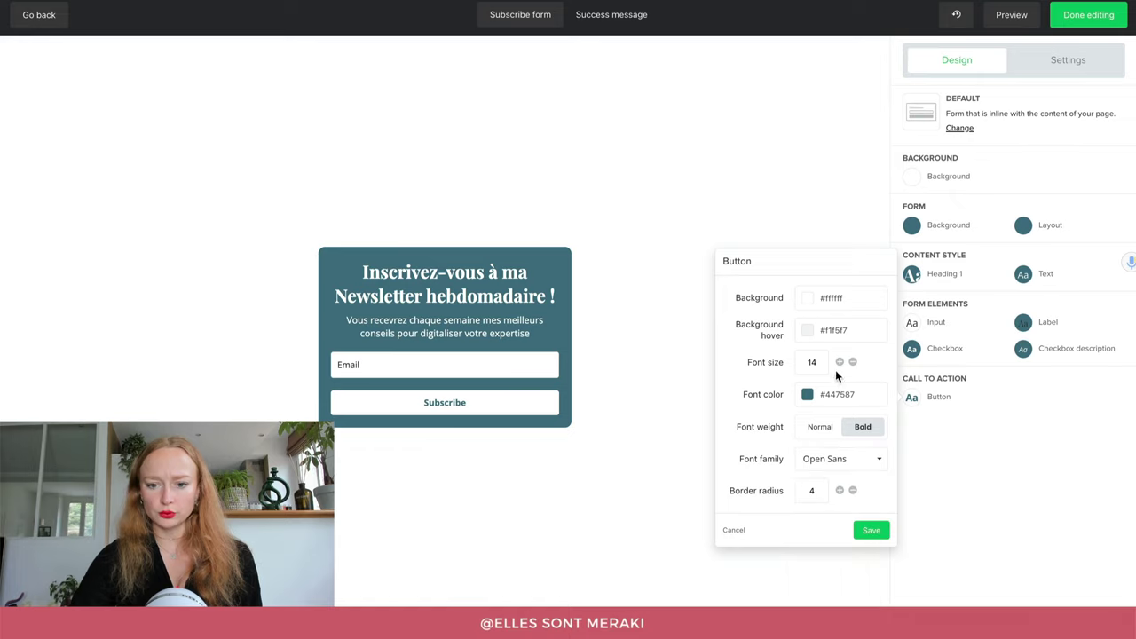
{"action": "left_click", "coordinate": [839, 362]}
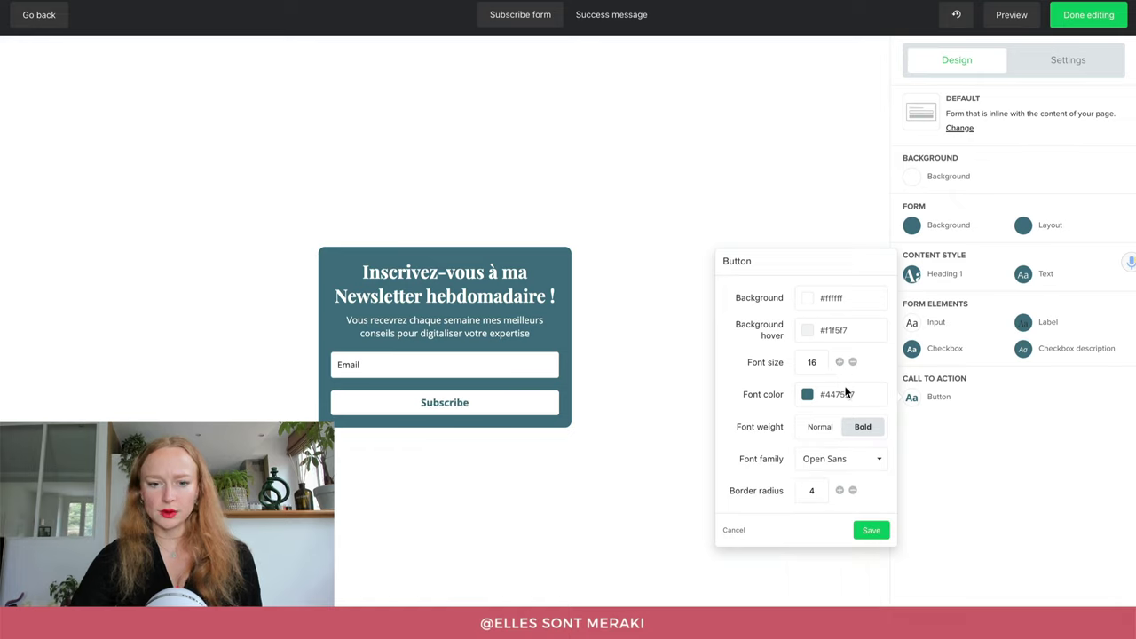
{"action": "left_click", "coordinate": [872, 529]}
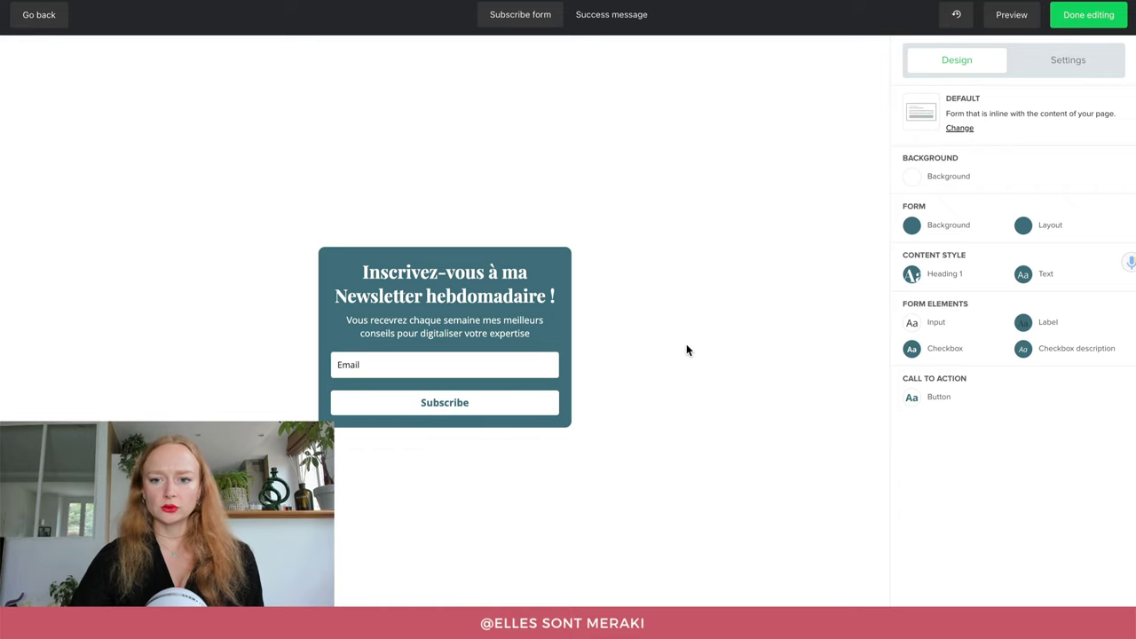
Step: Add a Name field to the signup form and change its label to "Prénom"
{"action": "left_click", "coordinate": [445, 356]}
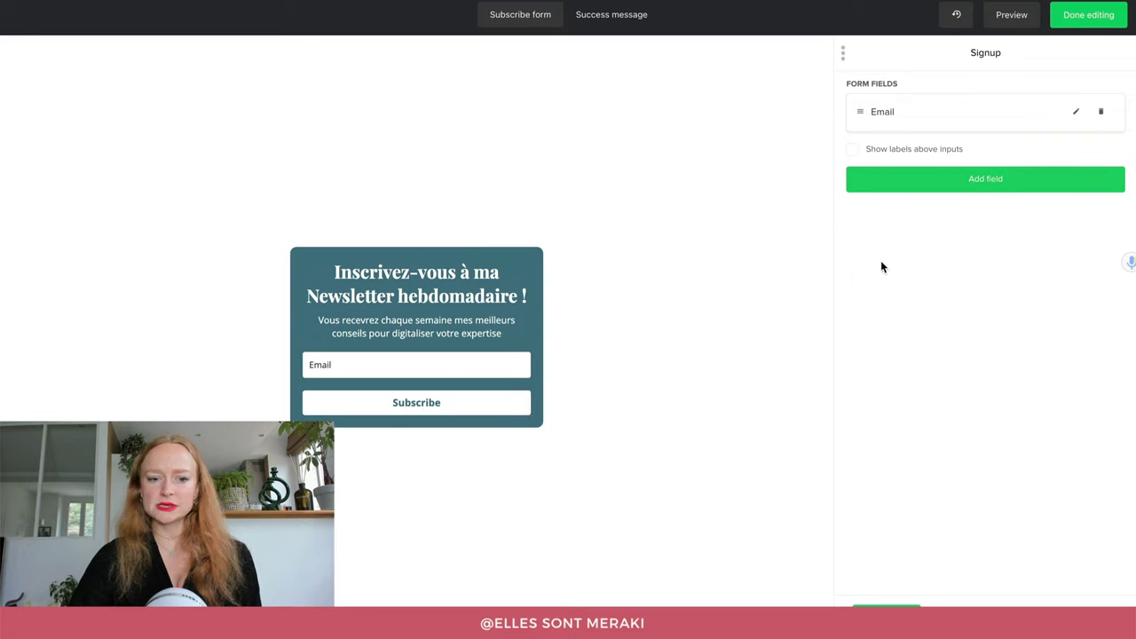
{"action": "left_click", "coordinate": [967, 182]}
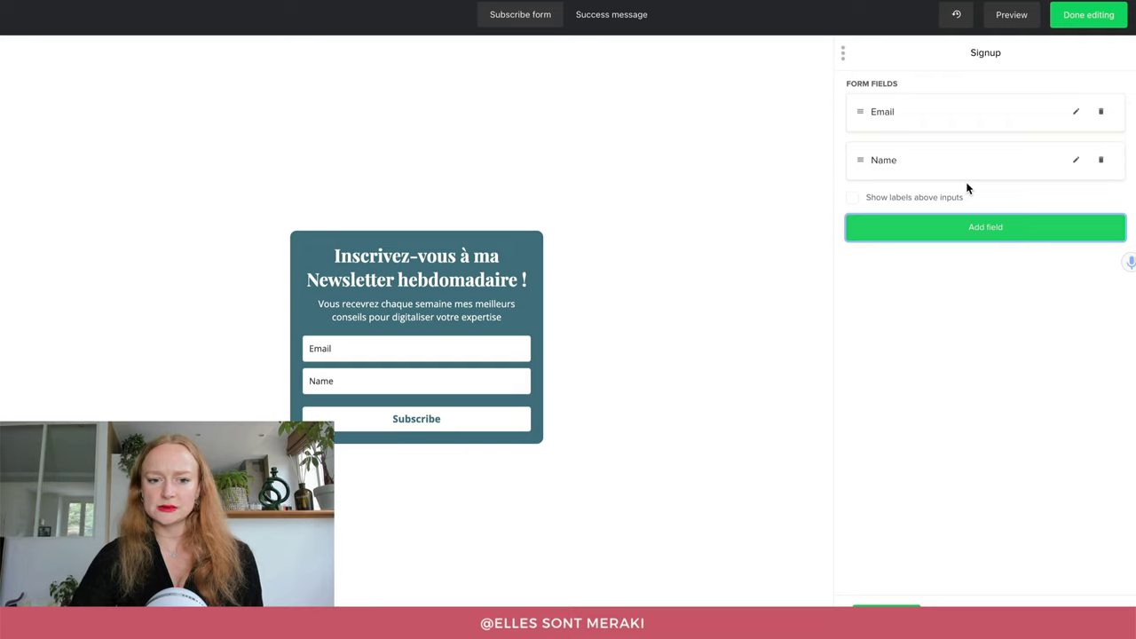
{"action": "left_click", "coordinate": [1076, 161]}
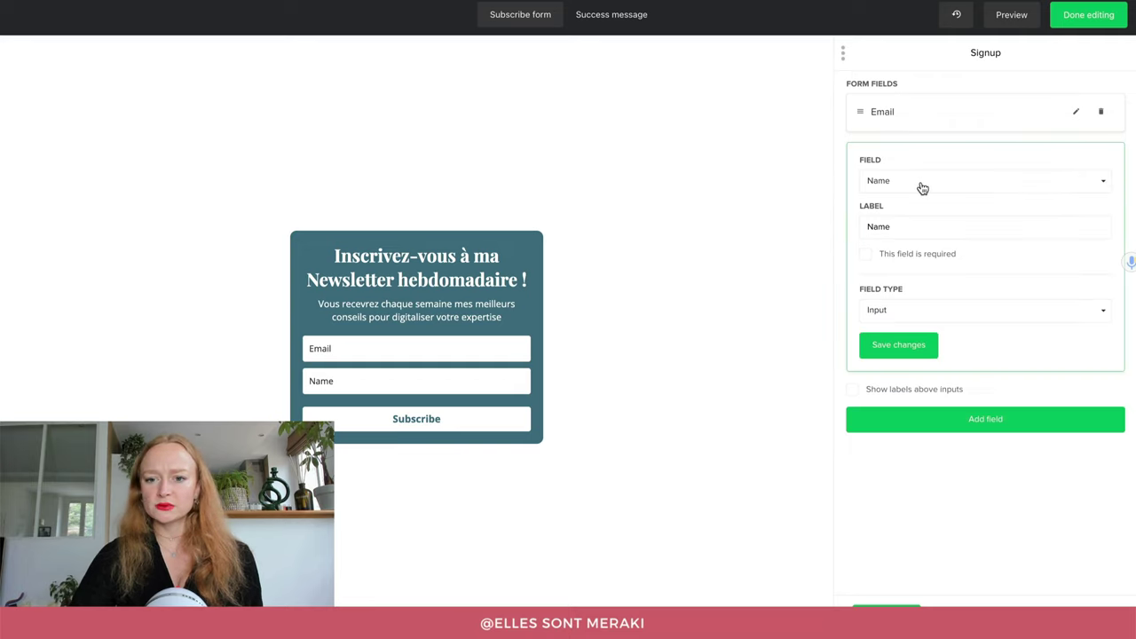
{"action": "left_click", "coordinate": [920, 186]}
{"action": "scroll", "coordinate": [914, 253], "scroll_direction": "down", "scroll_amount": 1}
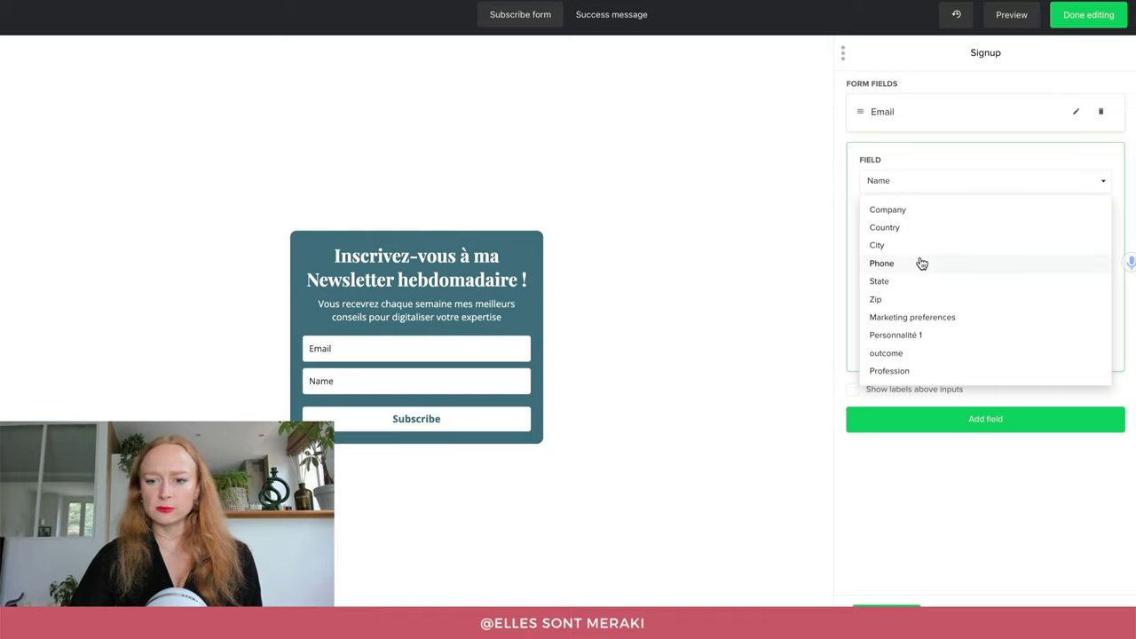
{"action": "scroll", "coordinate": [924, 271], "scroll_direction": "up", "scroll_amount": 1}
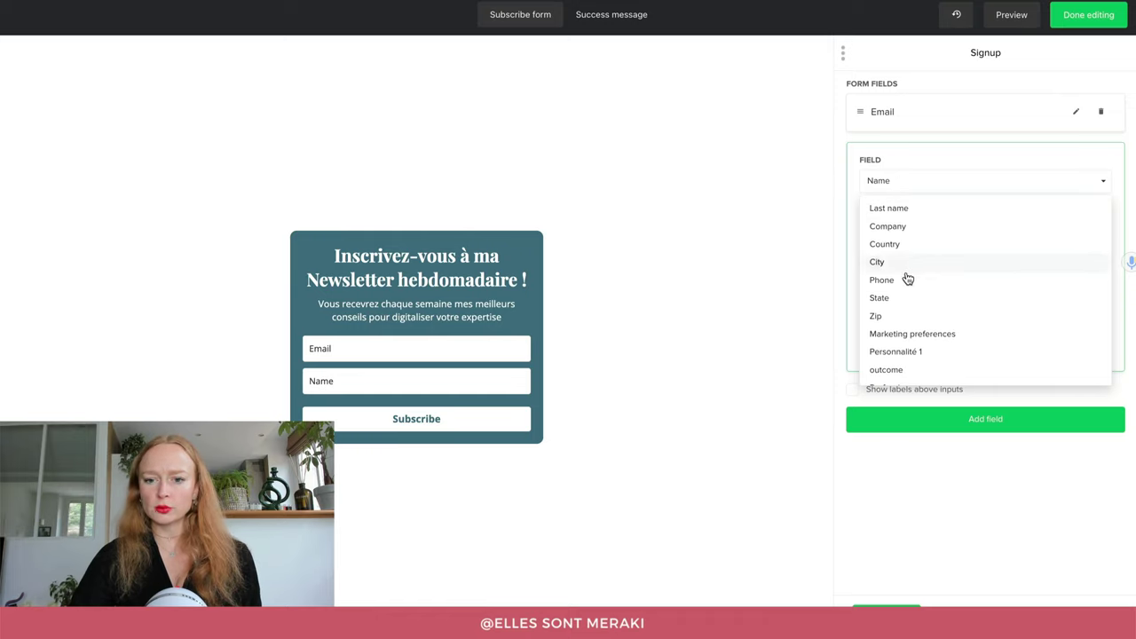
{"action": "left_click", "coordinate": [853, 164]}
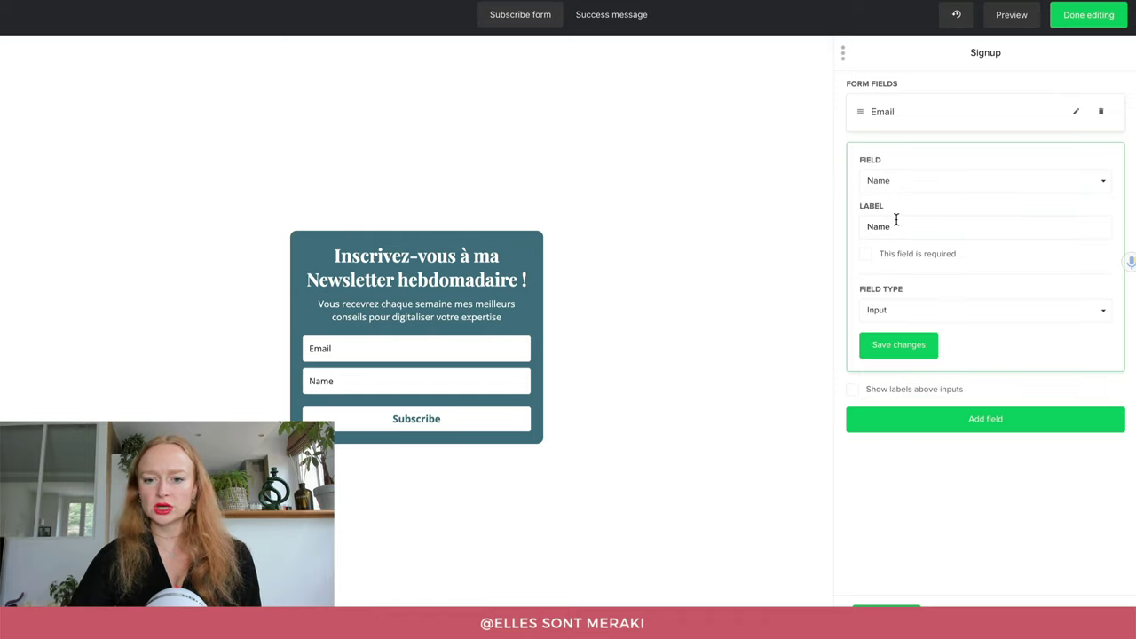
{"action": "left_click_drag", "start_coordinate": [895, 227], "coordinate": [852, 227]}
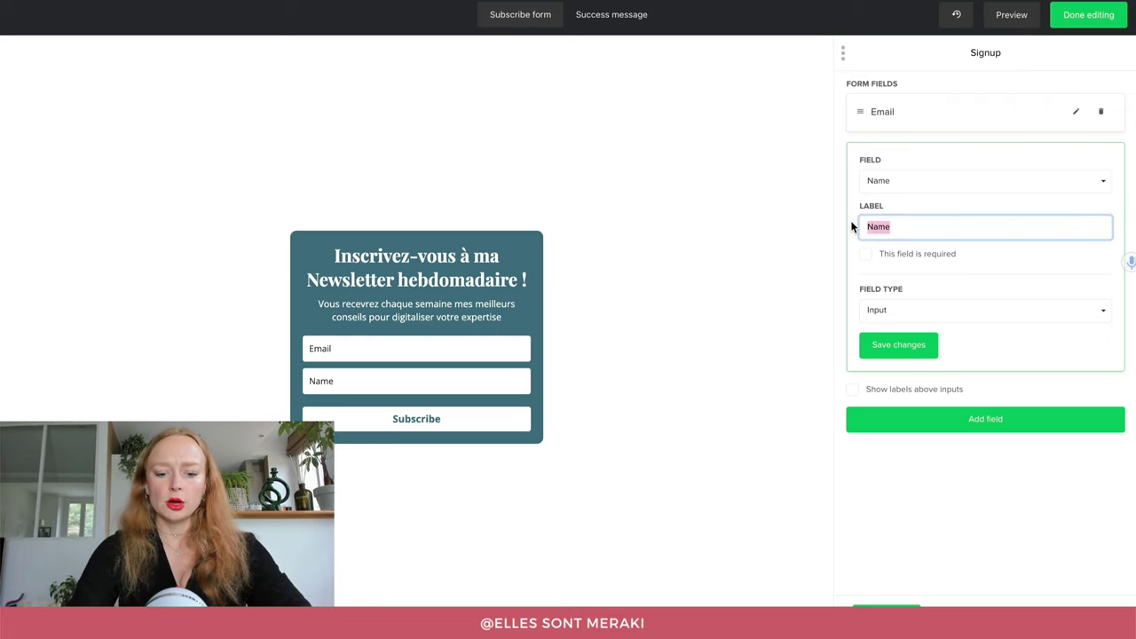
{"action": "type", "text": "Prénom"}
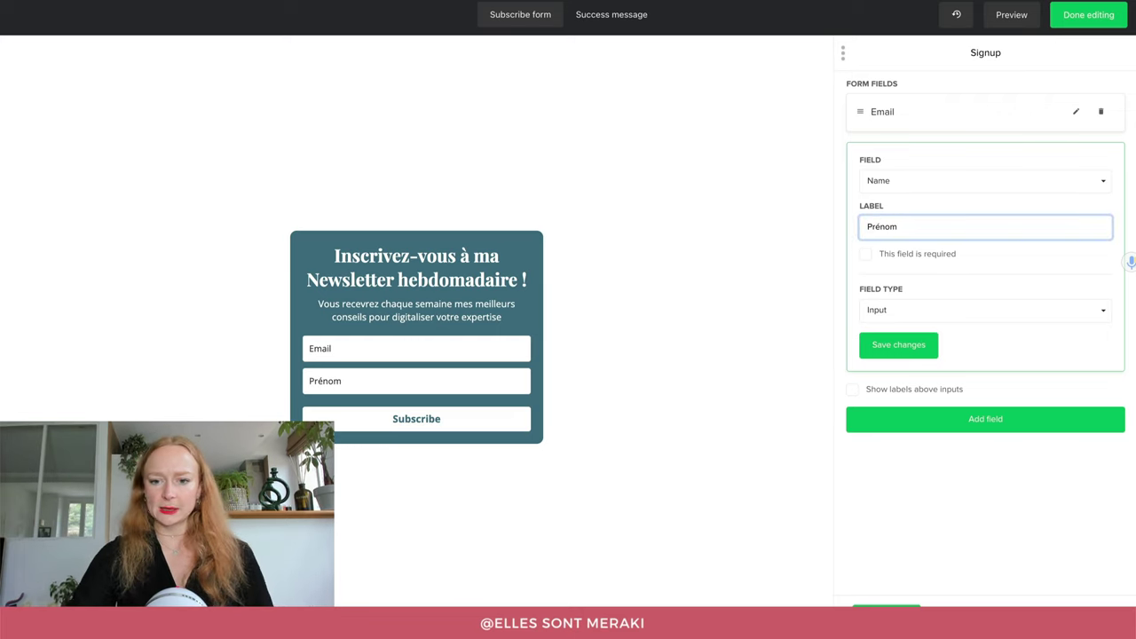
Step: Save the Prénom field as a non-required field of type Input
{"action": "left_click", "coordinate": [865, 256]}
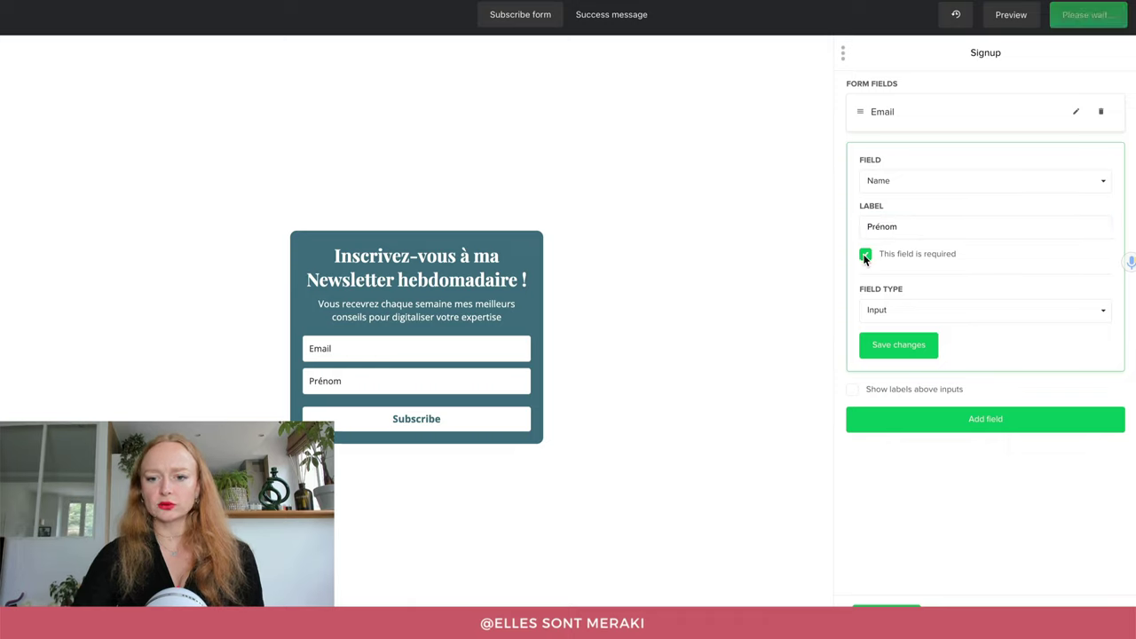
{"action": "left_click", "coordinate": [865, 257]}
{"action": "left_click", "coordinate": [876, 312]}
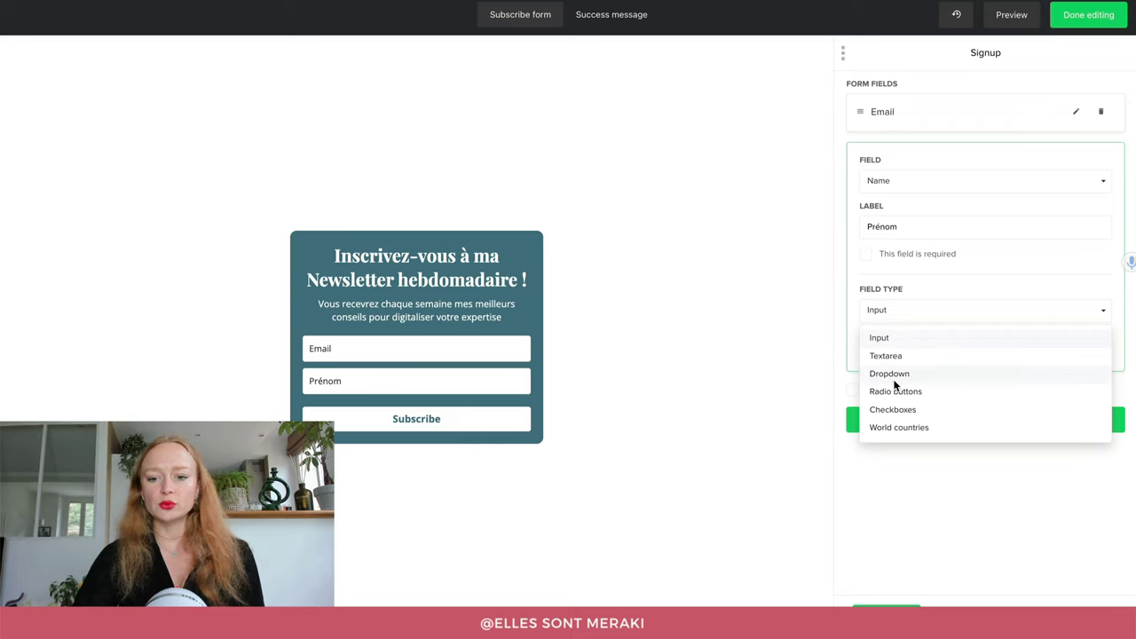
{"action": "left_click", "coordinate": [851, 319]}
{"action": "left_click", "coordinate": [882, 354]}
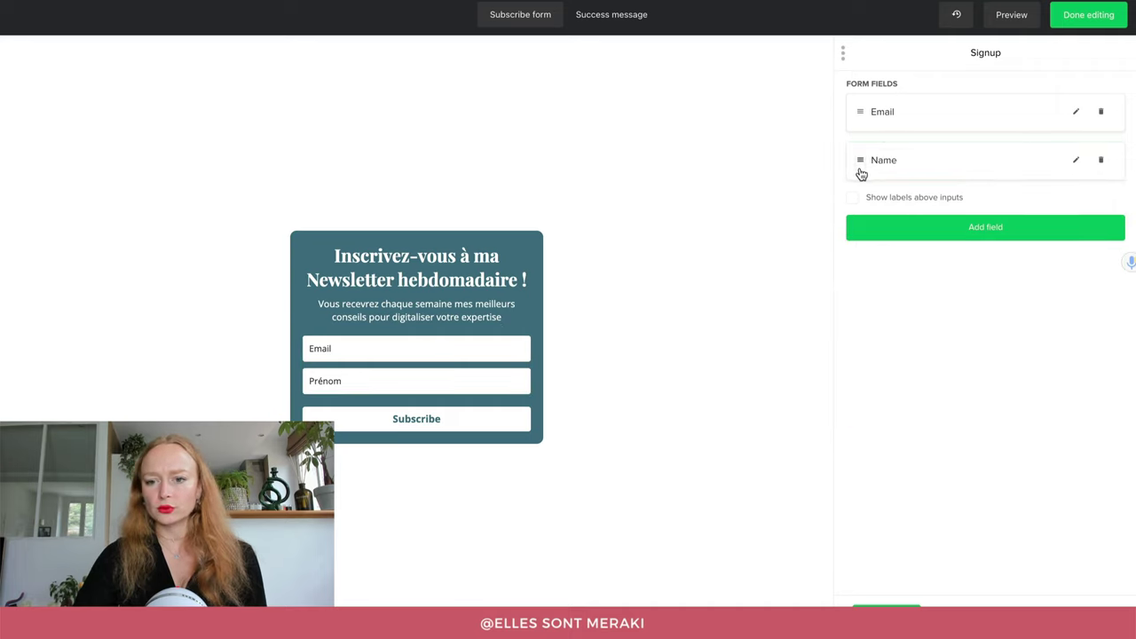
Step: Move the Name field above the Email field, delete the extra Last name field and save the form fields
{"action": "mouse_move", "coordinate": [859, 169]}
{"action": "left_mouse_down"}
{"action": "mouse_move", "coordinate": [885, 167]}
{"action": "mouse_move", "coordinate": [888, 114]}
{"action": "mouse_move", "coordinate": [903, 160]}
{"action": "mouse_move", "coordinate": [855, 144]}
{"action": "mouse_move", "coordinate": [866, 169]}
{"action": "left_mouse_up"}
{"action": "left_click", "coordinate": [897, 227]}
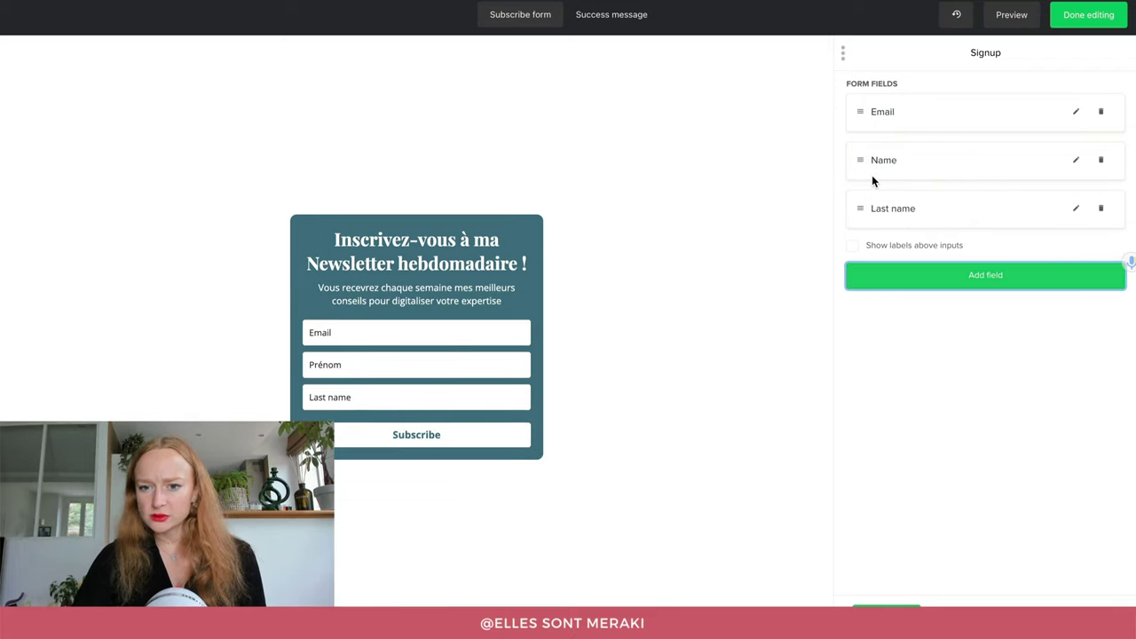
{"action": "left_click_drag", "start_coordinate": [858, 157], "coordinate": [872, 112]}
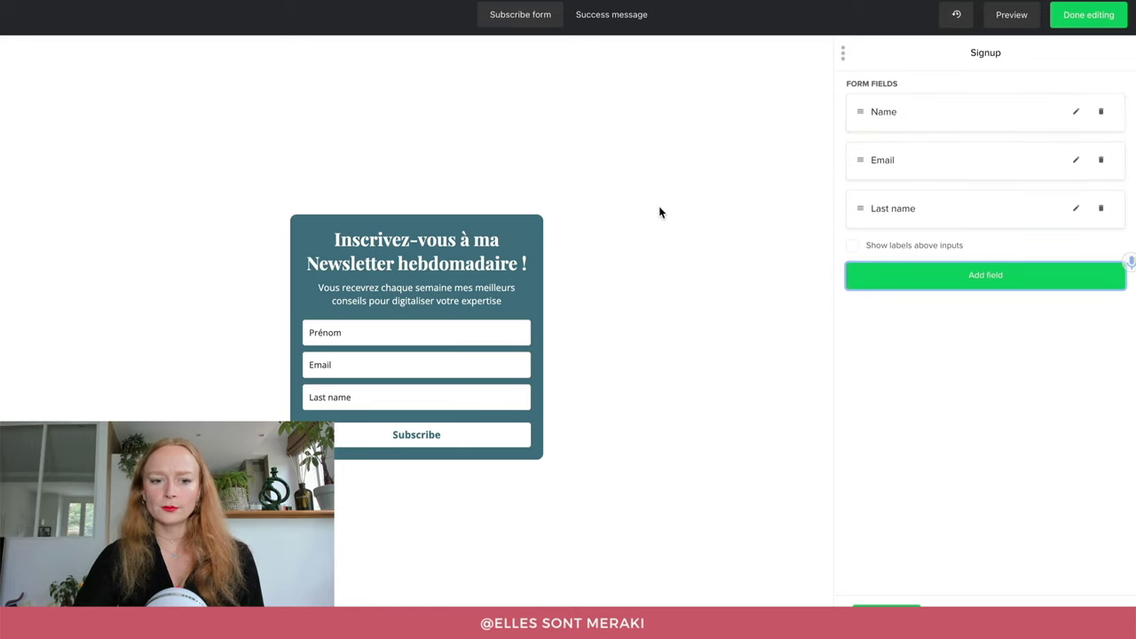
{"action": "left_click", "coordinate": [1103, 217]}
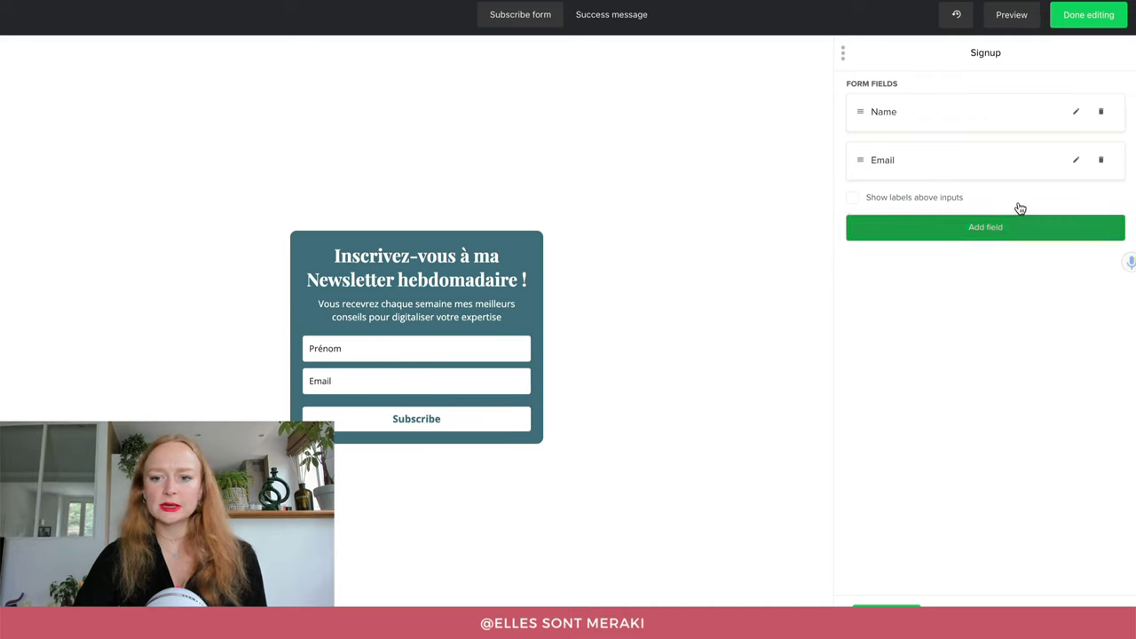
{"action": "left_click", "coordinate": [1076, 162]}
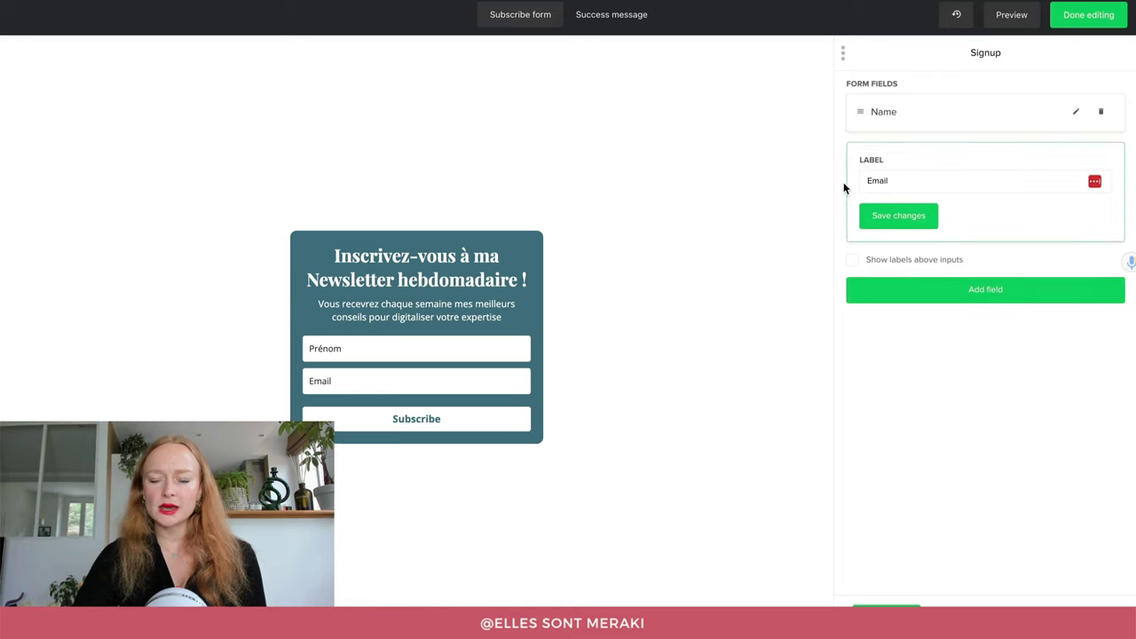
{"action": "left_click", "coordinate": [897, 217]}
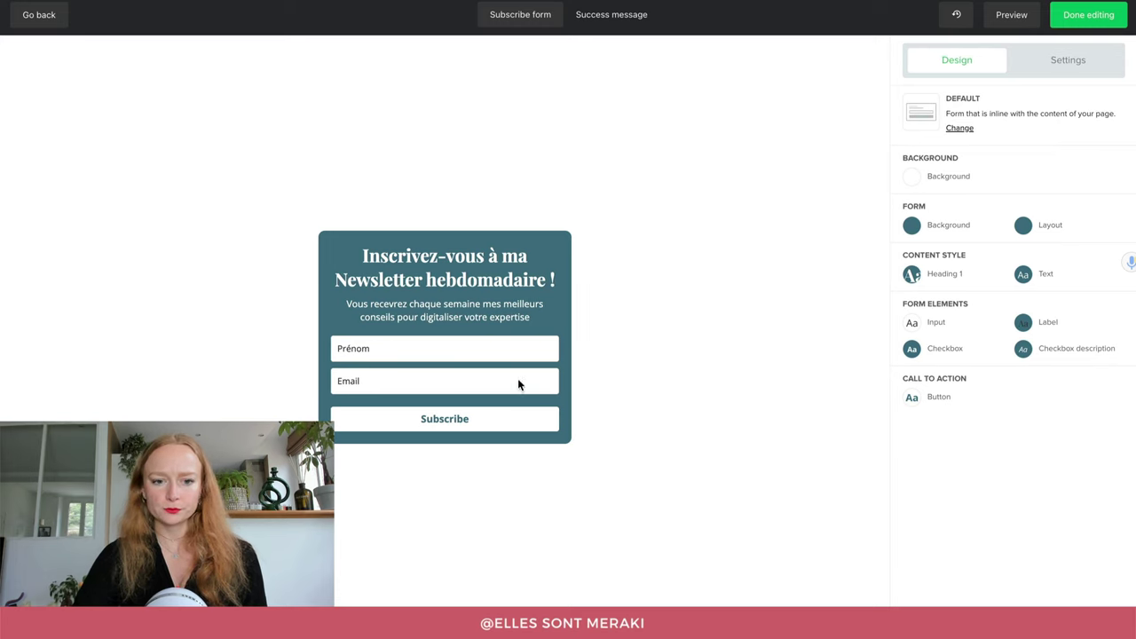
Step: Change the subscribe button's text to "Je m'abonne !" and save it
{"action": "left_click", "coordinate": [459, 427]}
{"action": "left_click_drag", "start_coordinate": [895, 105], "coordinate": [834, 107]}
{"action": "type", "text": "Je m'abonne !"}
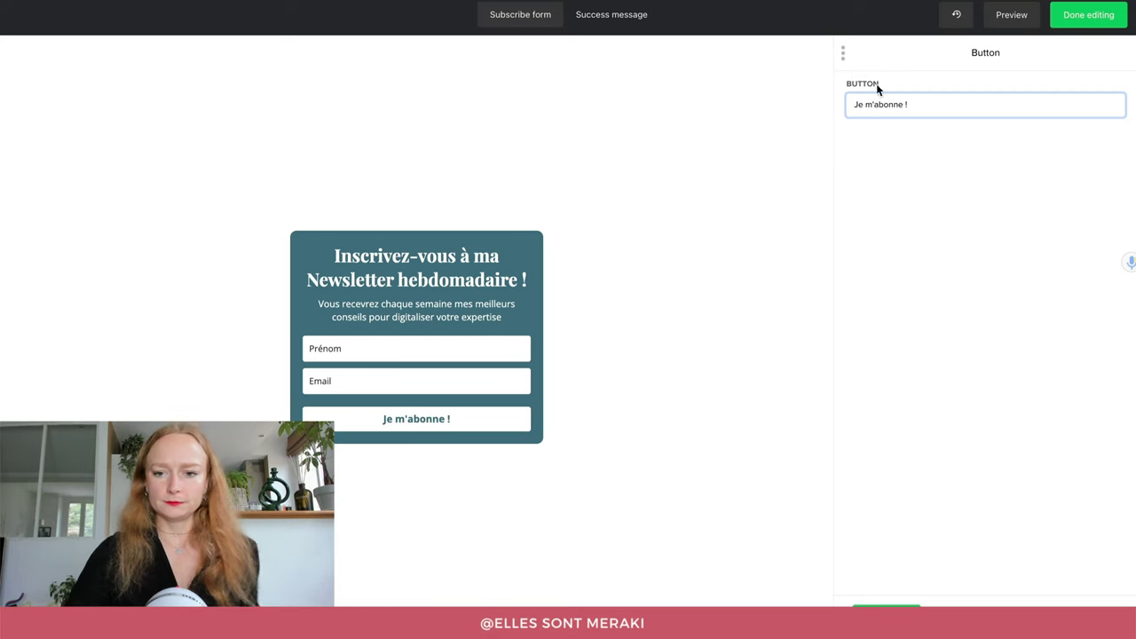
{"action": "left_click", "coordinate": [710, 382]}
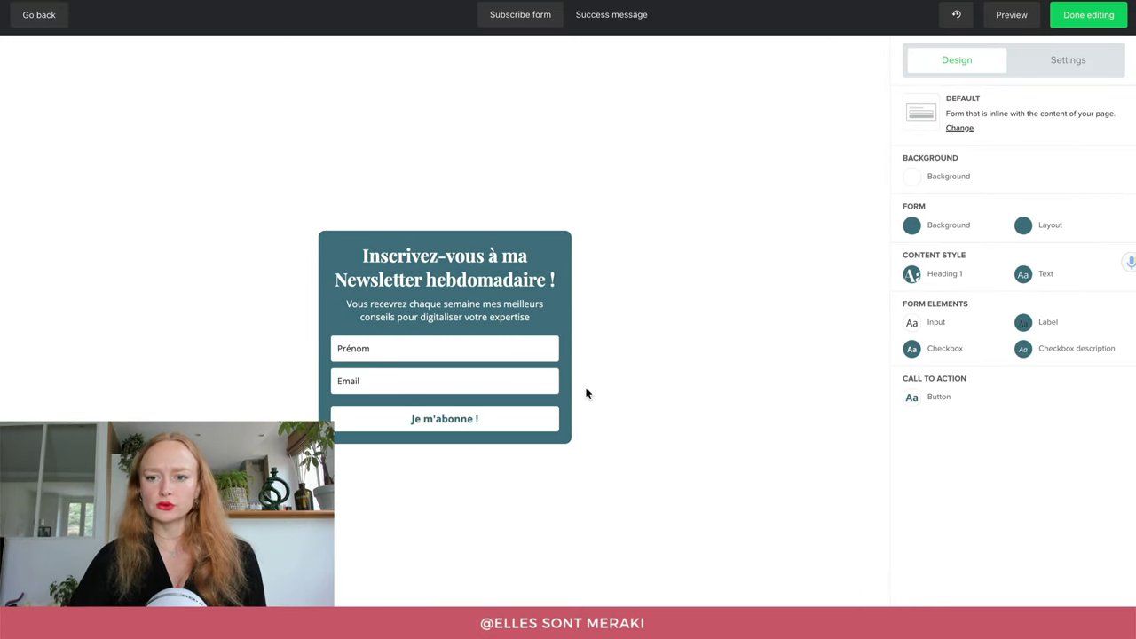
Step: Enable the confirmation checkbox in the form settings, leaving the GDPR marketing permissions fields off
{"action": "left_click", "coordinate": [1065, 72]}
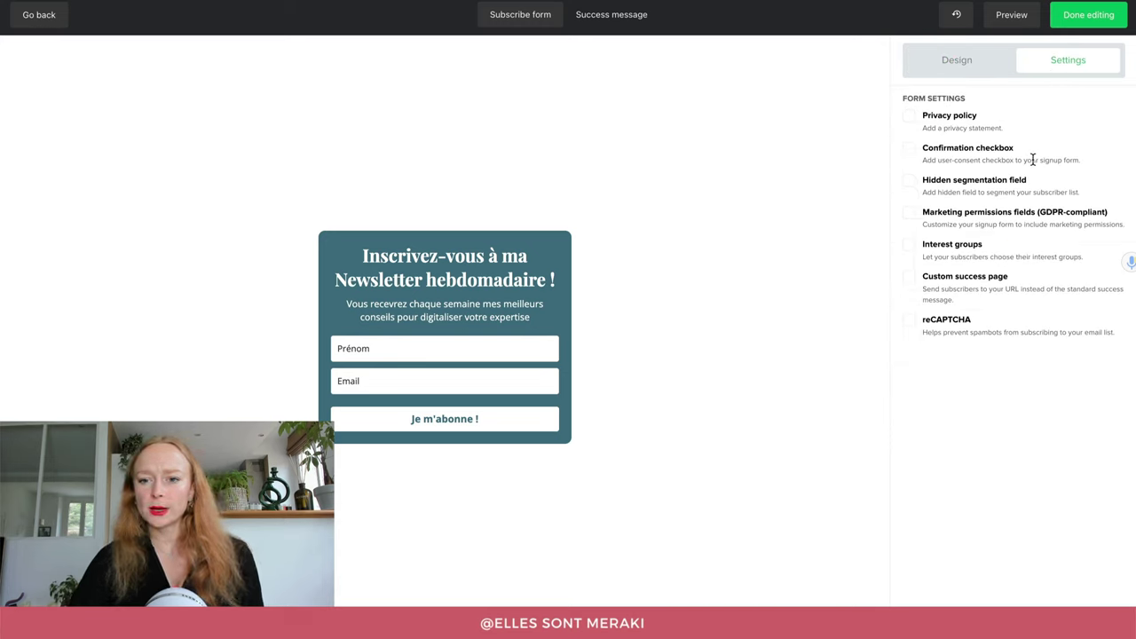
{"action": "left_click", "coordinate": [908, 151]}
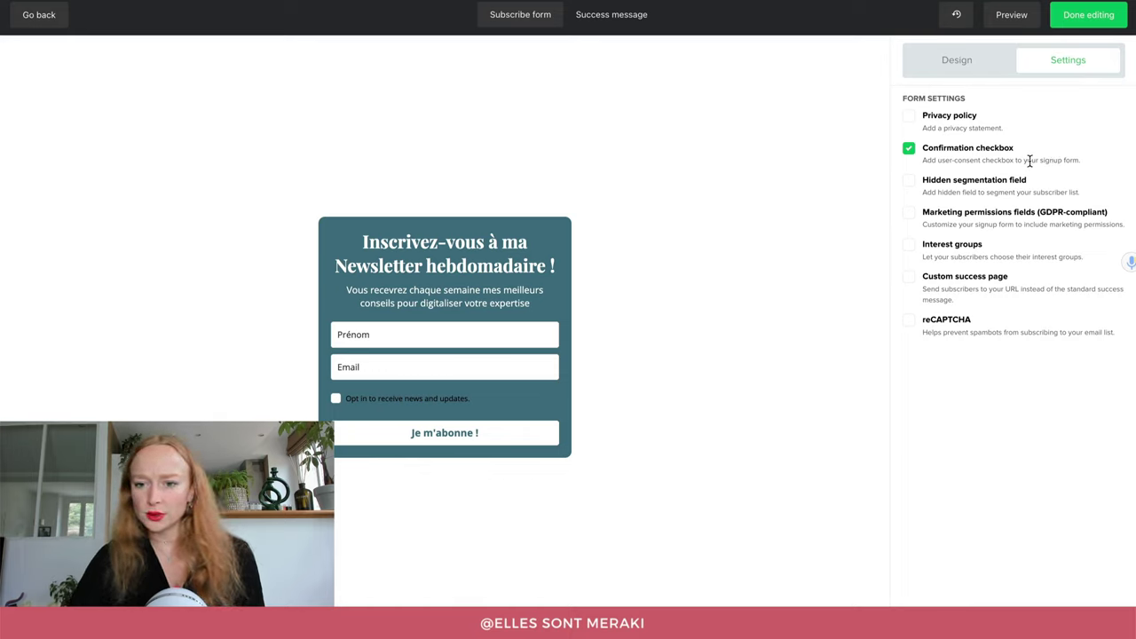
{"action": "left_click", "coordinate": [941, 215]}
{"action": "left_click", "coordinate": [943, 215]}
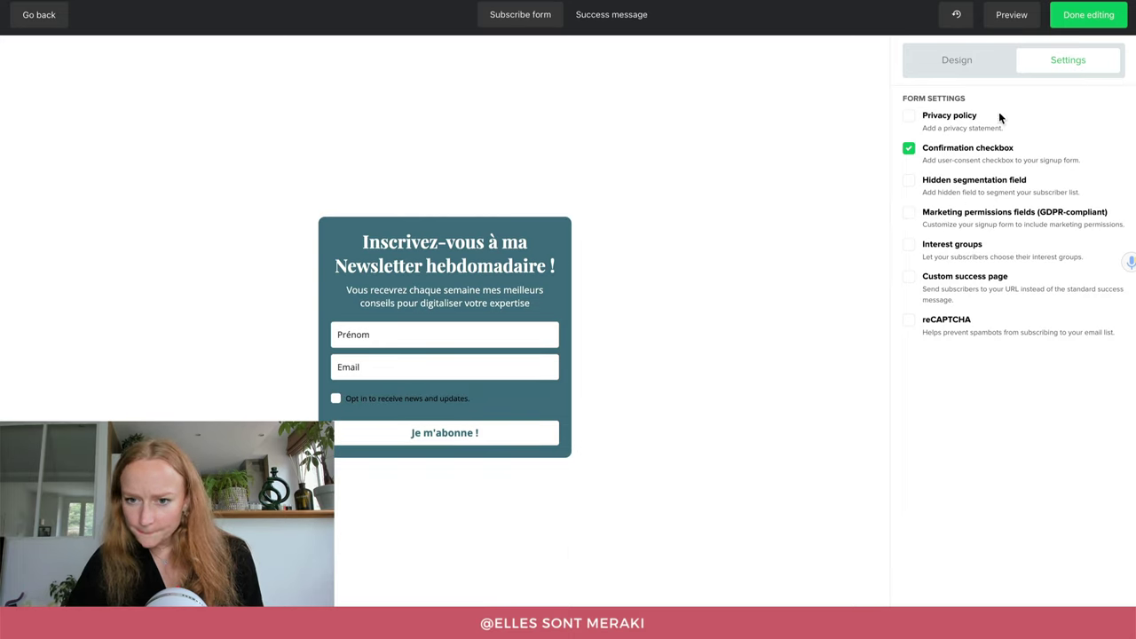
Step: Try adding the privacy policy statement to the form and turn it back off
{"action": "left_click", "coordinate": [937, 117]}
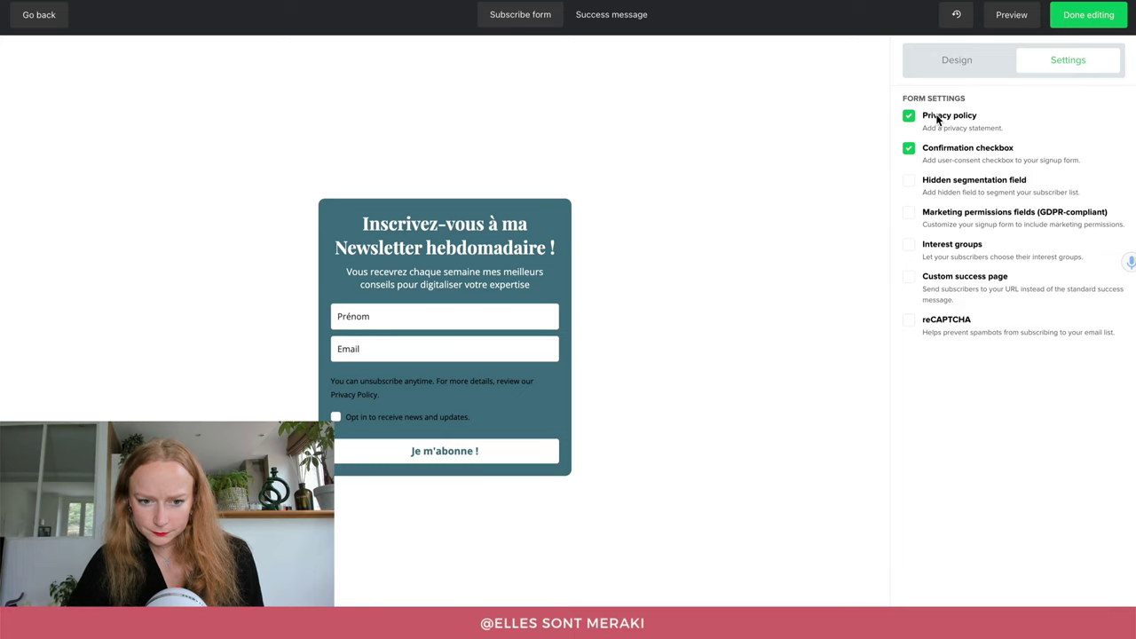
{"action": "left_click", "coordinate": [937, 117]}
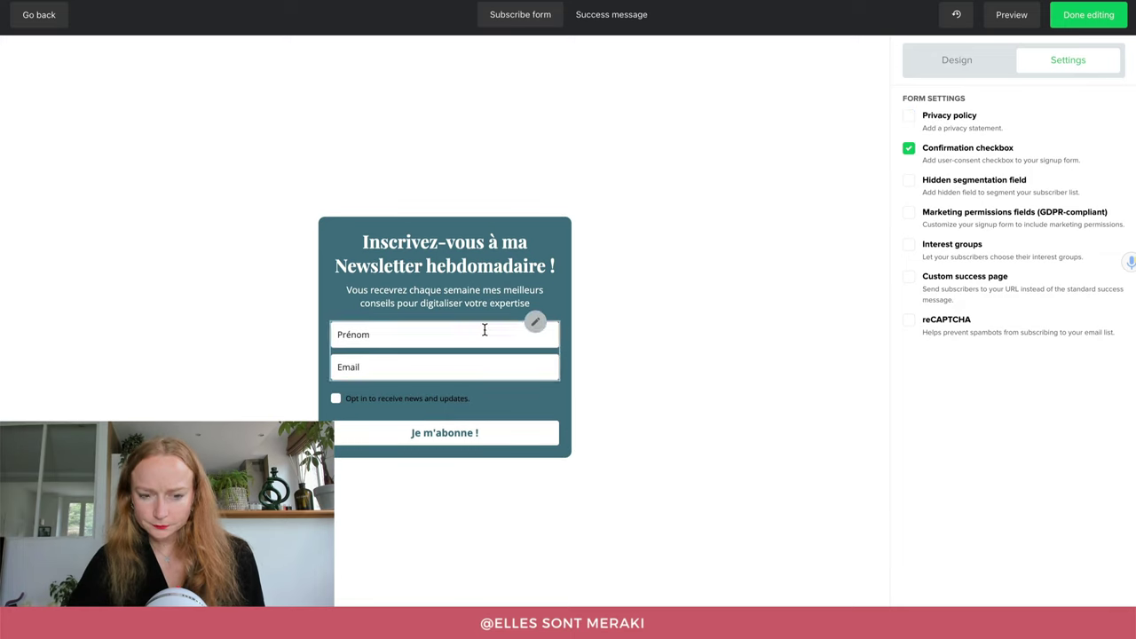
Step: Set the confirmation checkbox text to "J'accepte de recevoir des emails de la part d'Elles Sont Meraki et je pourrais me désincrire à tout moment" and save it
{"action": "left_click", "coordinate": [382, 398]}
{"action": "left_click", "coordinate": [1030, 148]}
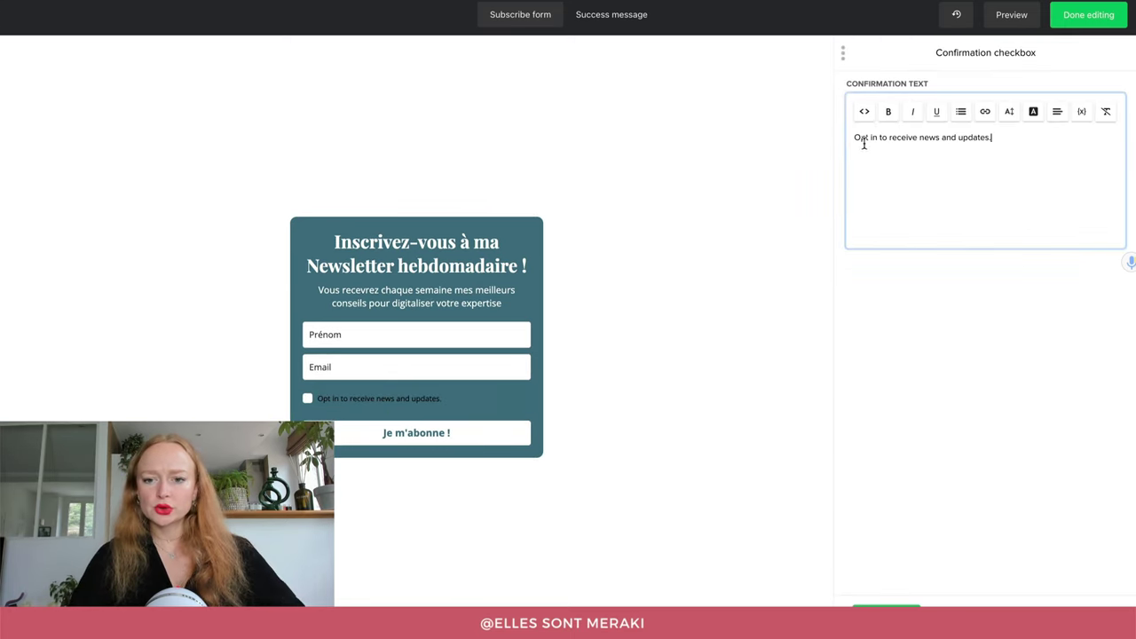
{"action": "triple_click", "coordinate": [864, 142]}
{"action": "type", "text": "J"}
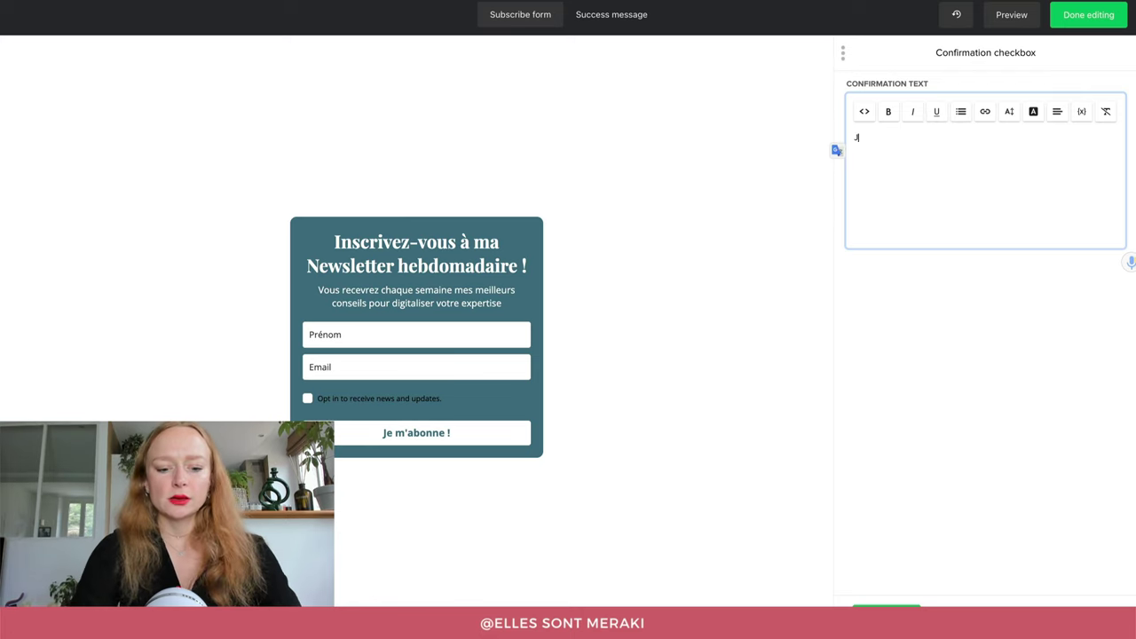
{"action": "type", "text": "'accepte de recevo"}
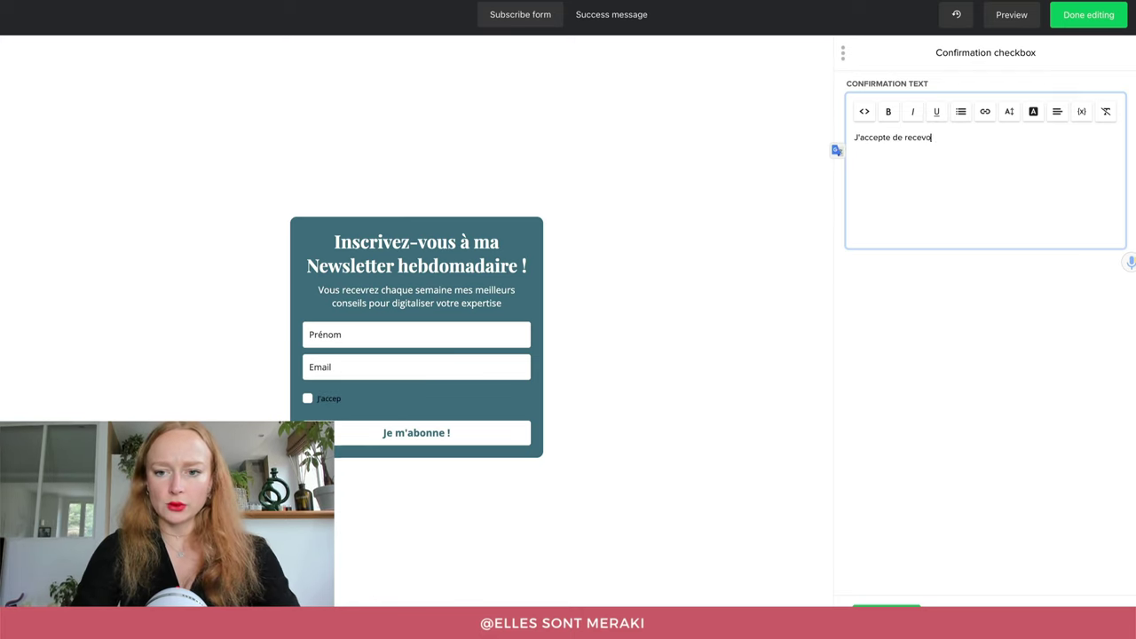
{"action": "type", "text": "ir des emails de la pa"}
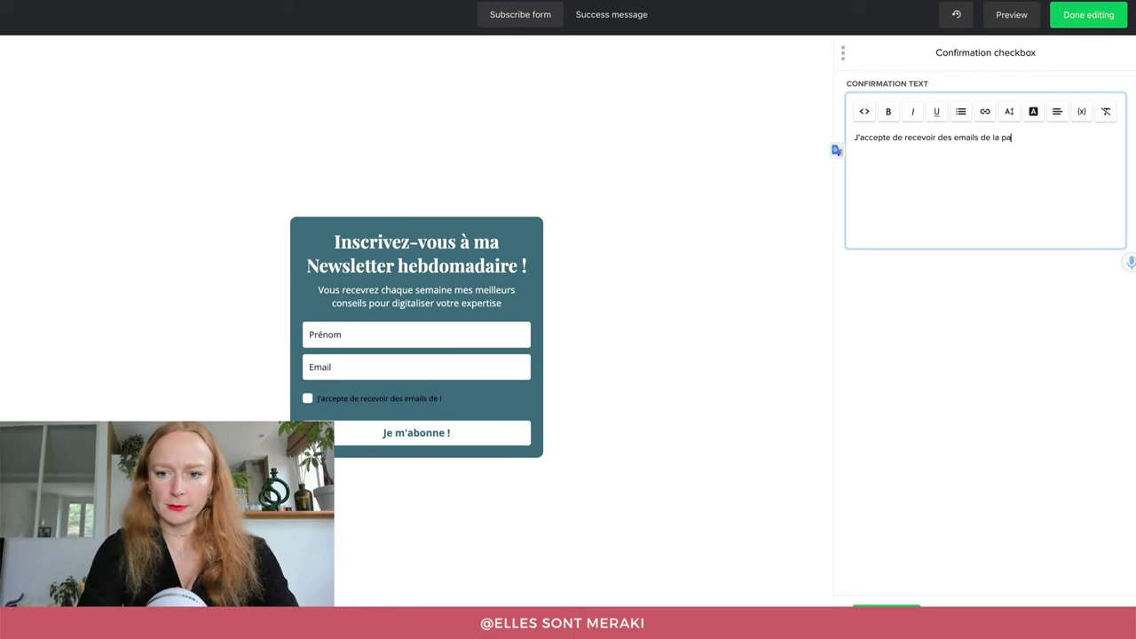
{"action": "type", "text": "rt d'E"}
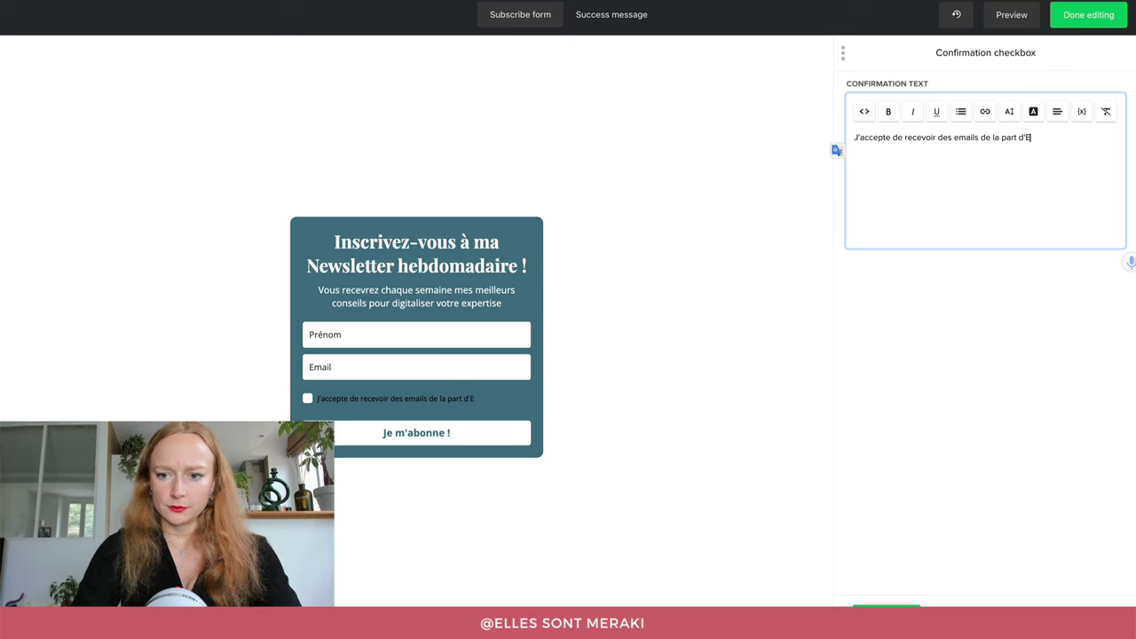
{"action": "type", "text": "lles Sont "}
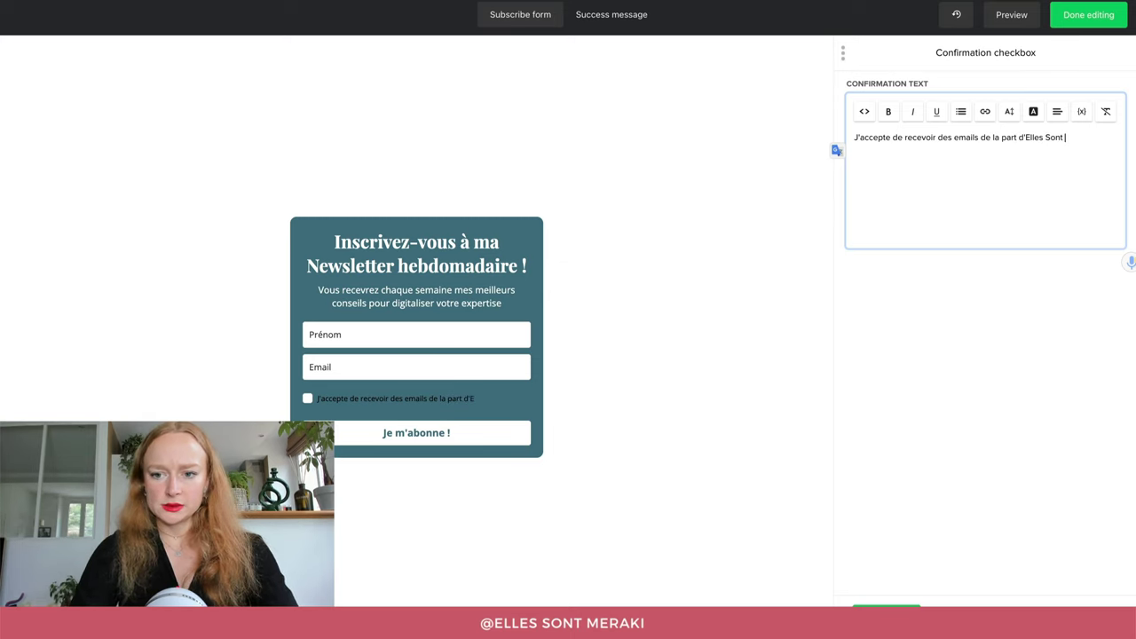
{"action": "type", "text": "Meraki et je pourra"}
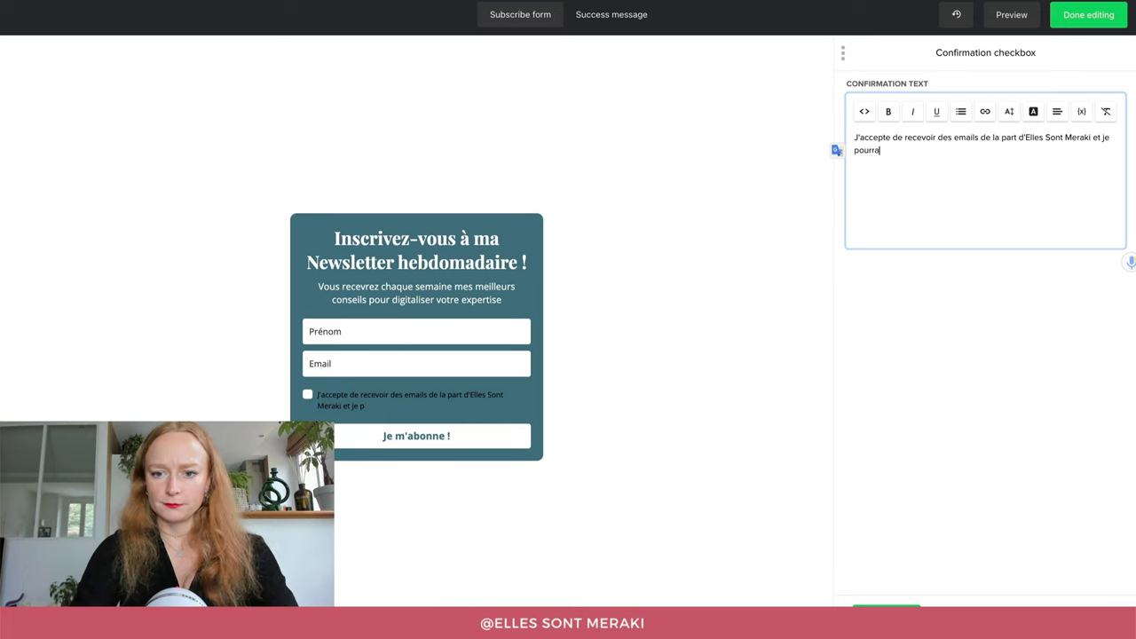
{"action": "type", "text": "is me désin"}
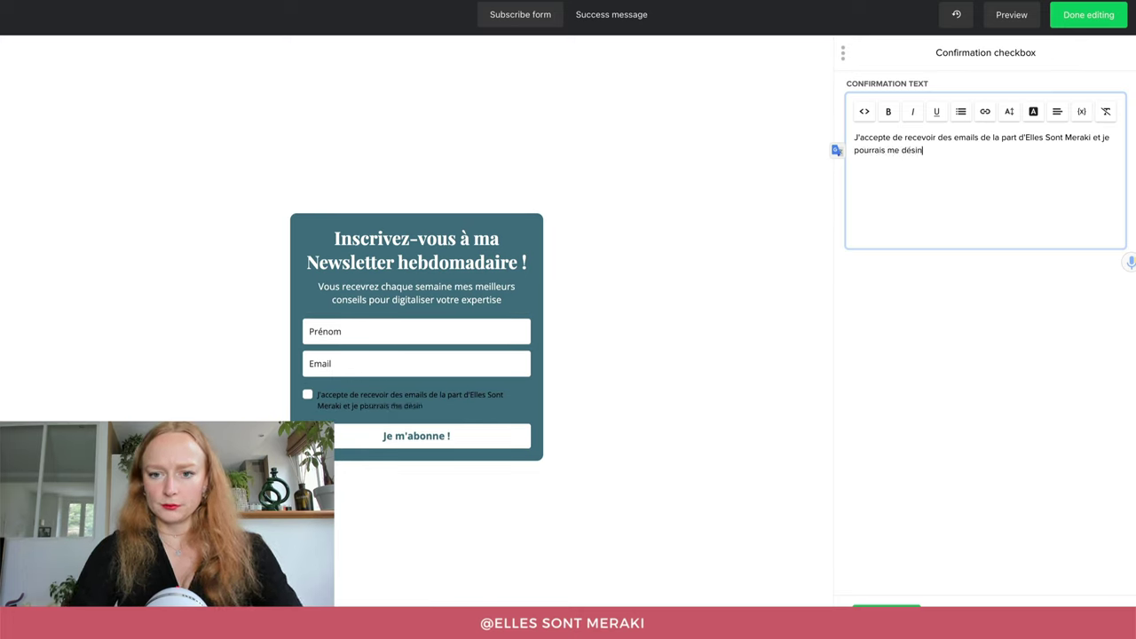
{"action": "type", "text": "crire à"}
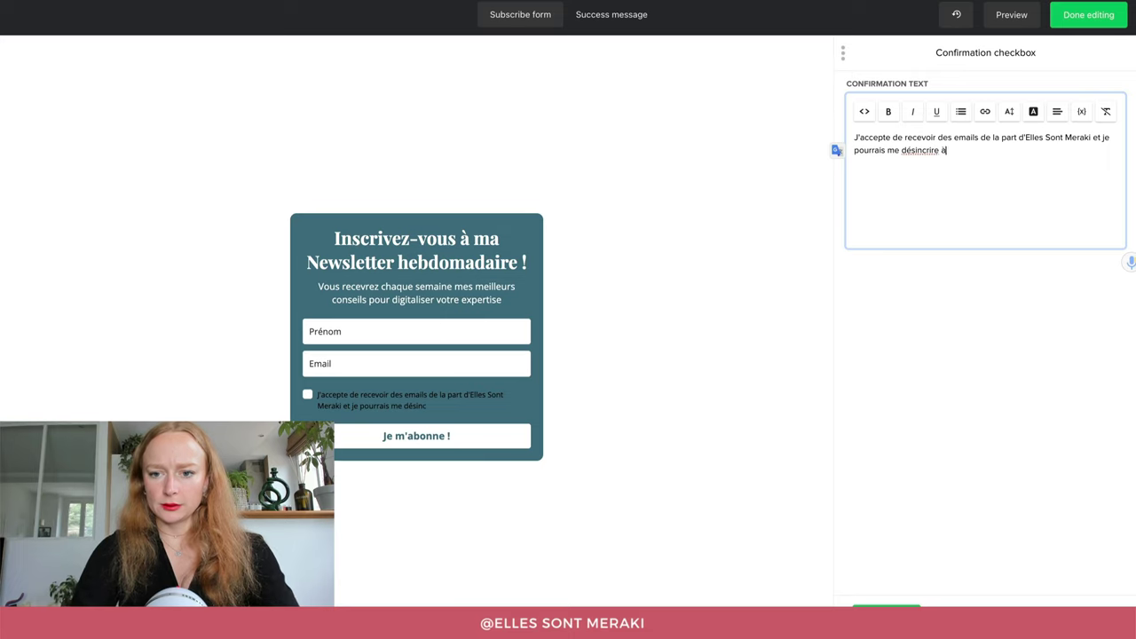
{"action": "type", "text": " tout mom"}
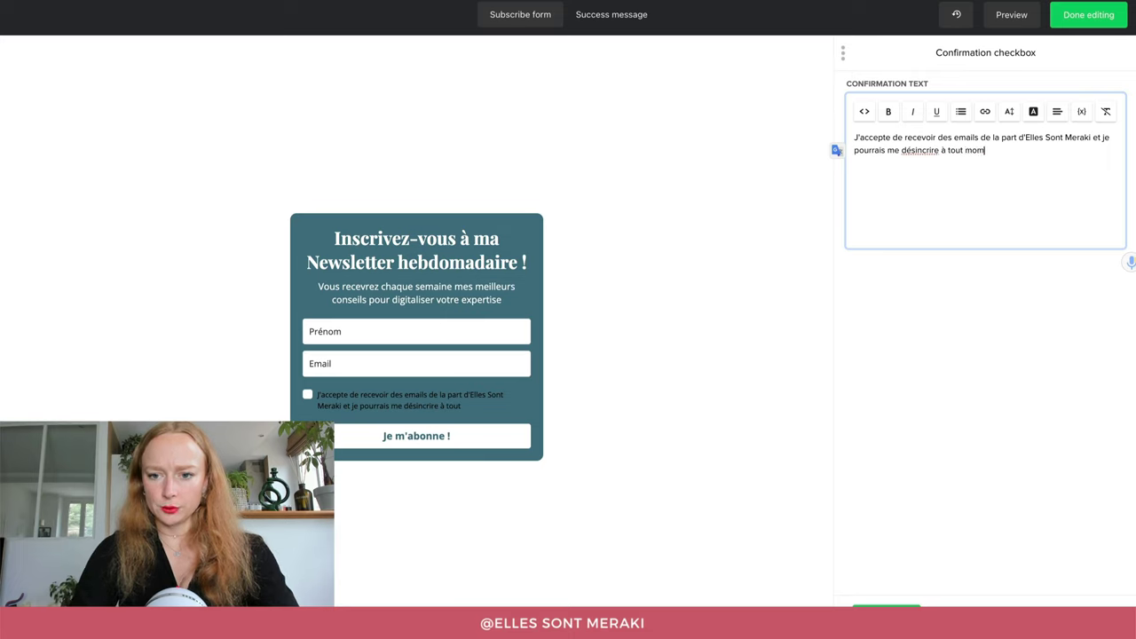
{"action": "type", "text": "ent"}
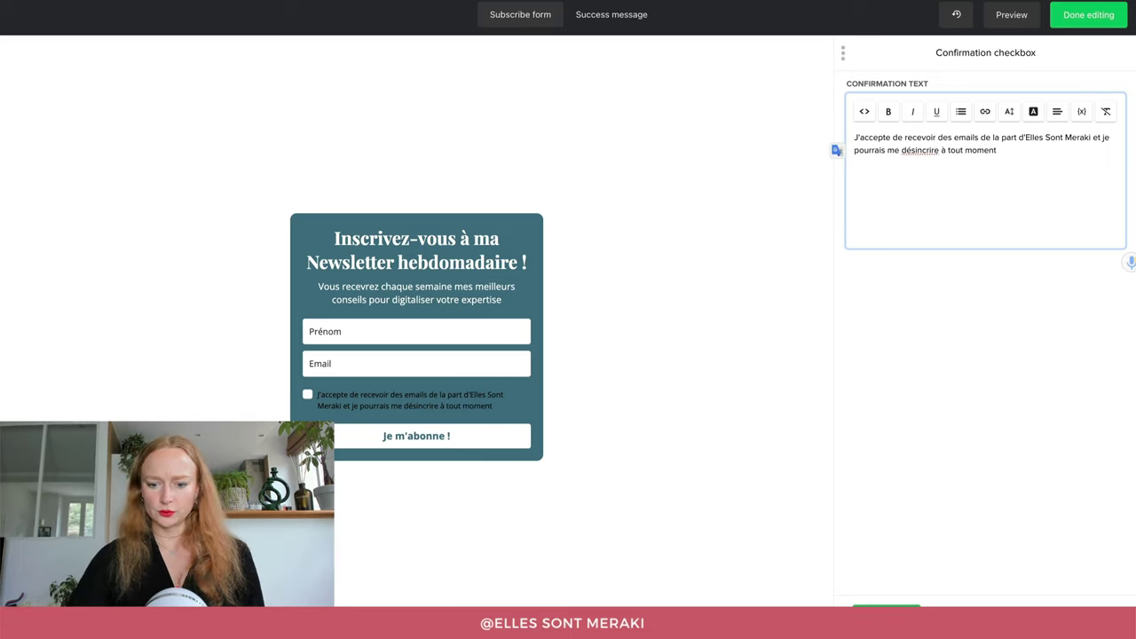
{"action": "left_click", "coordinate": [886, 605]}
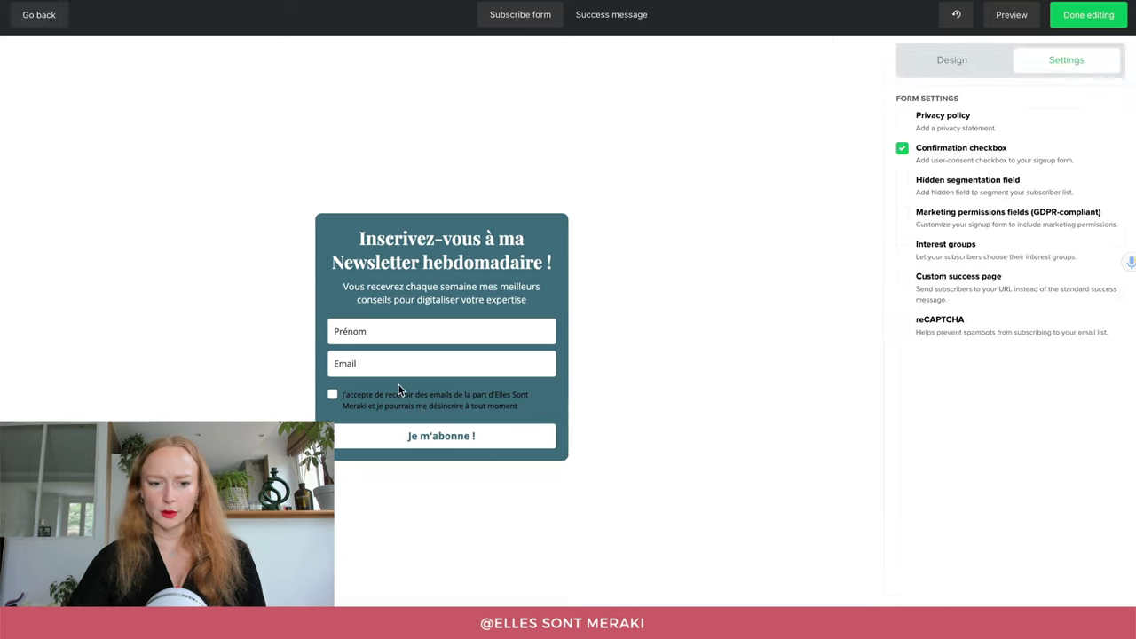
Step: Change the Confirmation/Privacy font color to white in the form's design and save it
{"action": "left_click", "coordinate": [957, 59]}
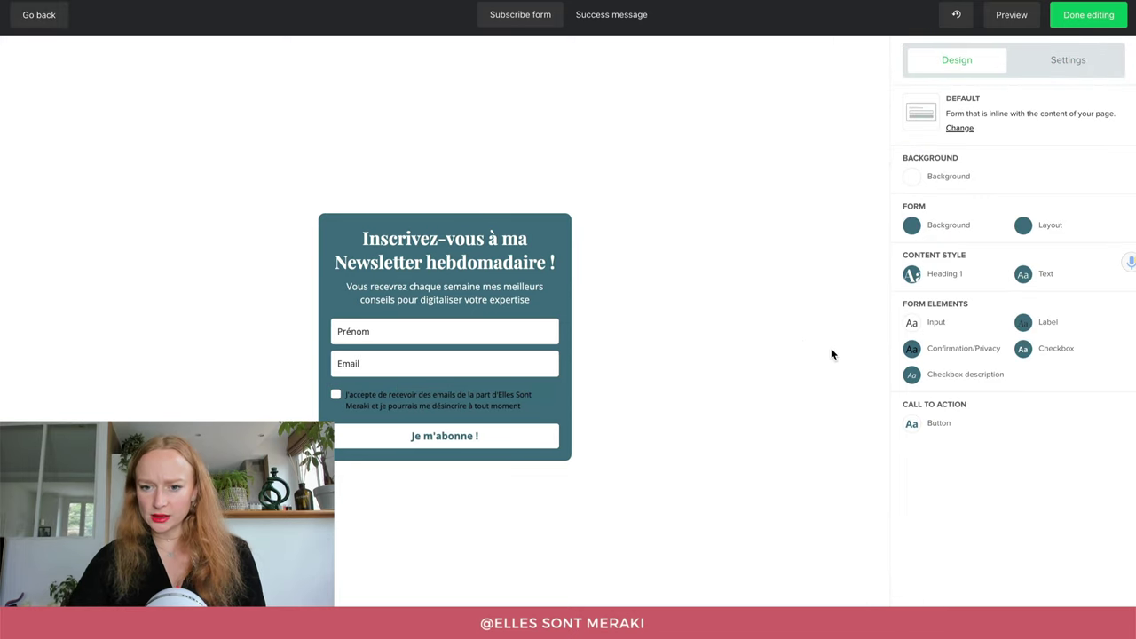
{"action": "left_click", "coordinate": [910, 349]}
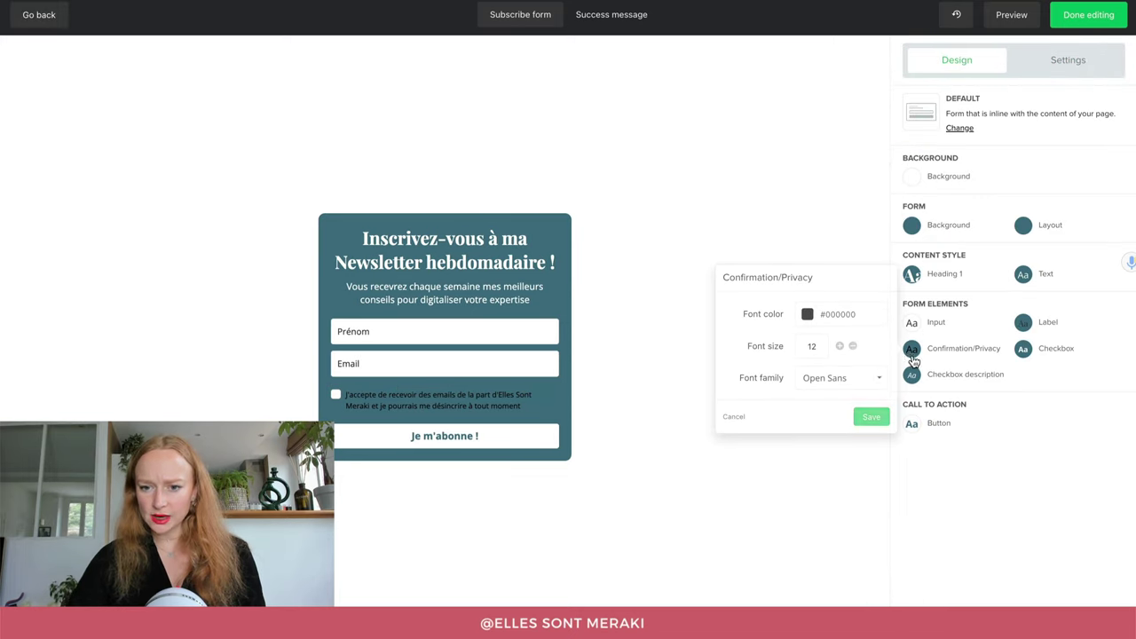
{"action": "left_click", "coordinate": [808, 318]}
{"action": "left_click", "coordinate": [806, 327]}
{"action": "left_click", "coordinate": [871, 417]}
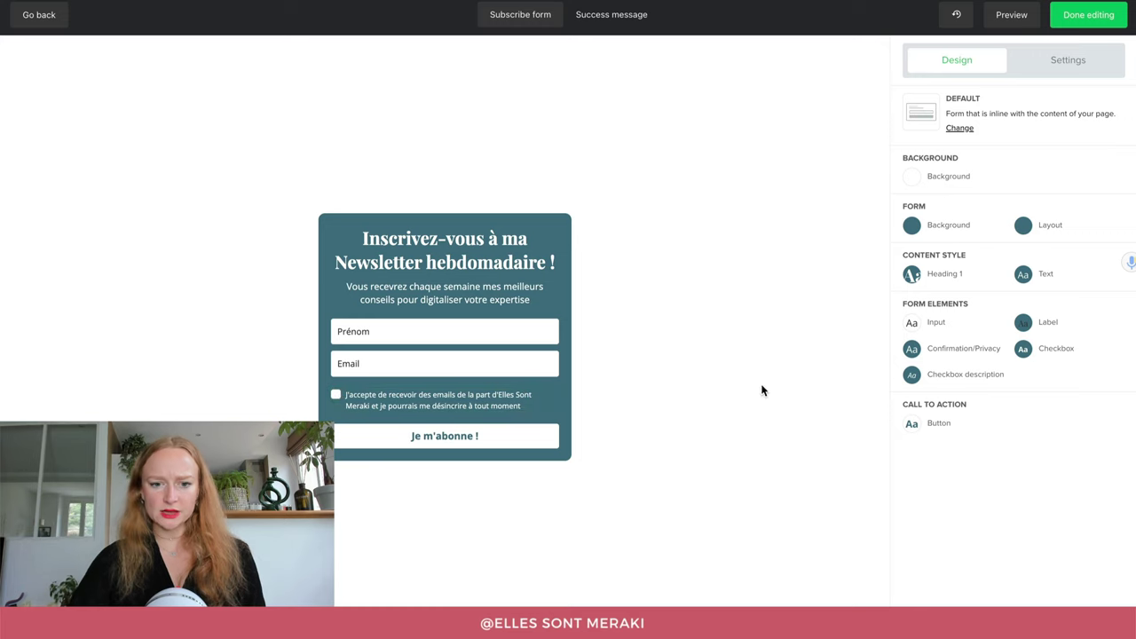
Step: Try the reCAPTCHA option in the form settings and turn it back off
{"action": "left_click", "coordinate": [1068, 62]}
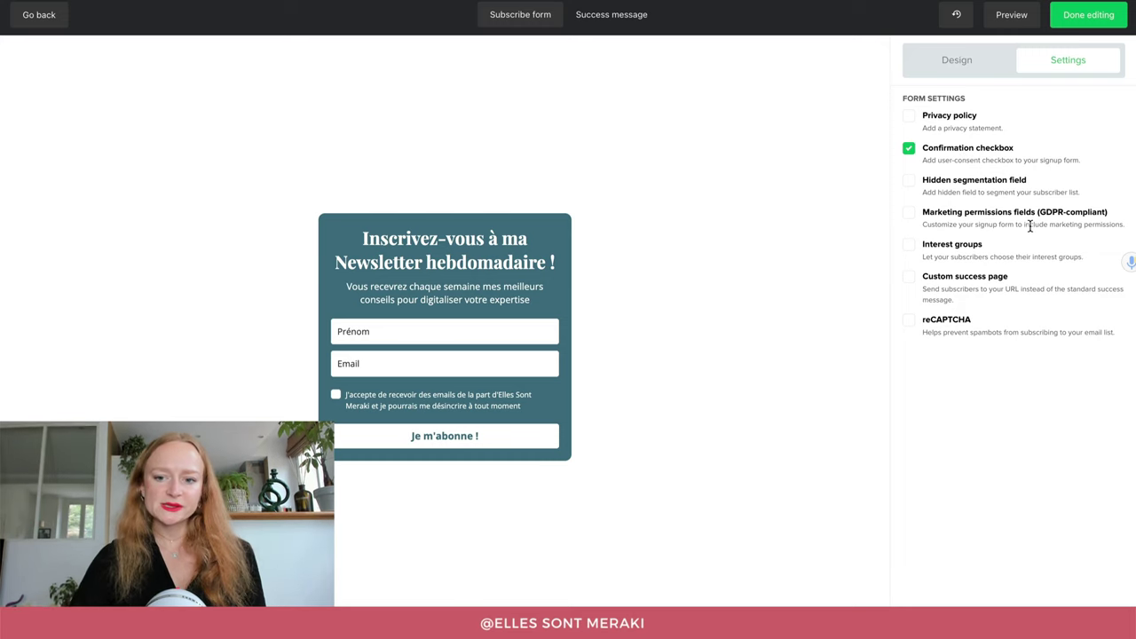
{"action": "left_click", "coordinate": [908, 320]}
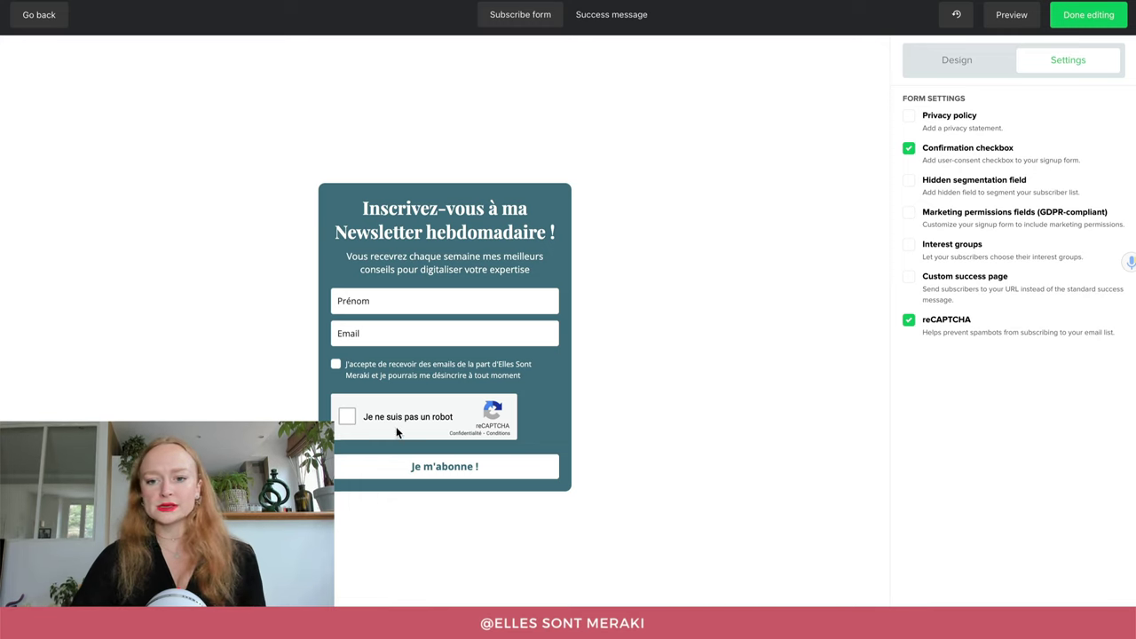
{"action": "left_click", "coordinate": [908, 320]}
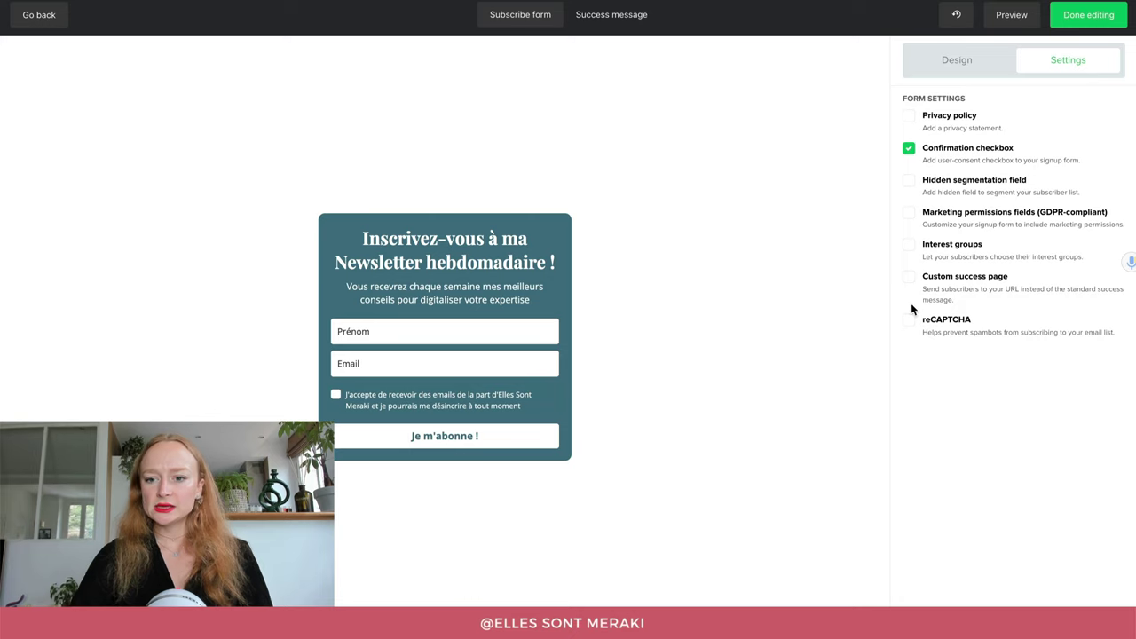
Step: Try the custom success page option, switch to the success message and turn the option back off
{"action": "left_click", "coordinate": [909, 278]}
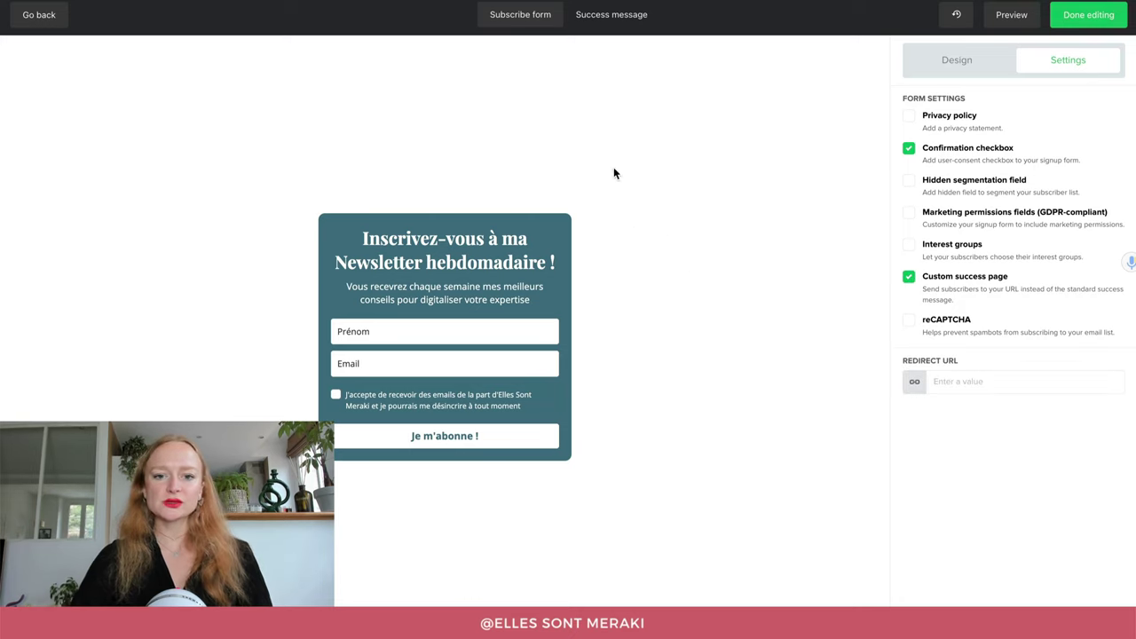
{"action": "left_click", "coordinate": [609, 15]}
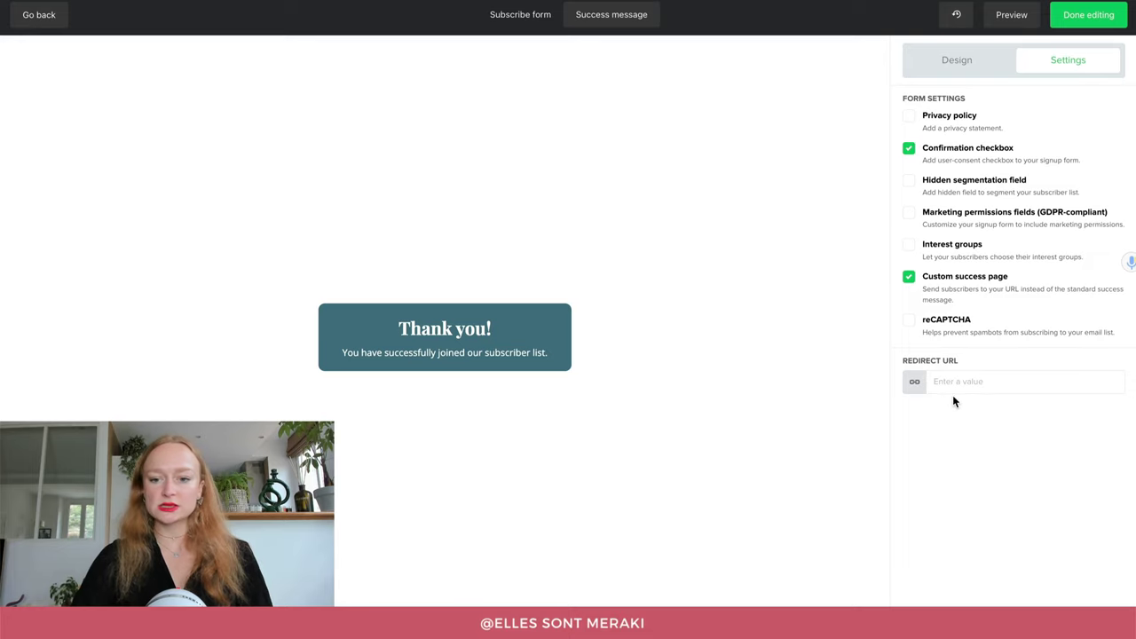
{"action": "left_click", "coordinate": [909, 278]}
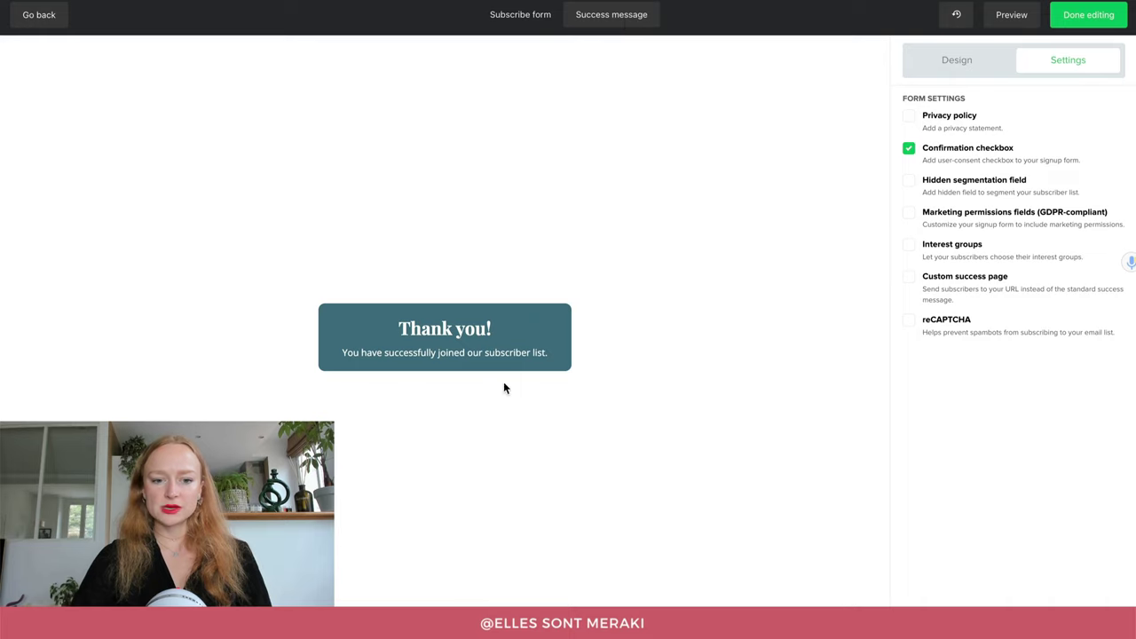
Step: Change the success message's heading to "Youhouuu merci !"
{"action": "left_click", "coordinate": [429, 349]}
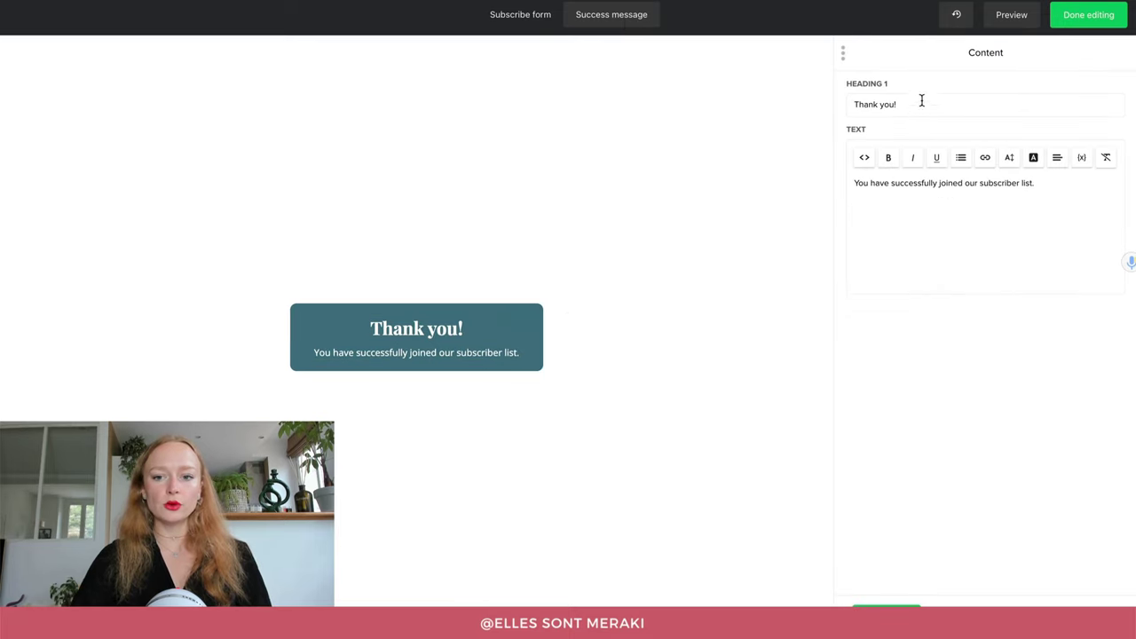
{"action": "left_click_drag", "start_coordinate": [921, 101], "coordinate": [823, 95]}
{"action": "type", "text": "Youho"}
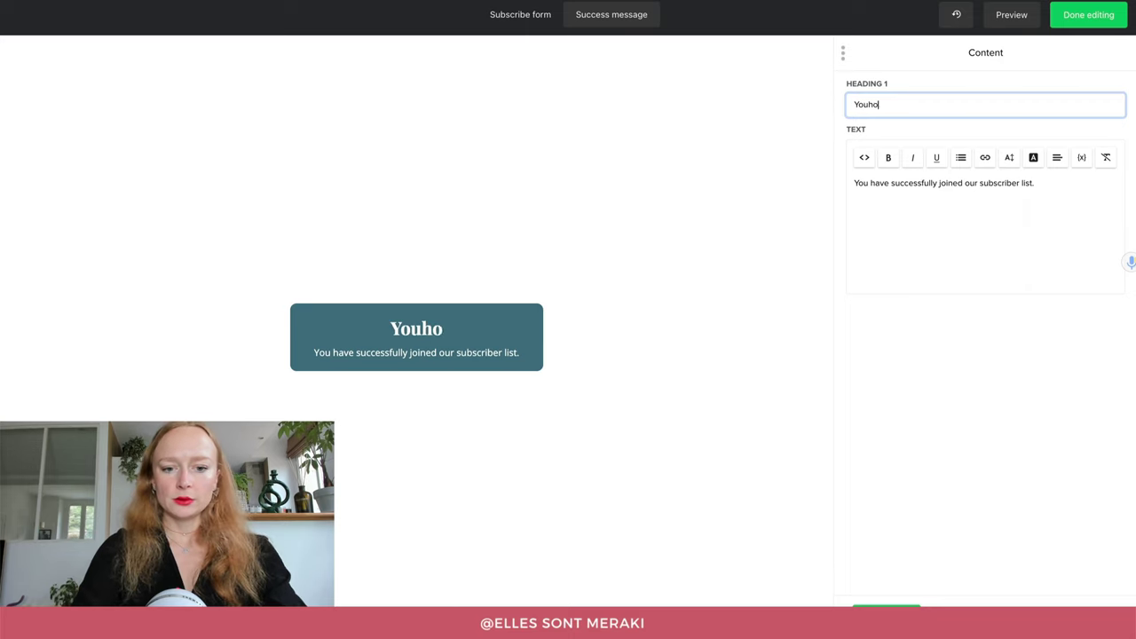
{"action": "type", "text": "uuu merci "}
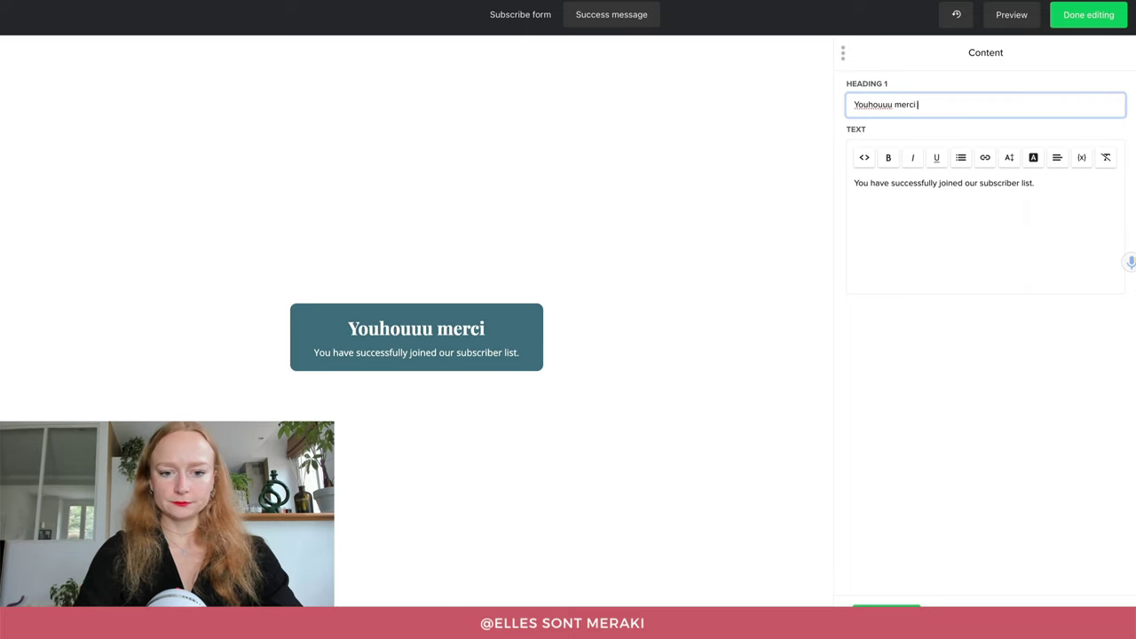
{"action": "type", "text": "!"}
Step: Set the success message's text to "Vous êtes bien inscrite et vous recevrez dès mardi prochain ma newsletter" and save the content
{"action": "triple_click", "coordinate": [938, 181]}
{"action": "type", "text": "Vou"}
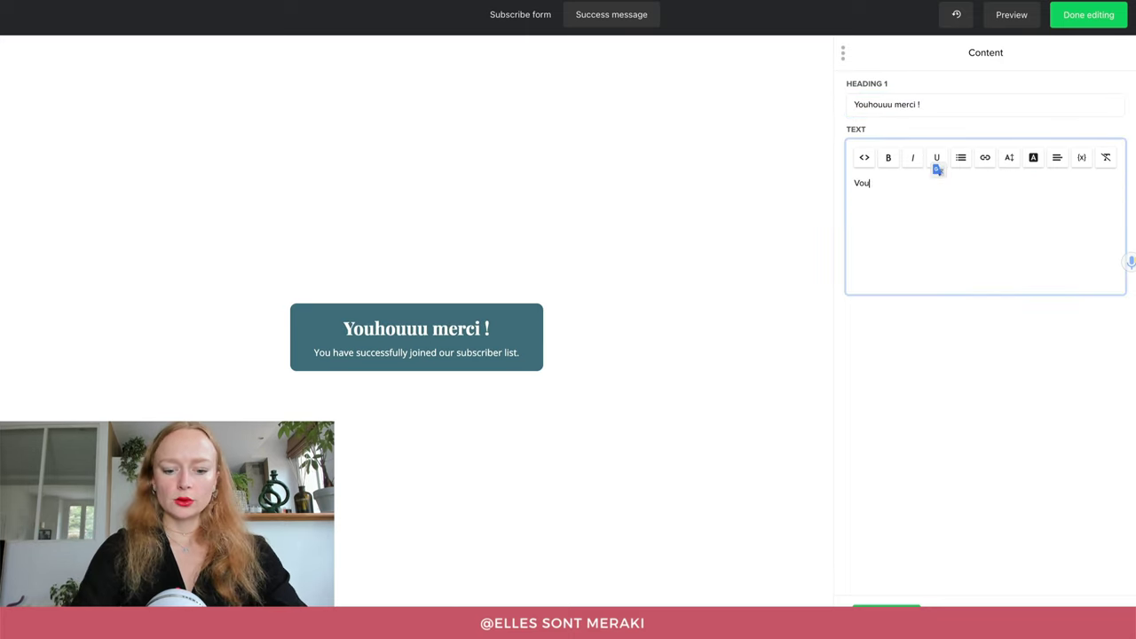
{"action": "type", "text": "s êtes bien "}
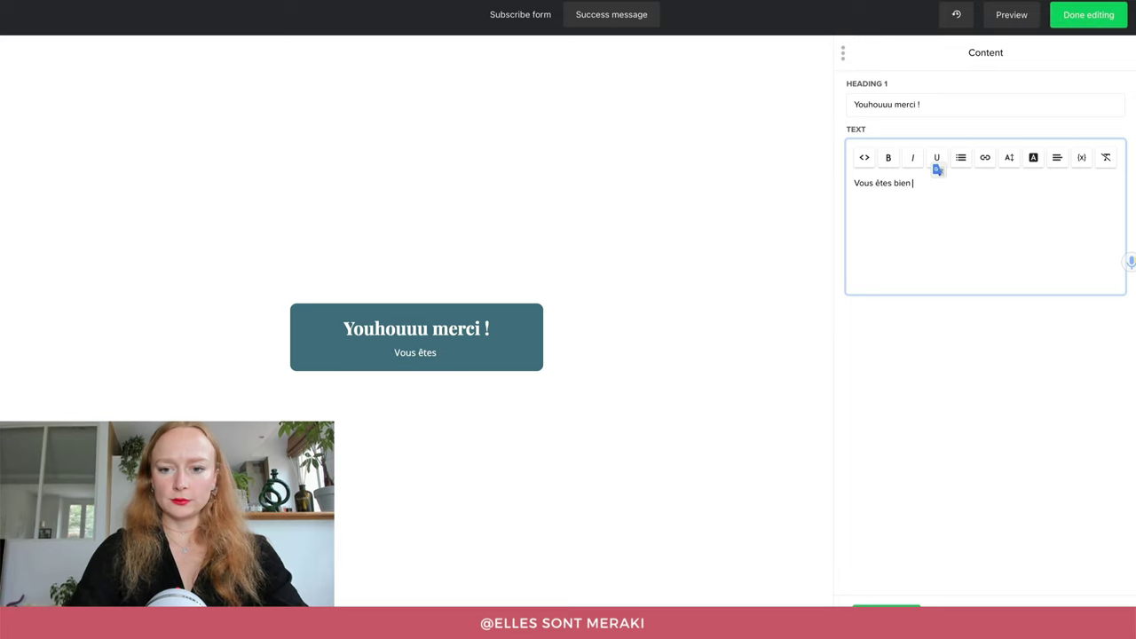
{"action": "type", "text": "inscrite et vous "}
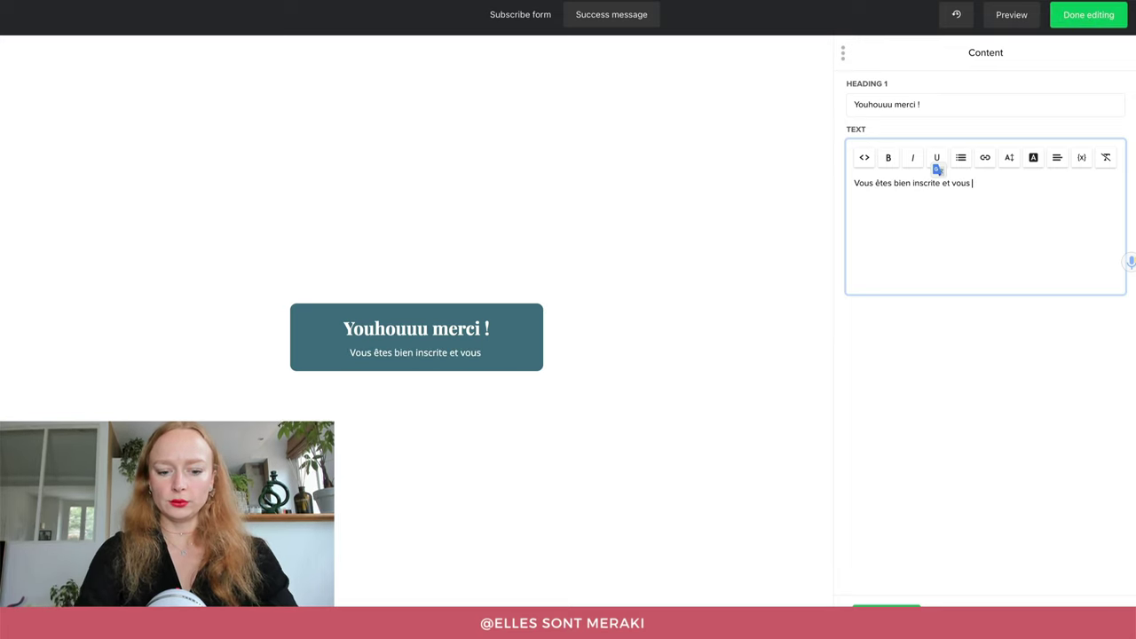
{"action": "type", "text": "recevrez dès mardi "}
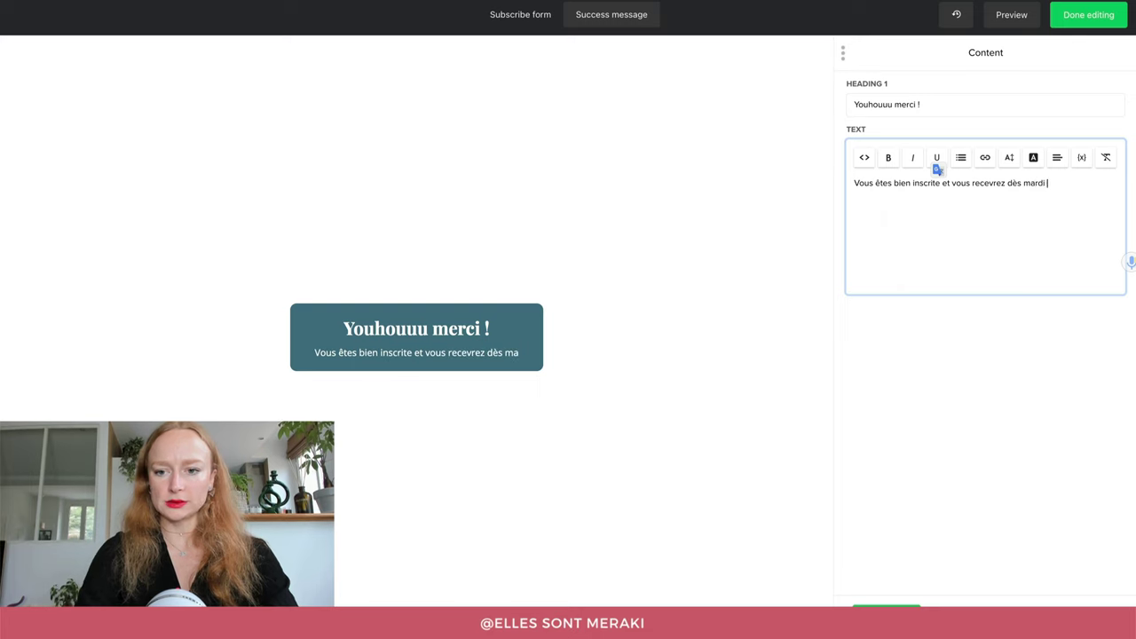
{"action": "type", "text": "prochain mo"}
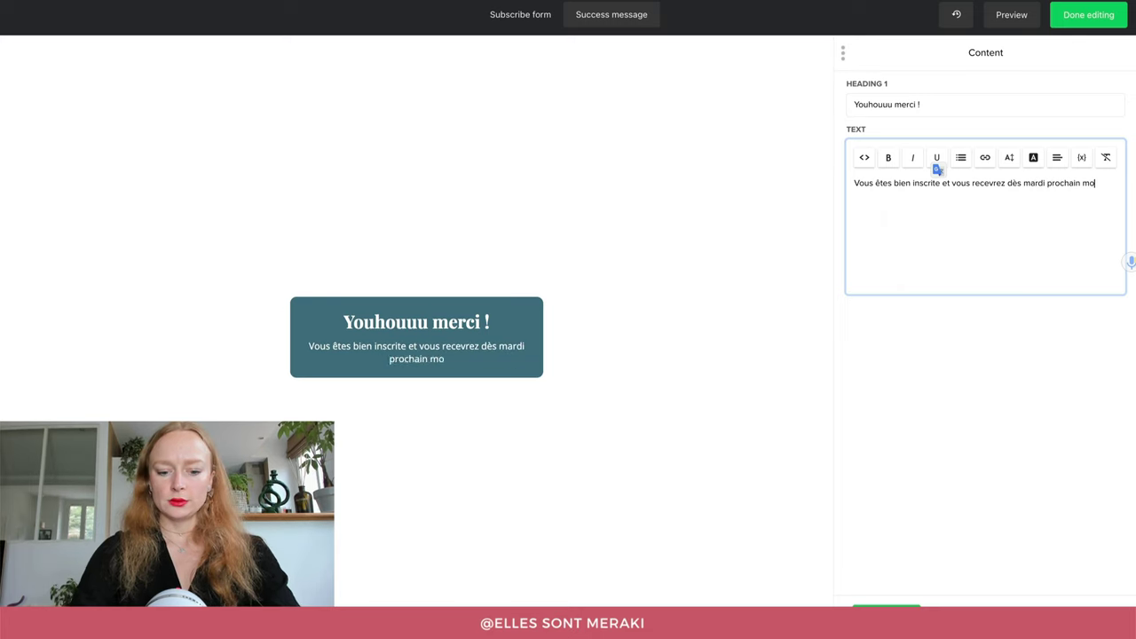
{"action": "key", "text": "BackSpace"}
{"action": "type", "text": "a newsletter"}
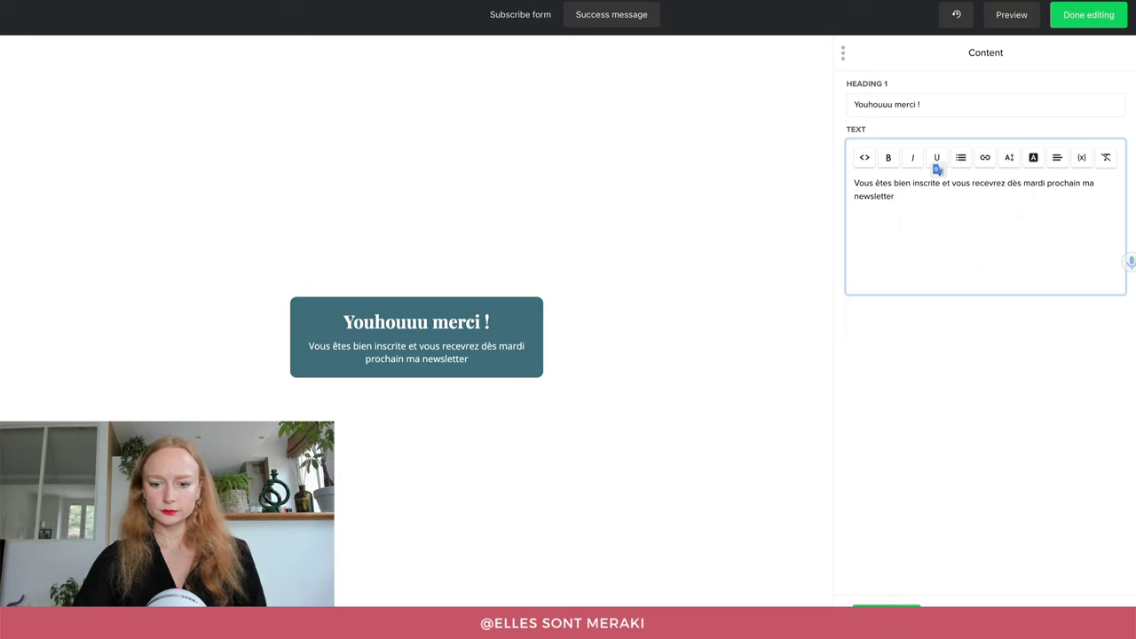
{"action": "left_click", "coordinate": [785, 431]}
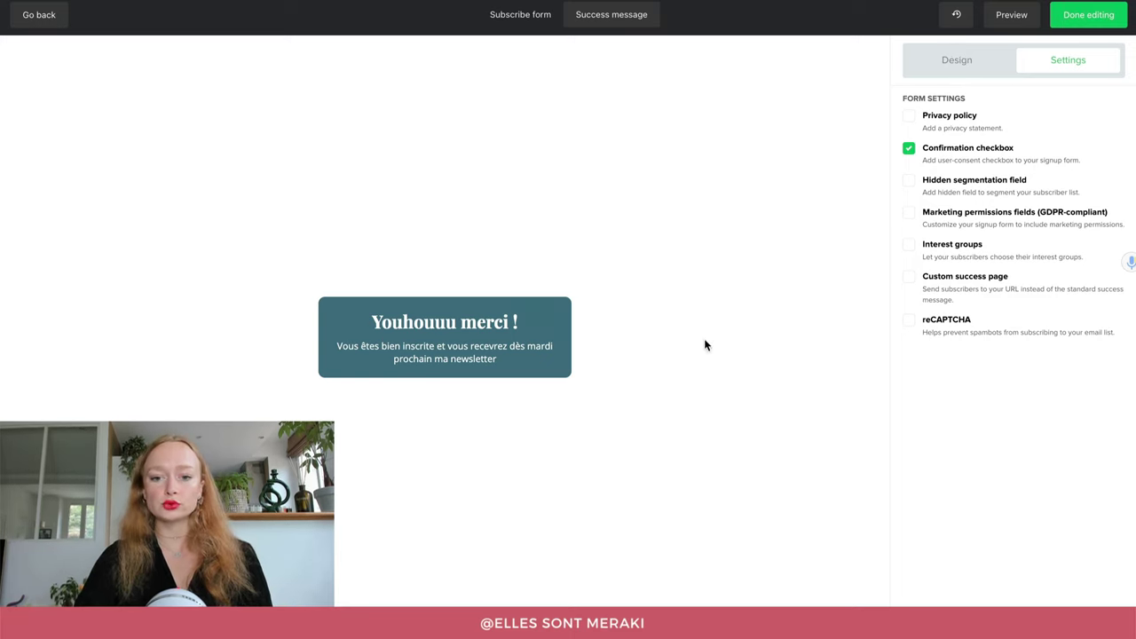
Step: Finish editing the form design and turn off double opt-in for the form
{"action": "left_click", "coordinate": [1074, 25]}
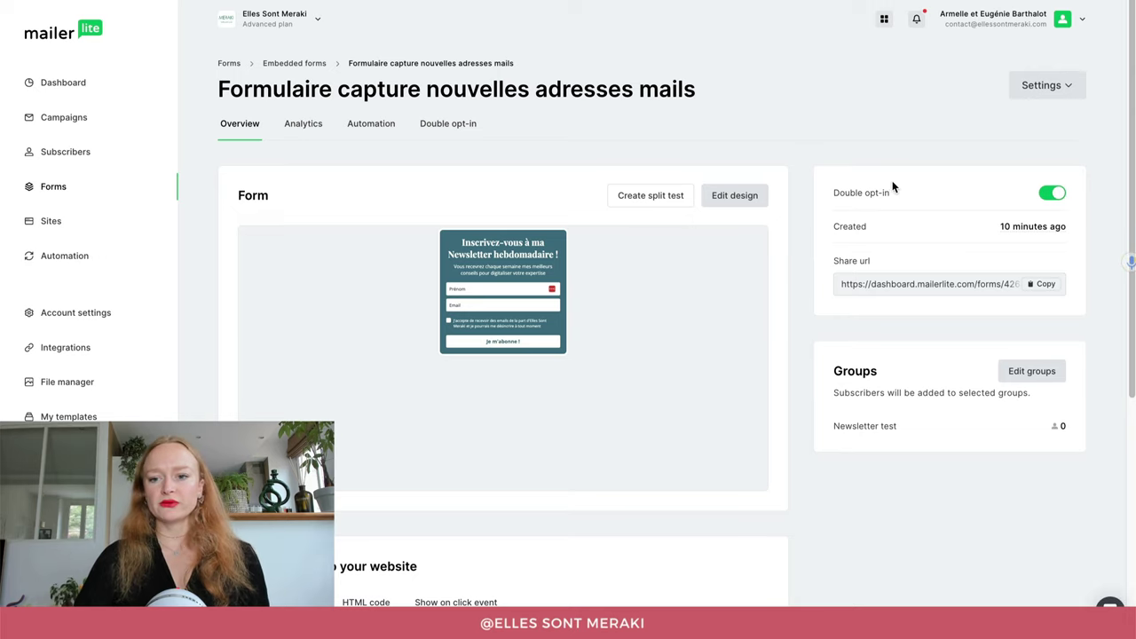
{"action": "left_click", "coordinate": [1056, 199]}
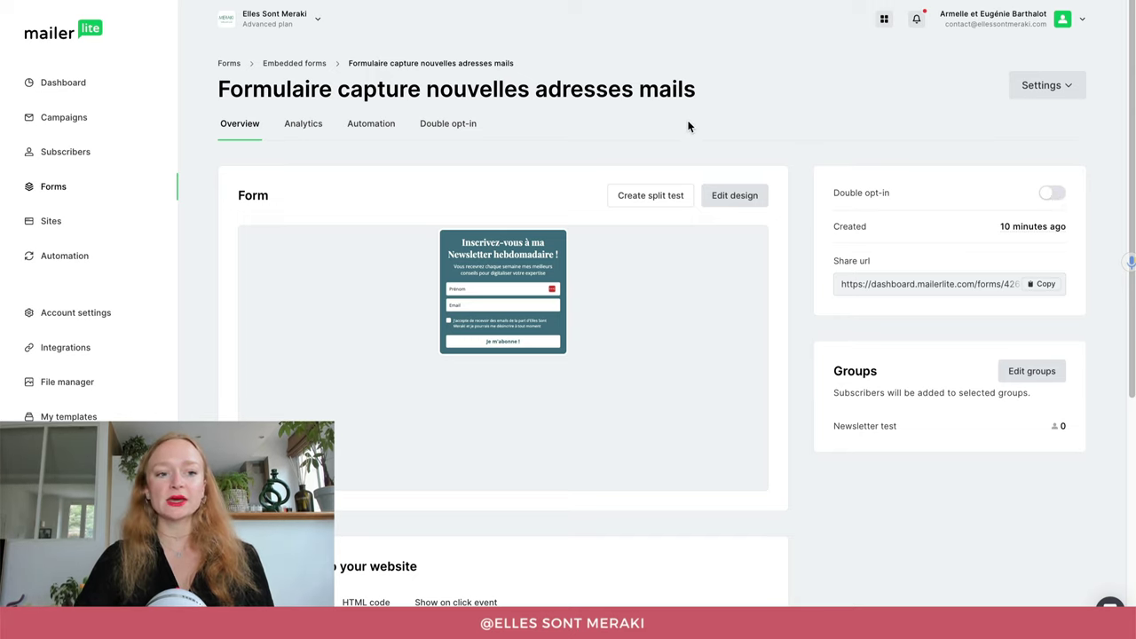
Step: Examine the form's double opt-in settings and confirmation email preview, and return to the form overview
{"action": "left_click", "coordinate": [433, 131]}
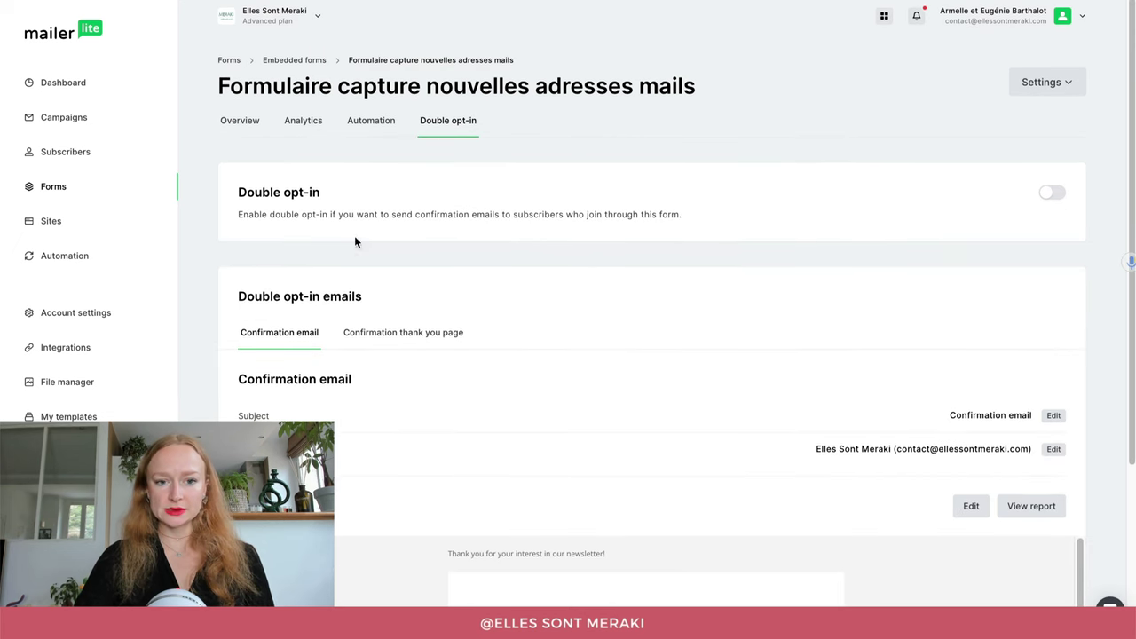
{"action": "scroll", "coordinate": [482, 319], "scroll_direction": "down", "scroll_amount": 3}
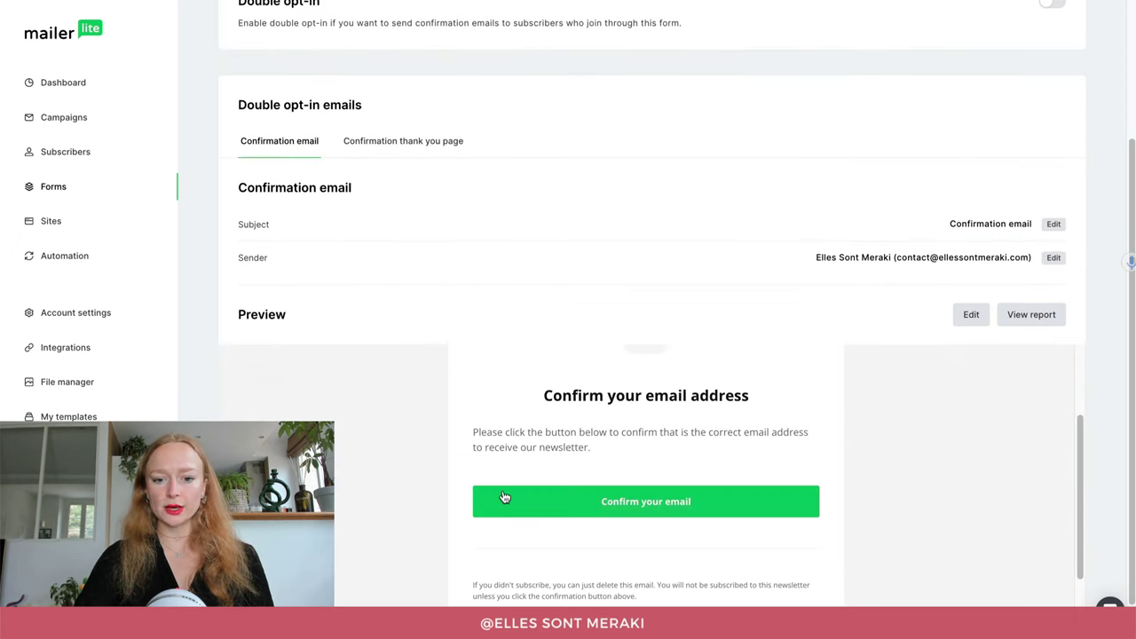
{"action": "scroll", "coordinate": [503, 497], "scroll_direction": "down", "scroll_amount": 2}
{"action": "scroll", "coordinate": [467, 459], "scroll_direction": "up", "scroll_amount": 4}
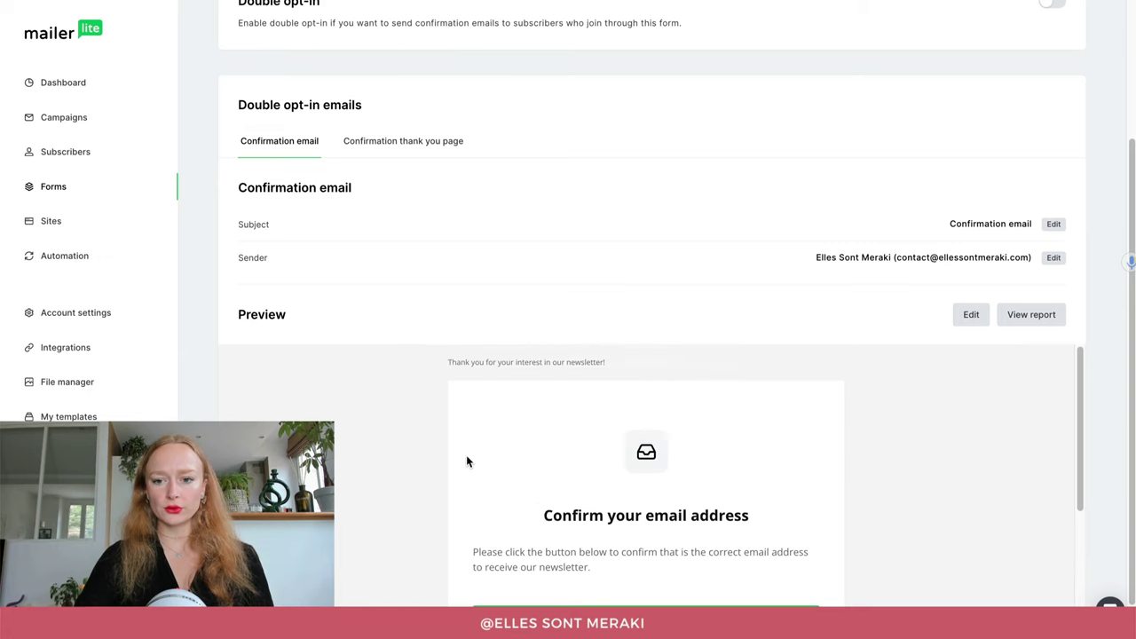
{"action": "scroll", "coordinate": [262, 80], "scroll_direction": "up", "scroll_amount": 3}
{"action": "left_click", "coordinate": [247, 89]}
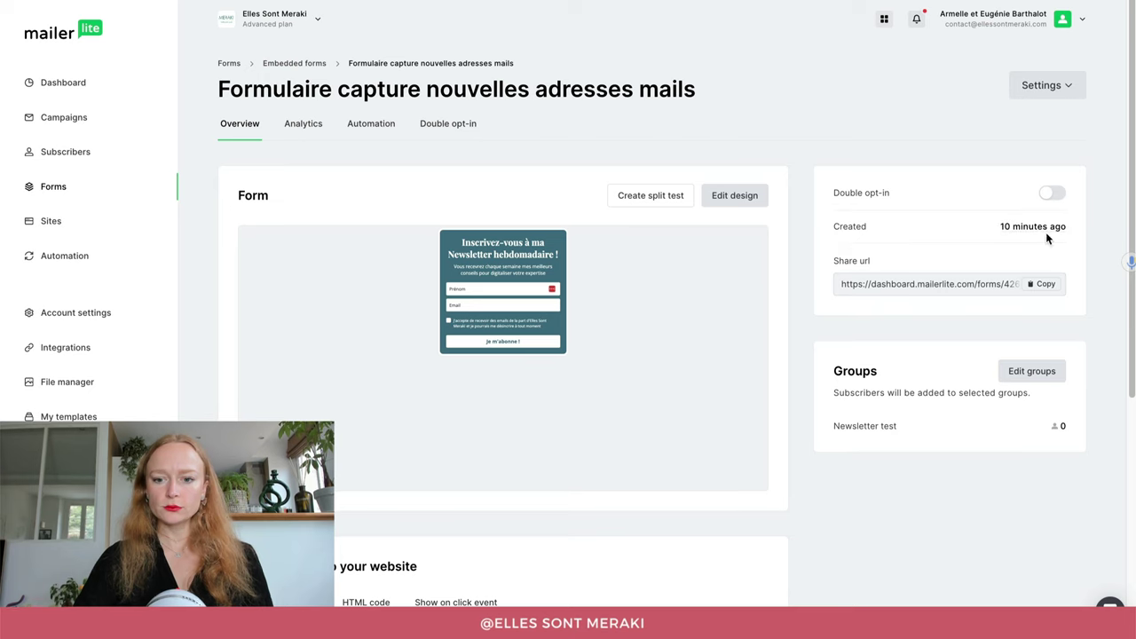
Step: Copy the form's share URL and open it in a new browser tab
{"action": "scroll", "coordinate": [923, 382], "scroll_direction": "down", "scroll_amount": 1}
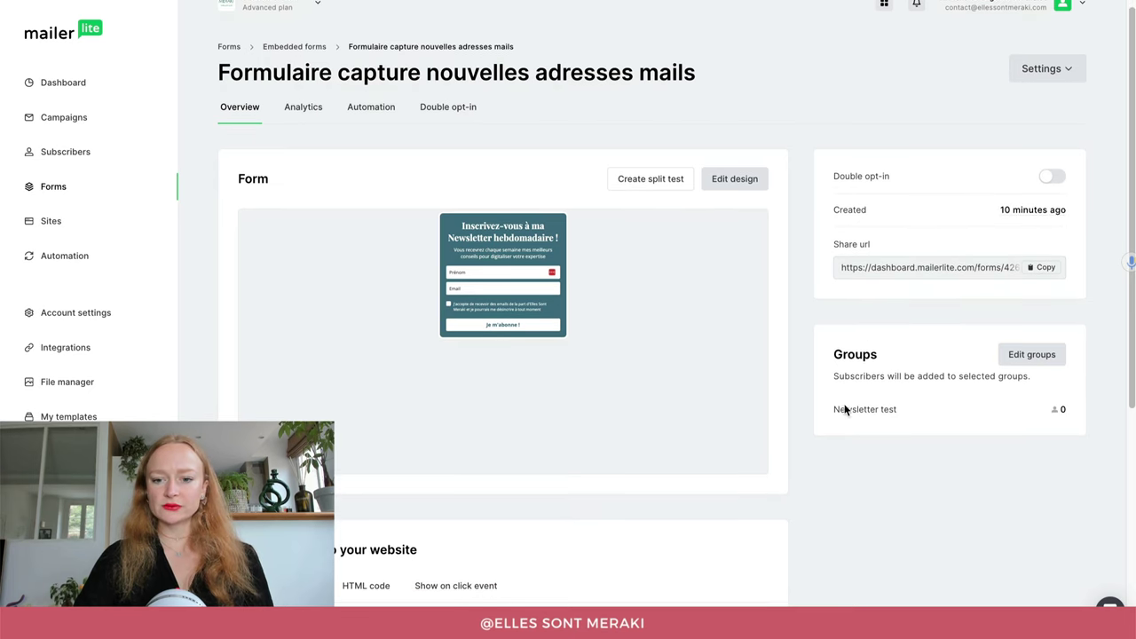
{"action": "scroll", "coordinate": [851, 431], "scroll_direction": "down", "scroll_amount": 2}
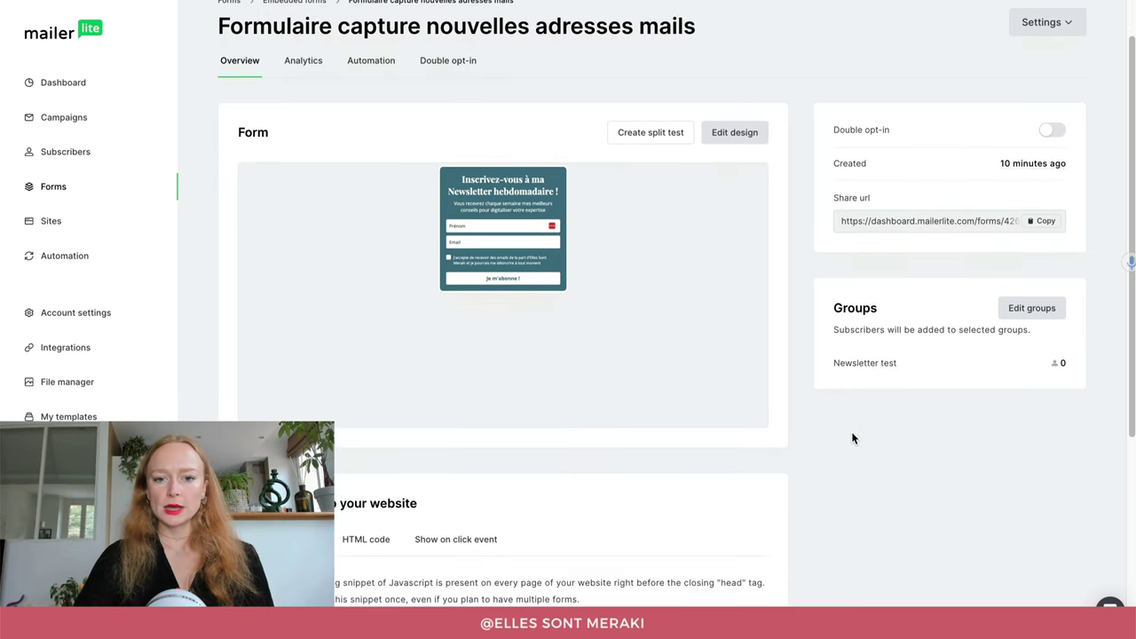
{"action": "scroll", "coordinate": [851, 431], "scroll_direction": "up", "scroll_amount": 3}
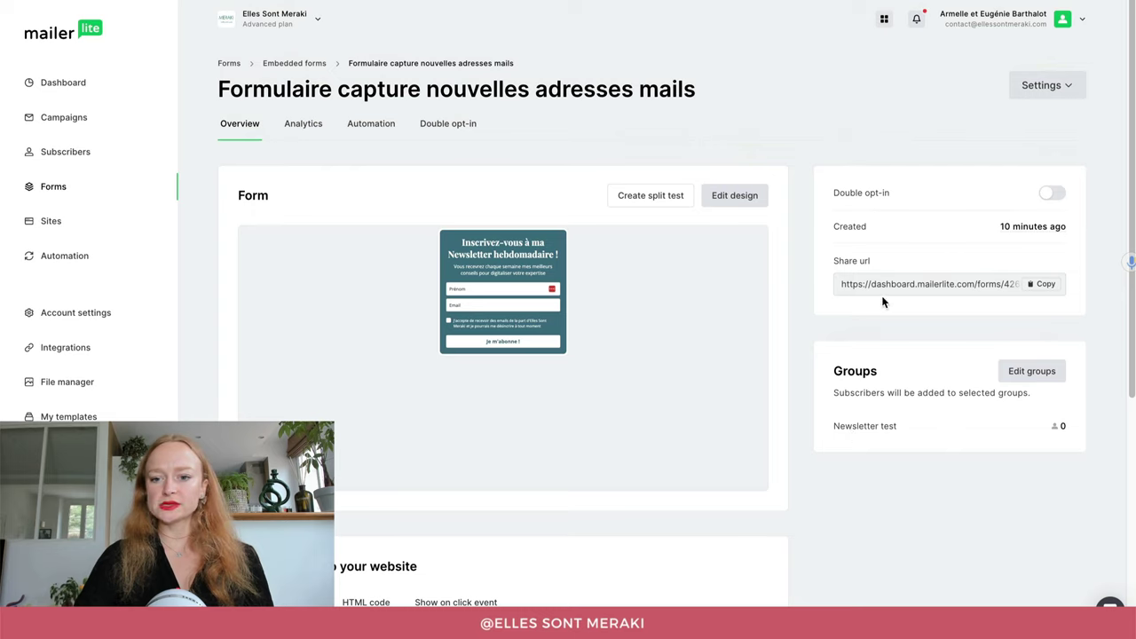
{"action": "left_click", "coordinate": [1043, 288]}
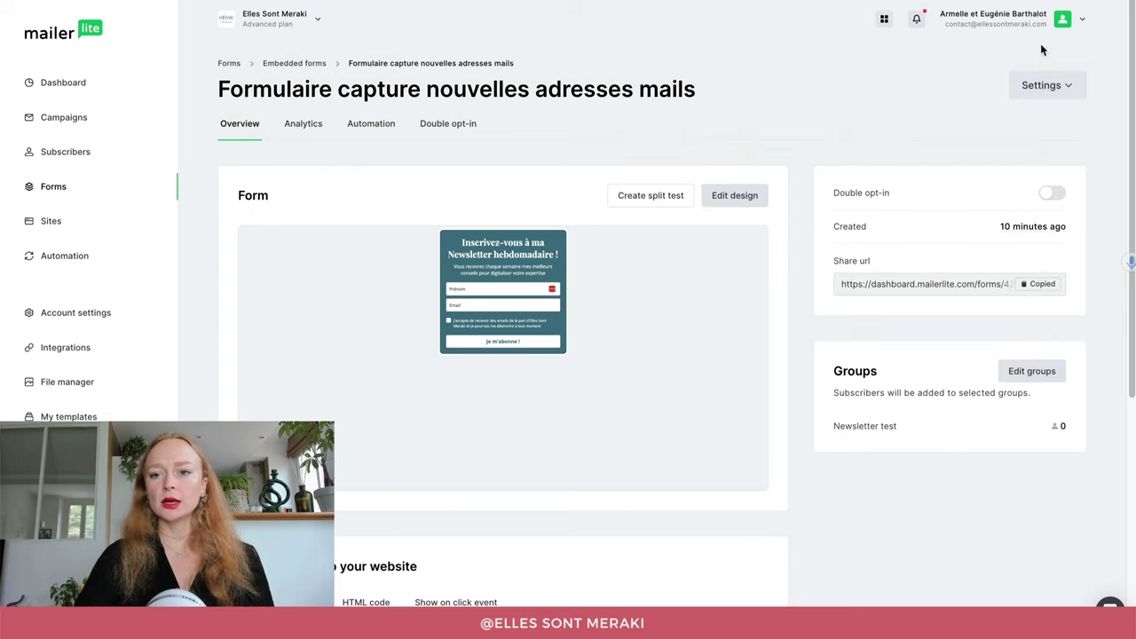
{"action": "key", "text": "ctrl+t"}
{"action": "key", "text": "ctrl+v"}
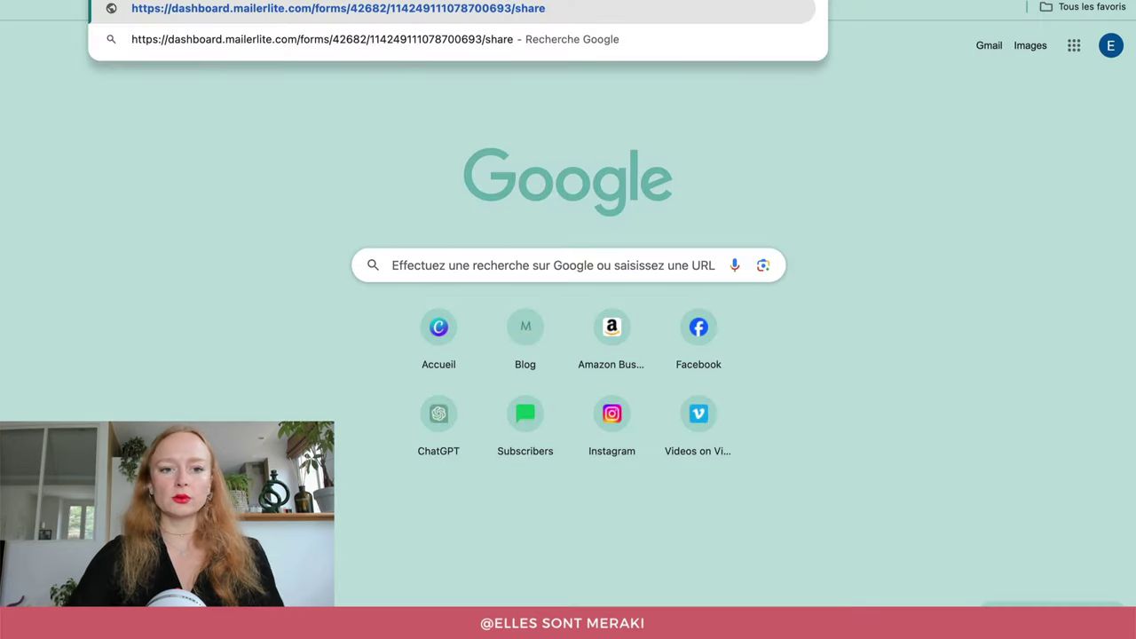
{"action": "key", "text": "Return"}
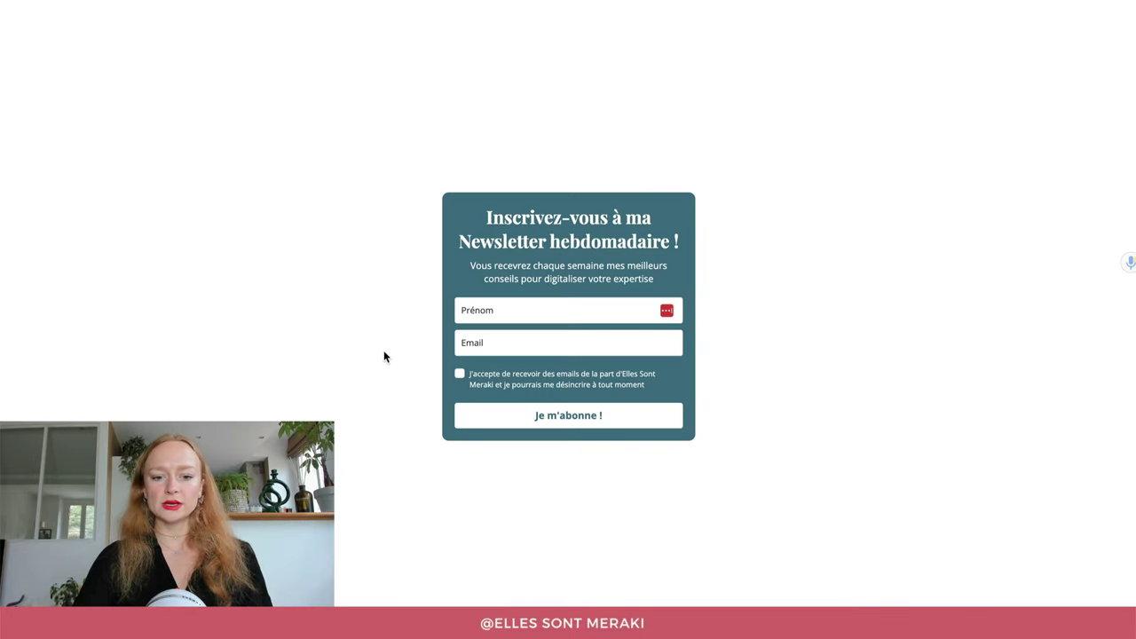
Step: Fill in the signup form with the saved first name and email, accept the email consent, submit it and return to the form overview
{"action": "left_click", "coordinate": [498, 310]}
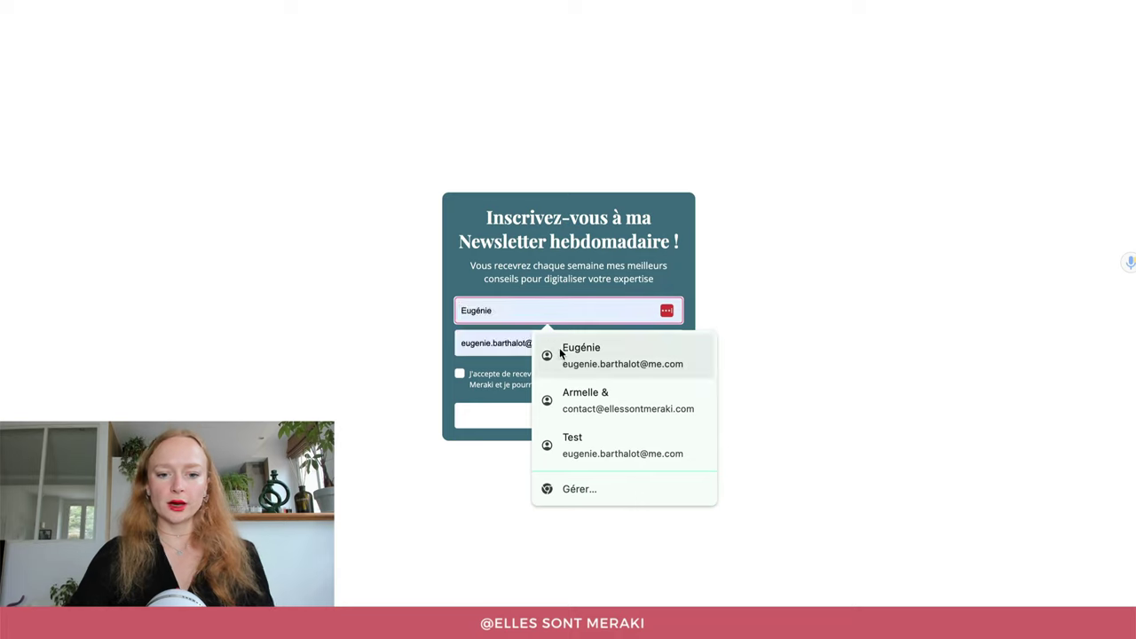
{"action": "left_click", "coordinate": [559, 350]}
{"action": "left_click", "coordinate": [518, 382]}
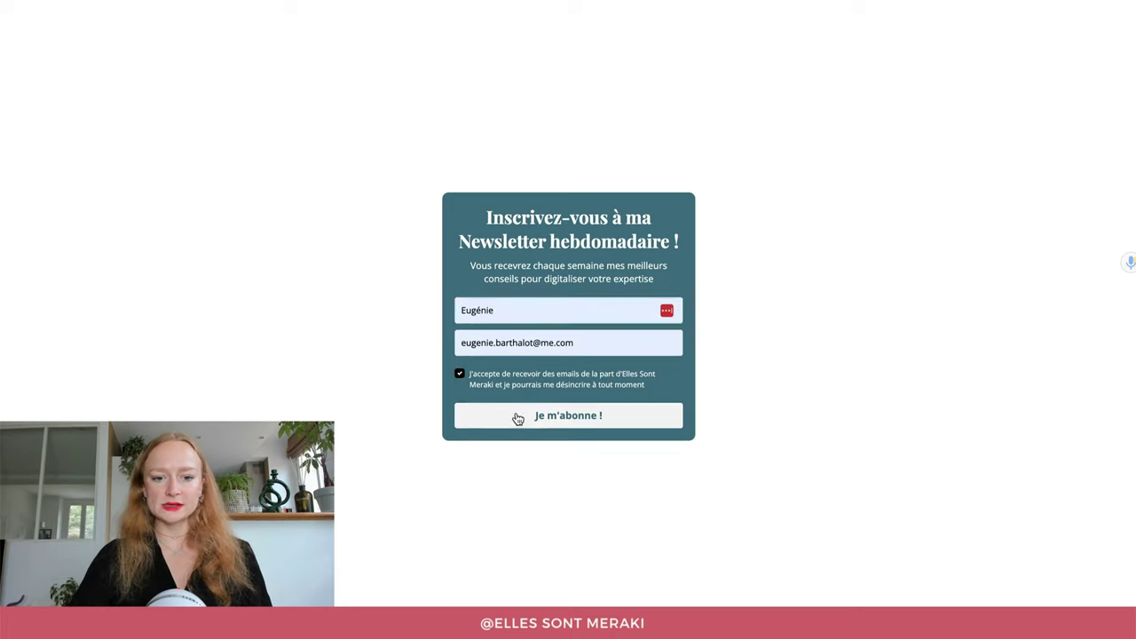
{"action": "left_click", "coordinate": [518, 416]}
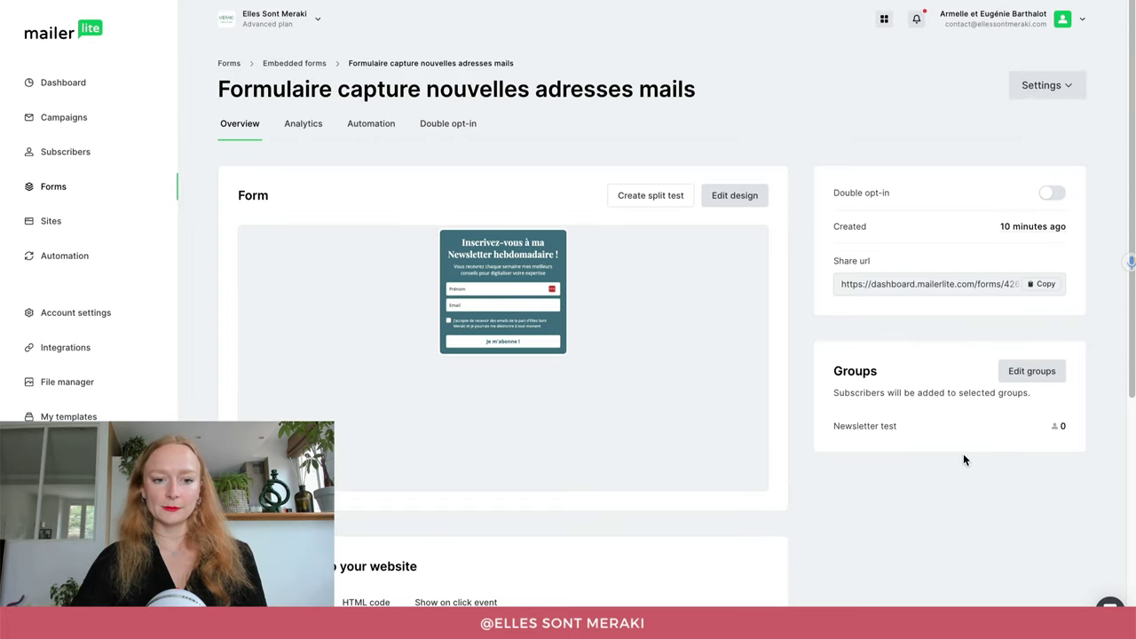
{"action": "scroll", "coordinate": [963, 454], "scroll_direction": "down", "scroll_amount": 3}
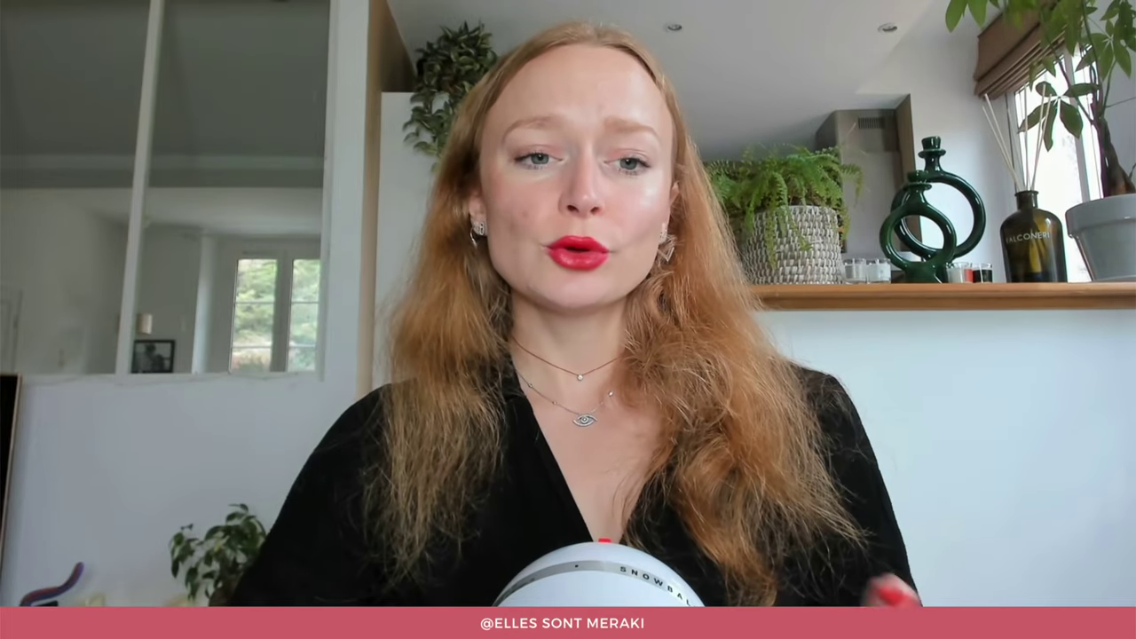